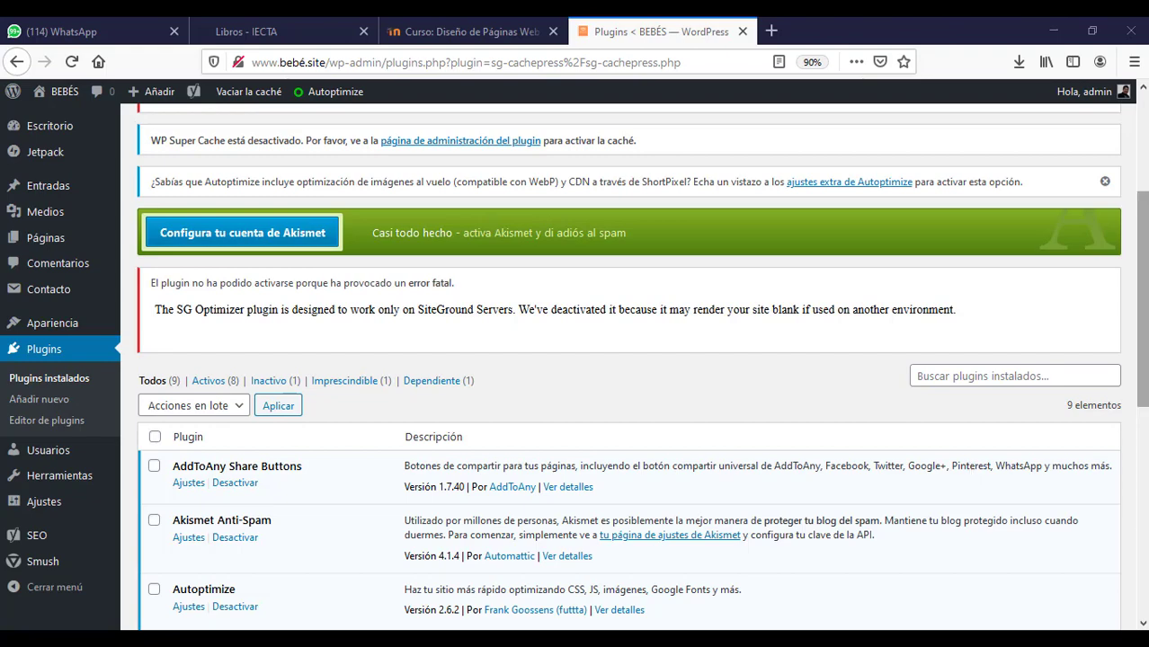
# - In a new Firefox tab, enter 'bebé' and open the 'Inicio - BEBÉS' home page
pyautogui.moveTo(1143, 257); pyautogui.dragTo(1106, 326)
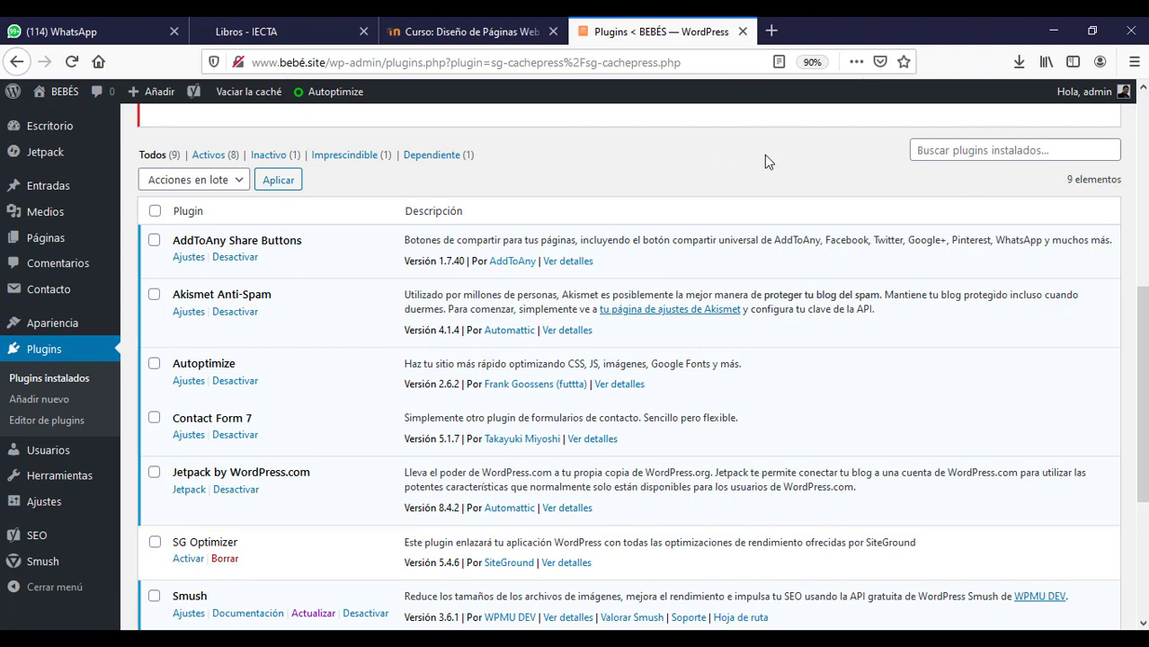
pyautogui.click(771, 31)
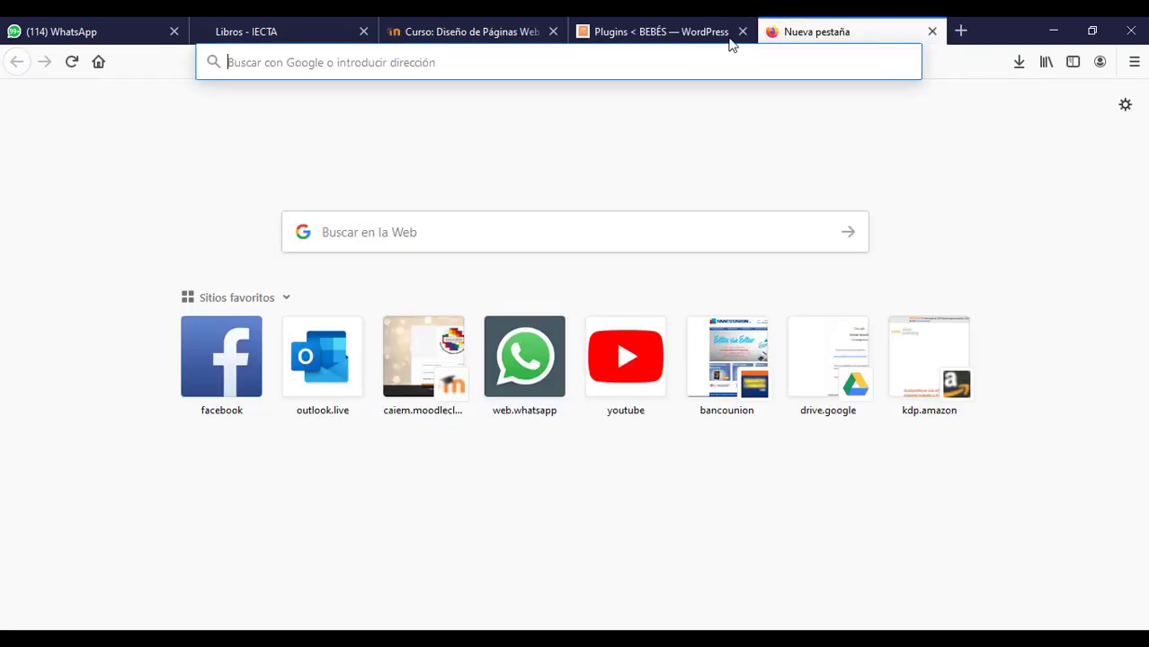
pyautogui.click(666, 57)
pyautogui.write('bebe')
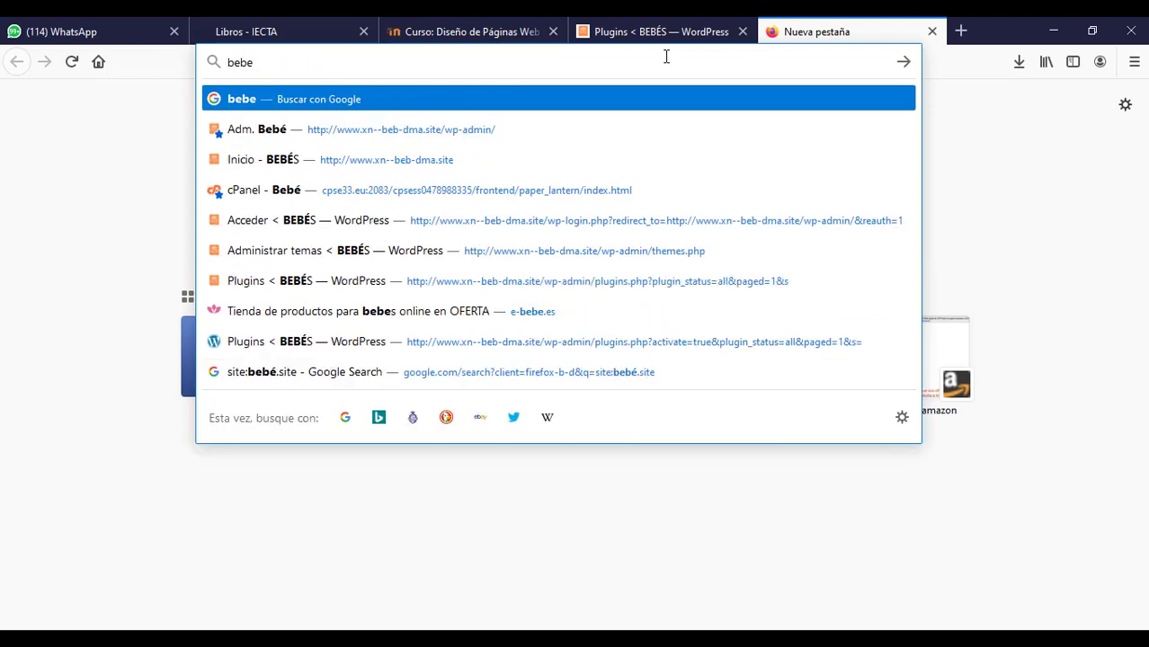
pyautogui.press('BackSpace')
pyautogui.write('é')
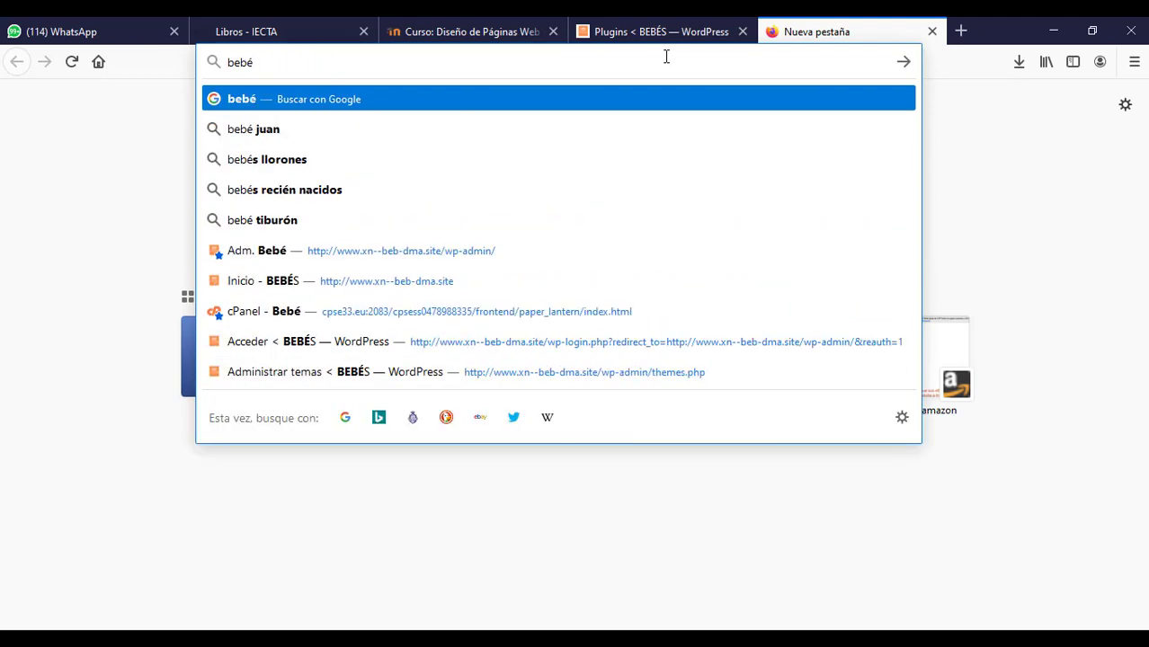
pyautogui.click(416, 282)
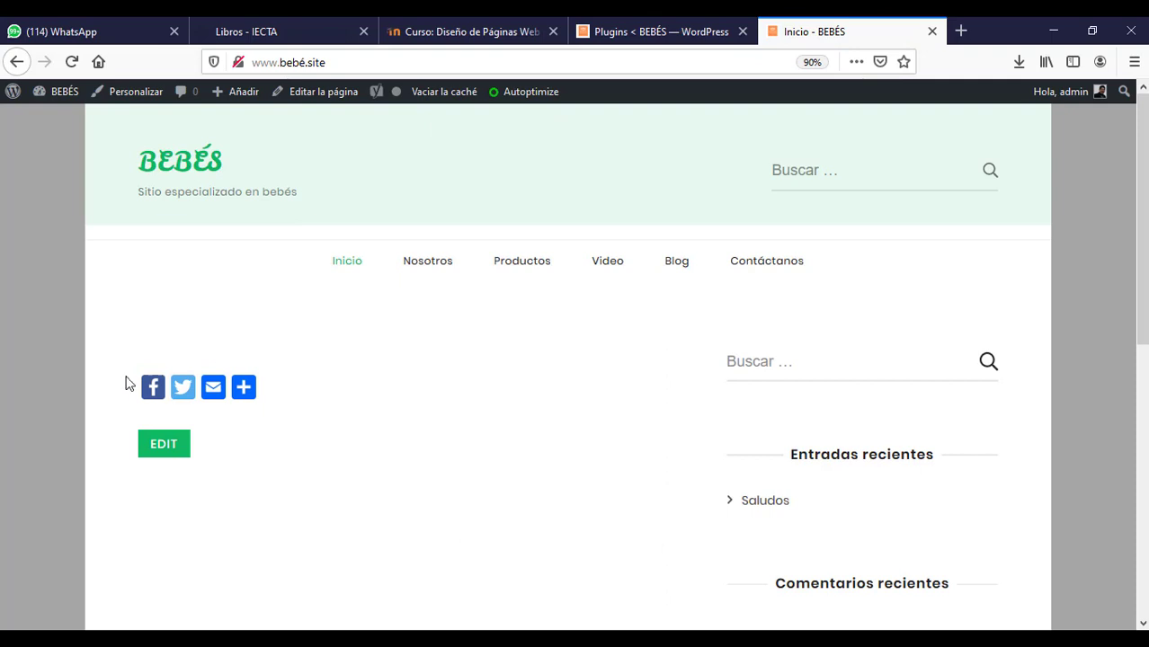
pyautogui.moveTo(250, 387)
pyautogui.moveTo(243, 407)
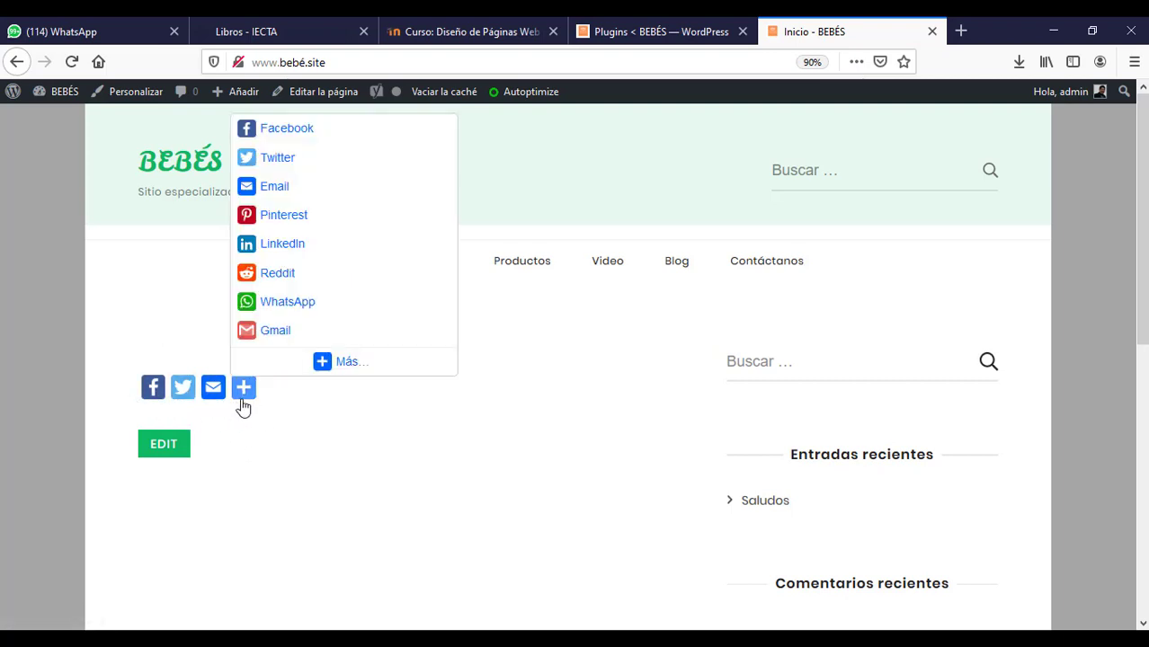
pyautogui.click(315, 310)
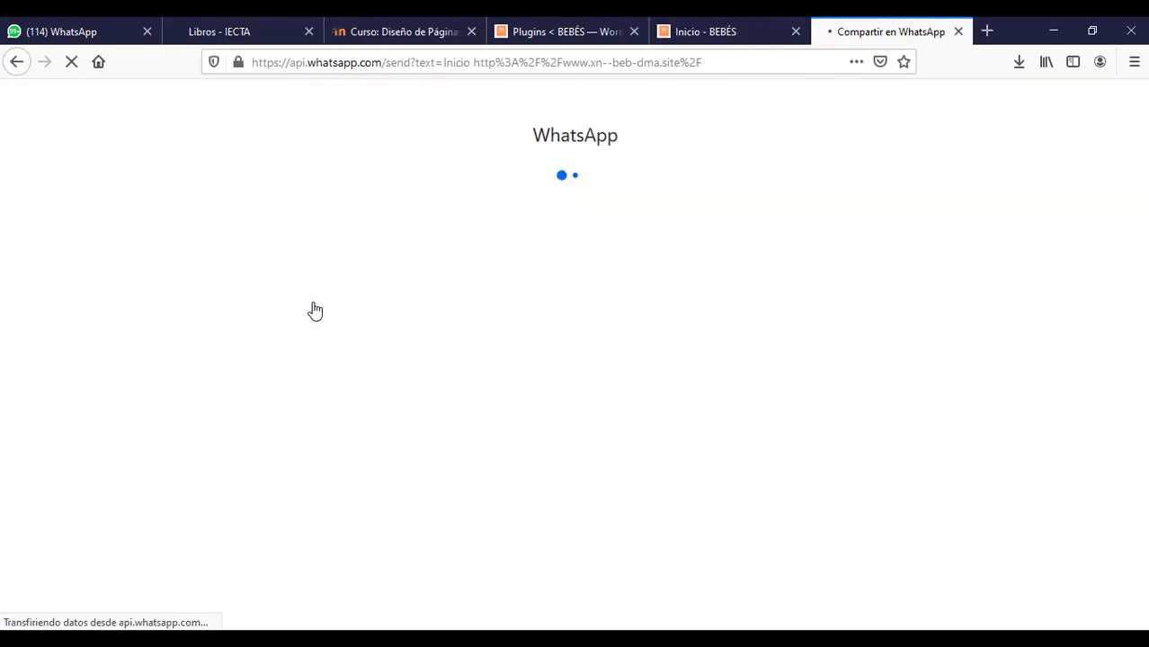
pyautogui.click(561, 292)
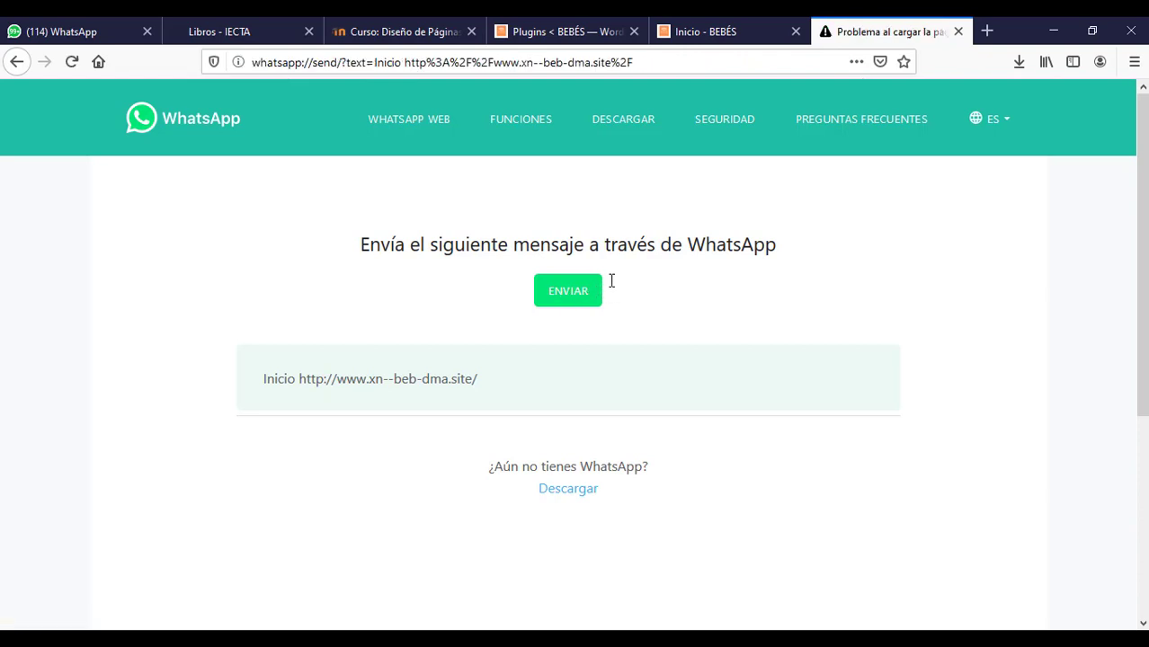
pyautogui.click(958, 31)
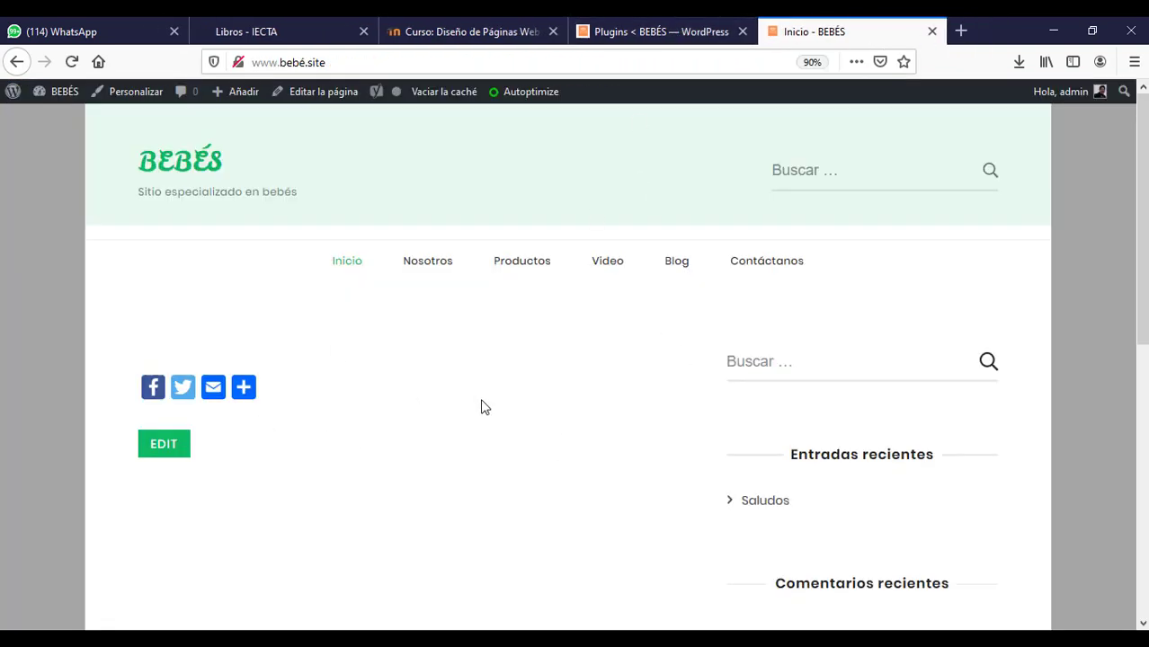
# - From the admin Páginas list, open the Contáctanos page in the block editor
pyautogui.click(647, 27)
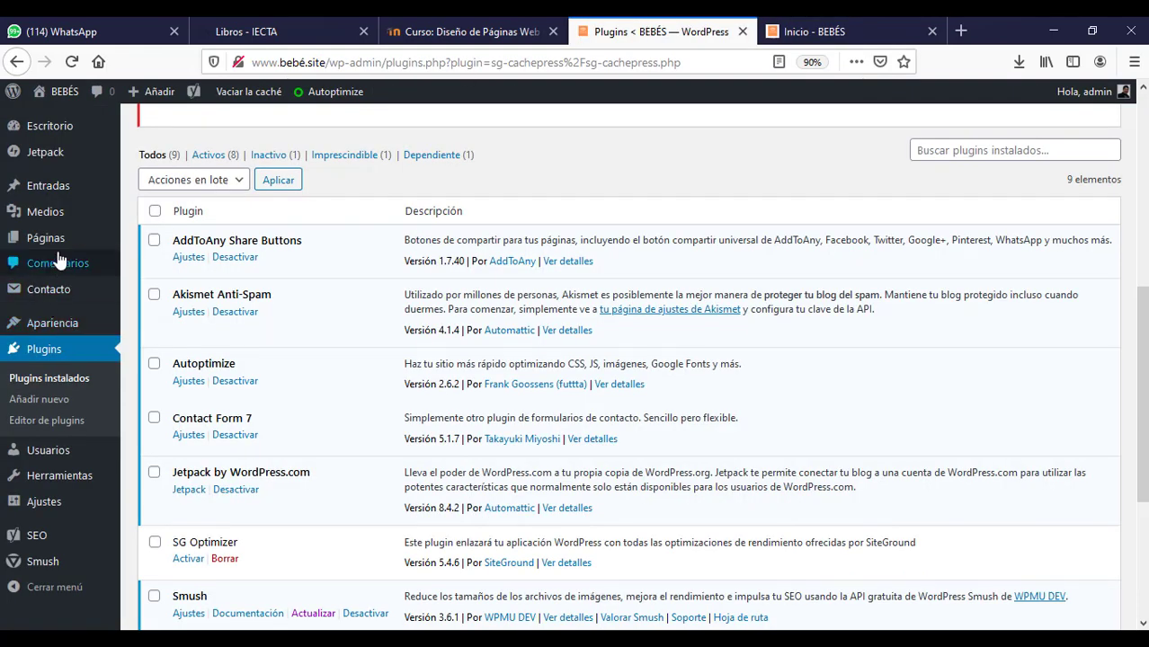
pyautogui.moveTo(66, 245)
pyautogui.click(108, 251)
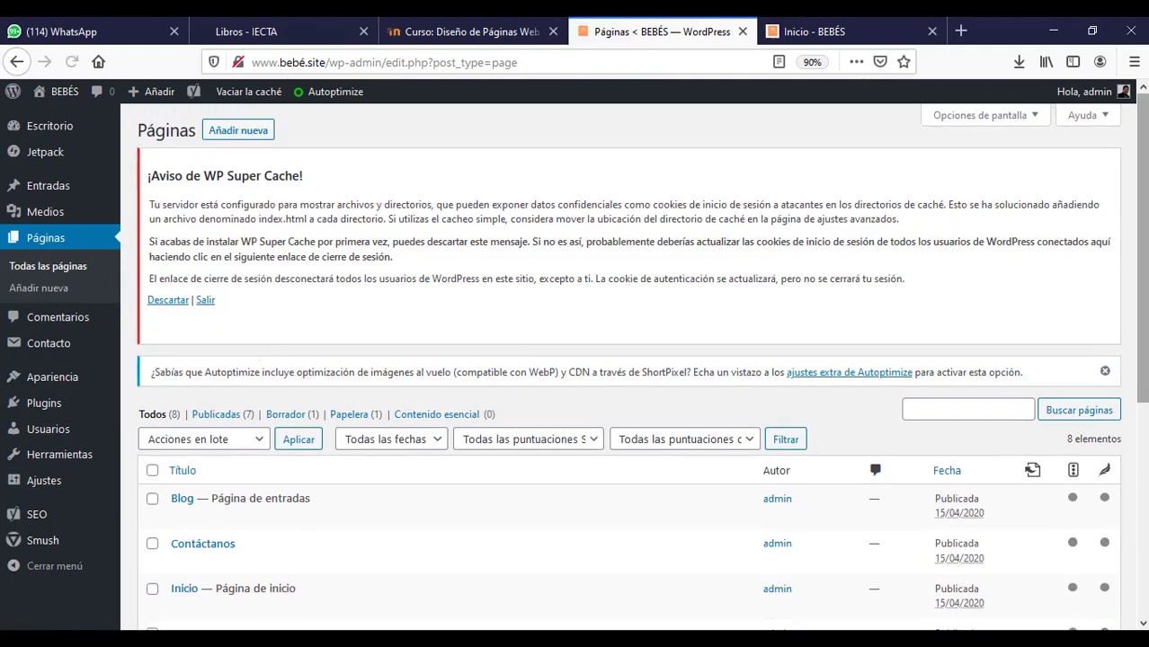
pyautogui.scroll(-3, 261, 338)
pyautogui.moveTo(198, 378)
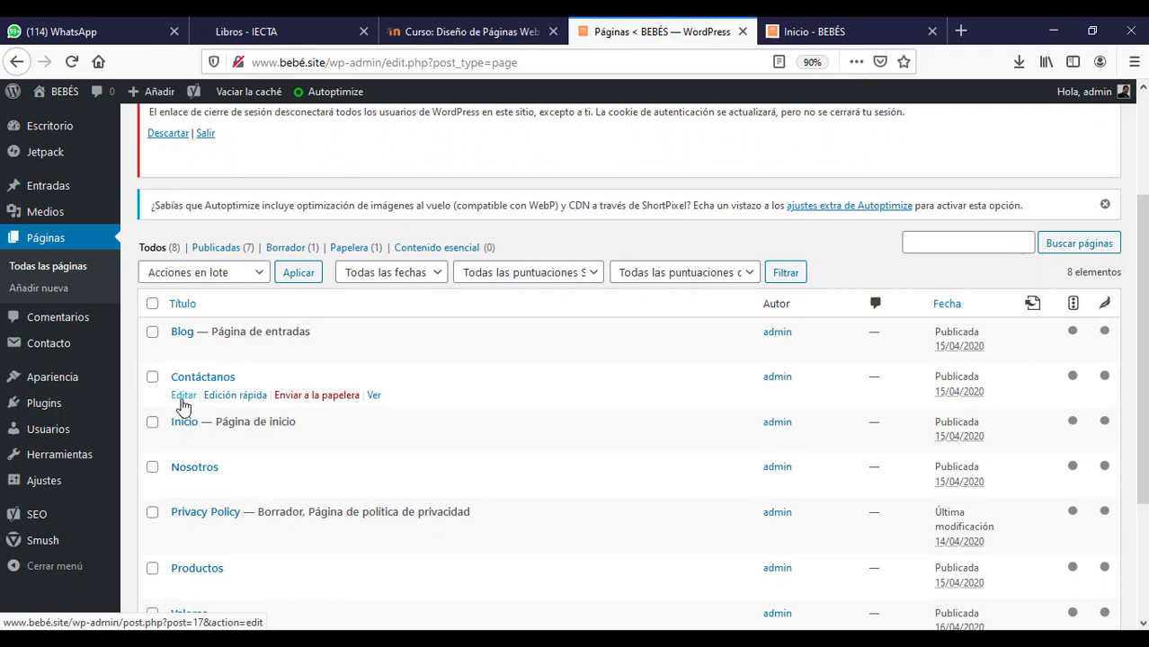
pyautogui.click(182, 401)
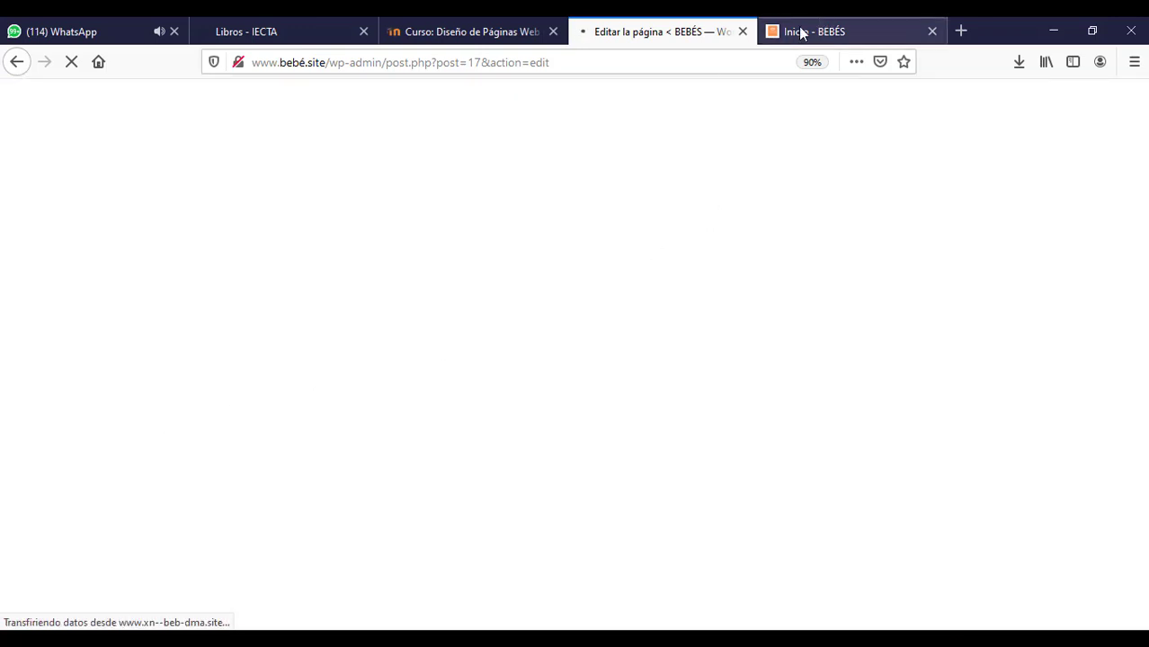
# - View the live Contáctanos page with its quote and donkey photo, then return to the editor
pyautogui.click(836, 36)
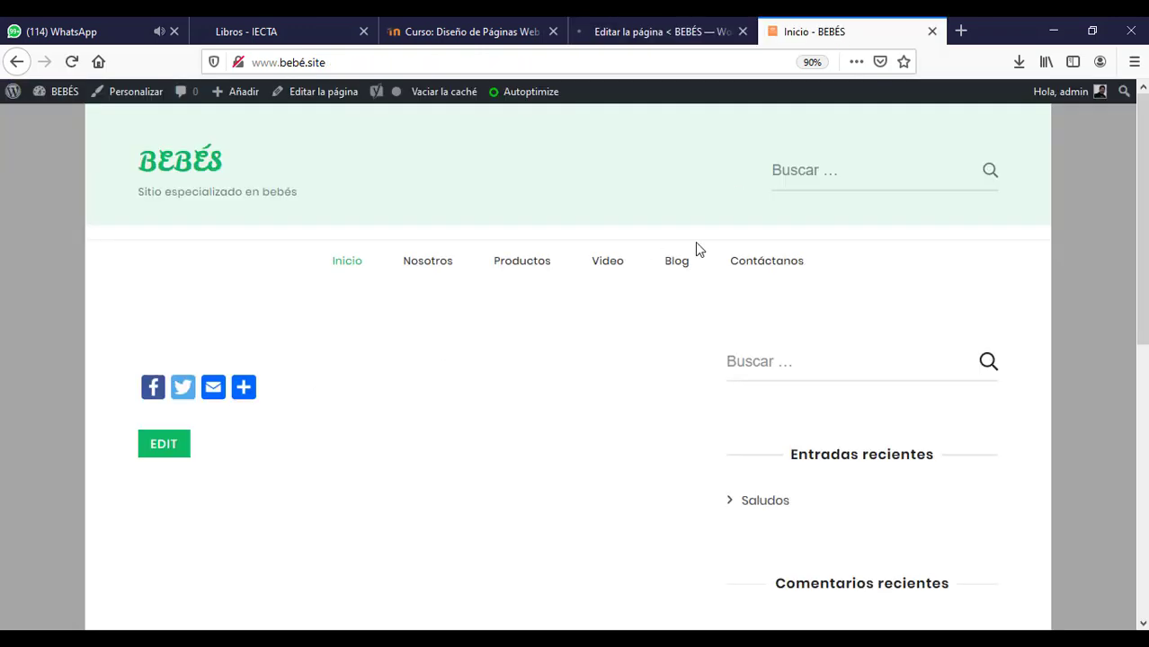
pyautogui.click(778, 264)
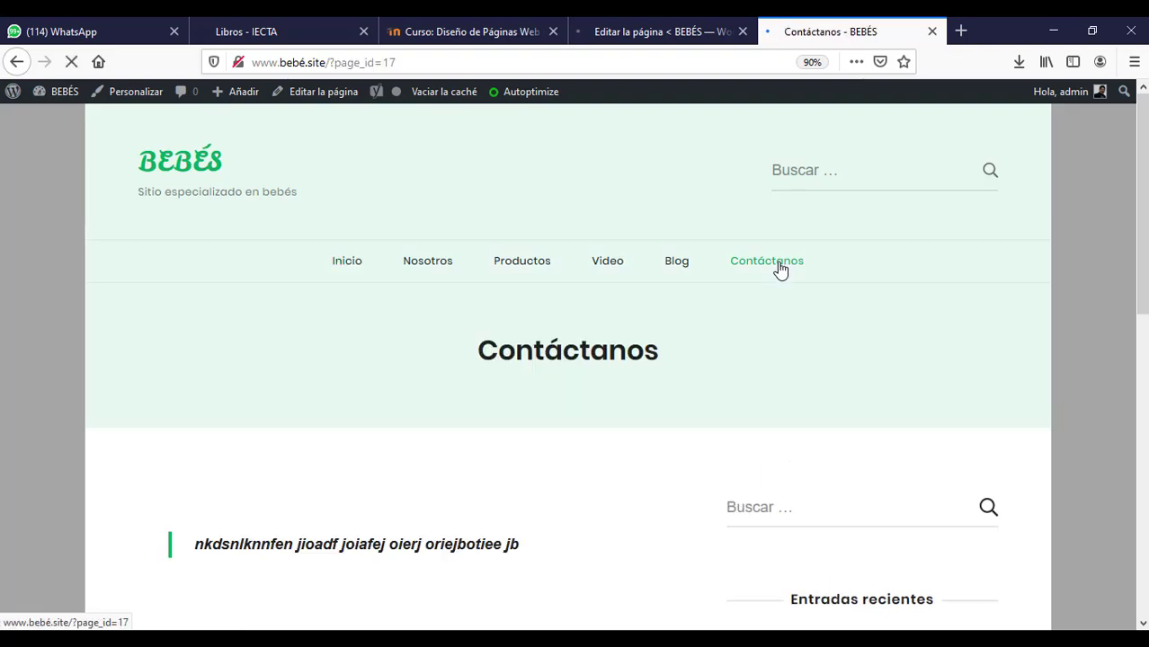
pyautogui.scroll(-7, 567, 367)
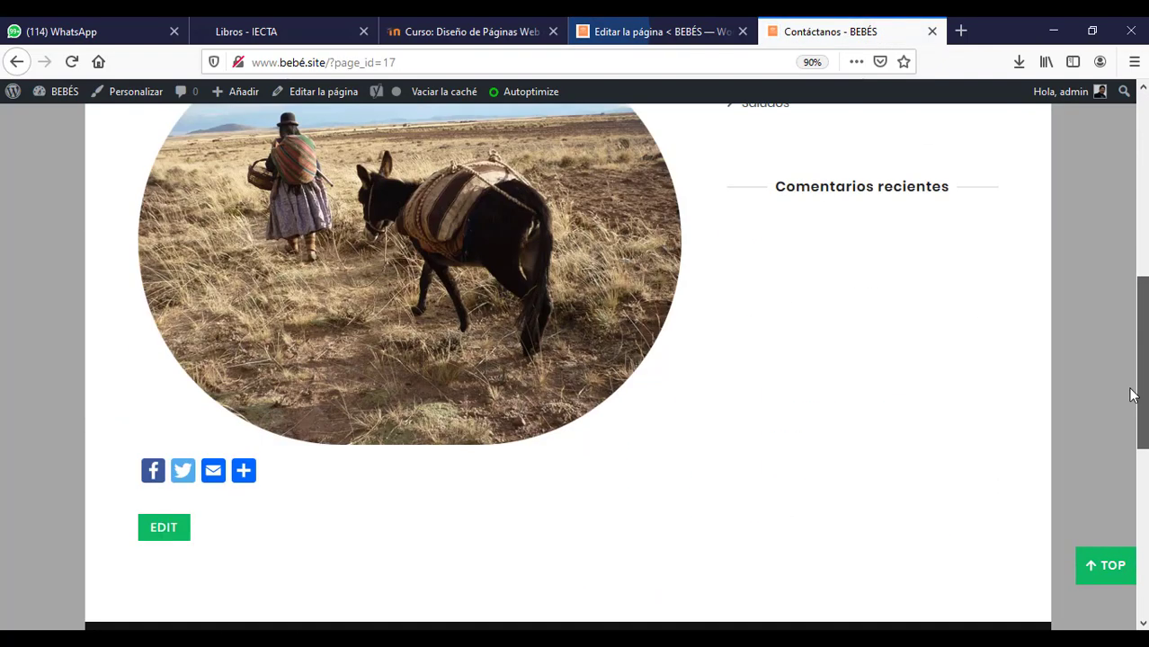
pyautogui.scroll(5, 568, 366)
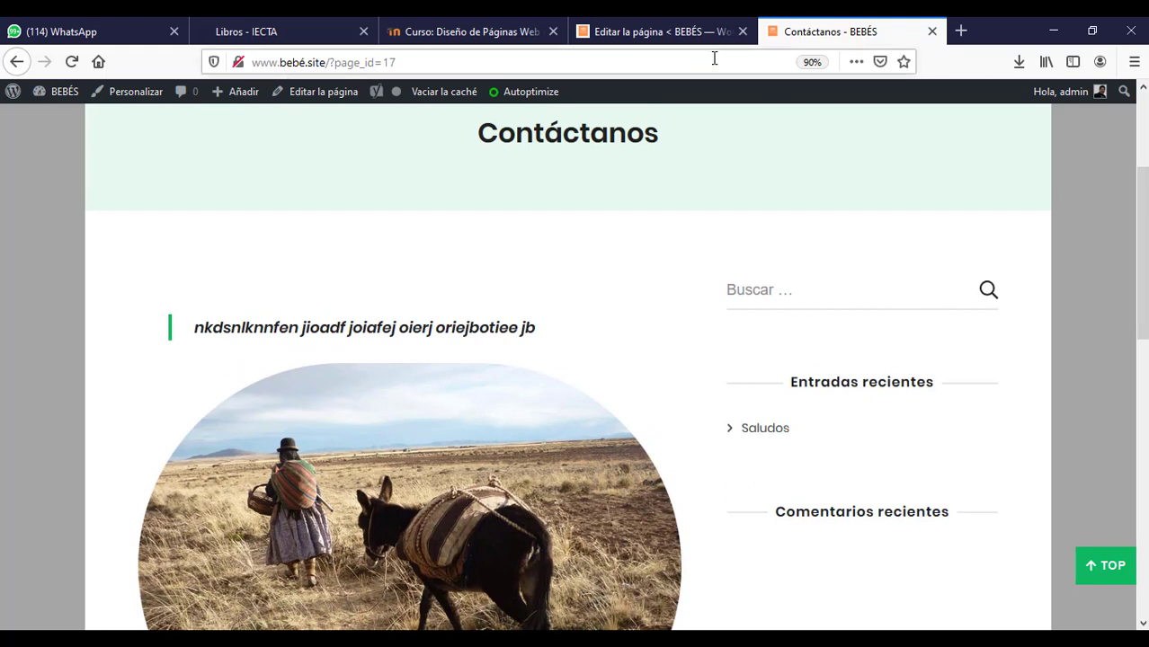
pyautogui.click(670, 32)
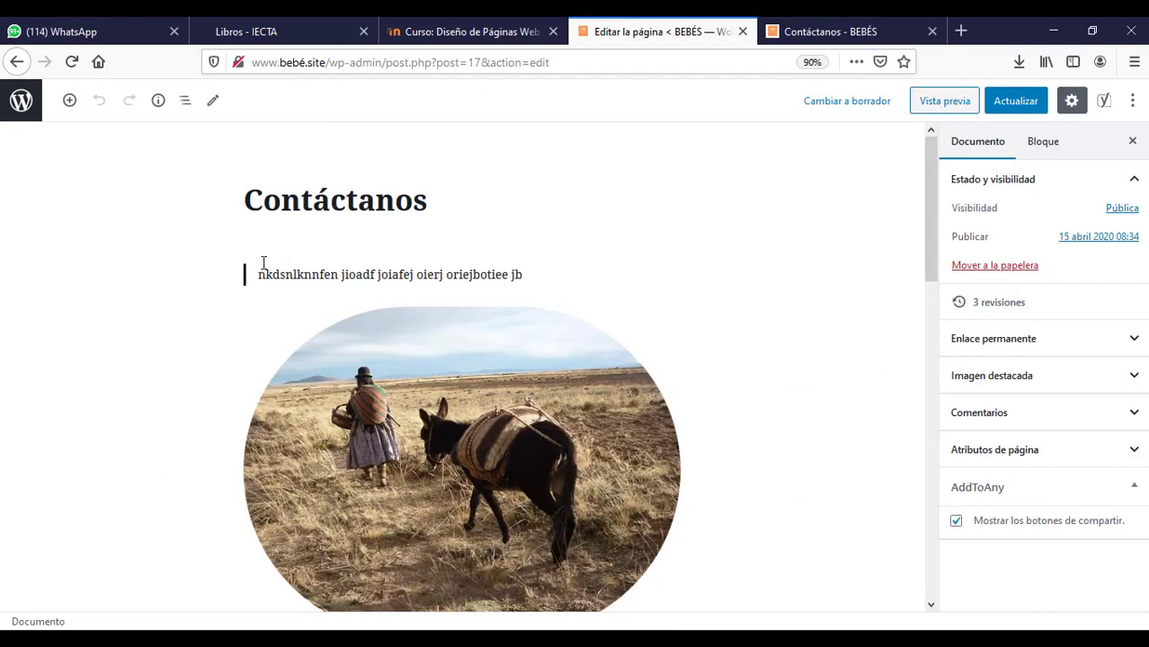
# - Delete the oval donkey photo from the Contáctanos page
pyautogui.moveTo(259, 270); pyautogui.dragTo(425, 340)
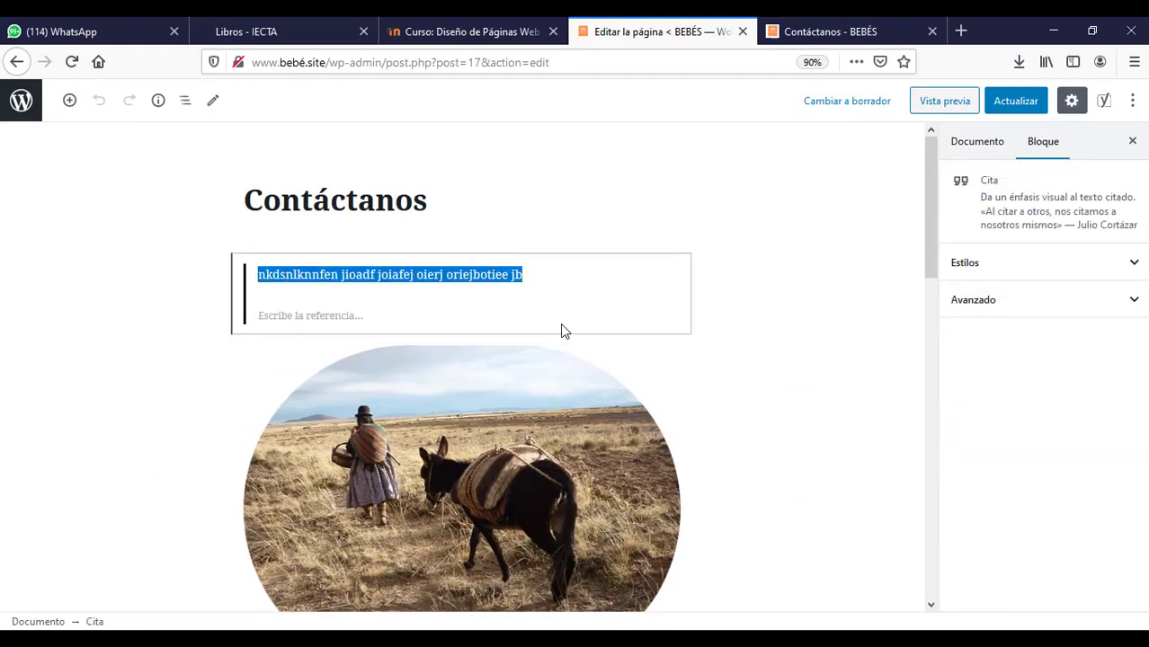
pyautogui.moveTo(561, 324); pyautogui.dragTo(561, 324)
pyautogui.press('Delete')
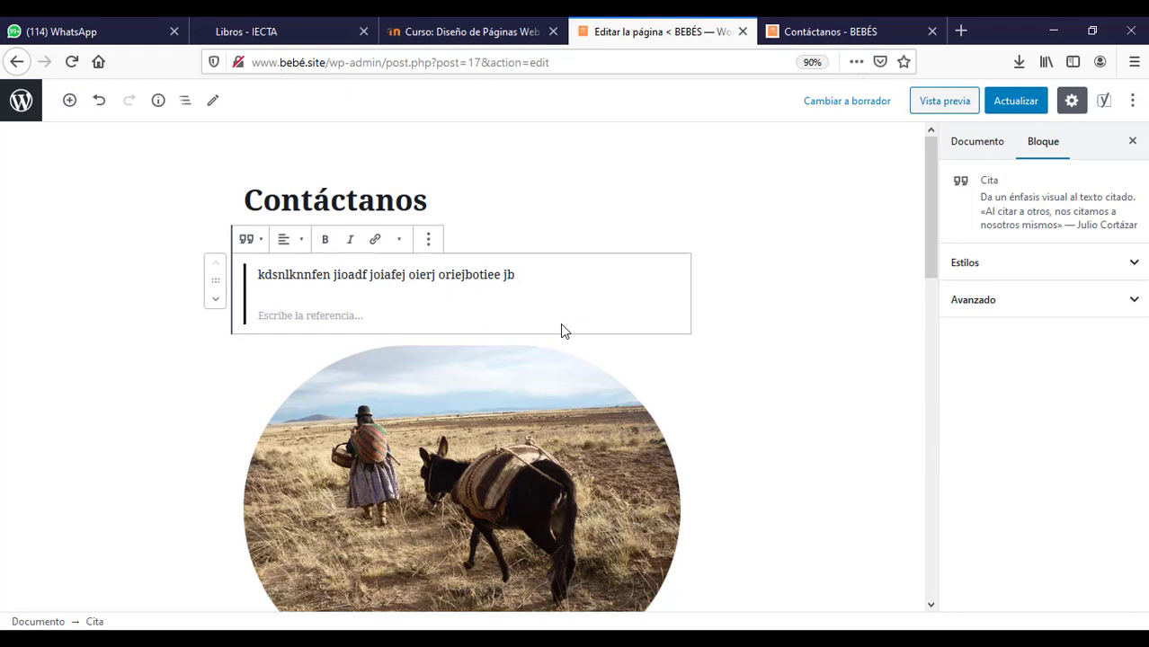
pyautogui.click(517, 429)
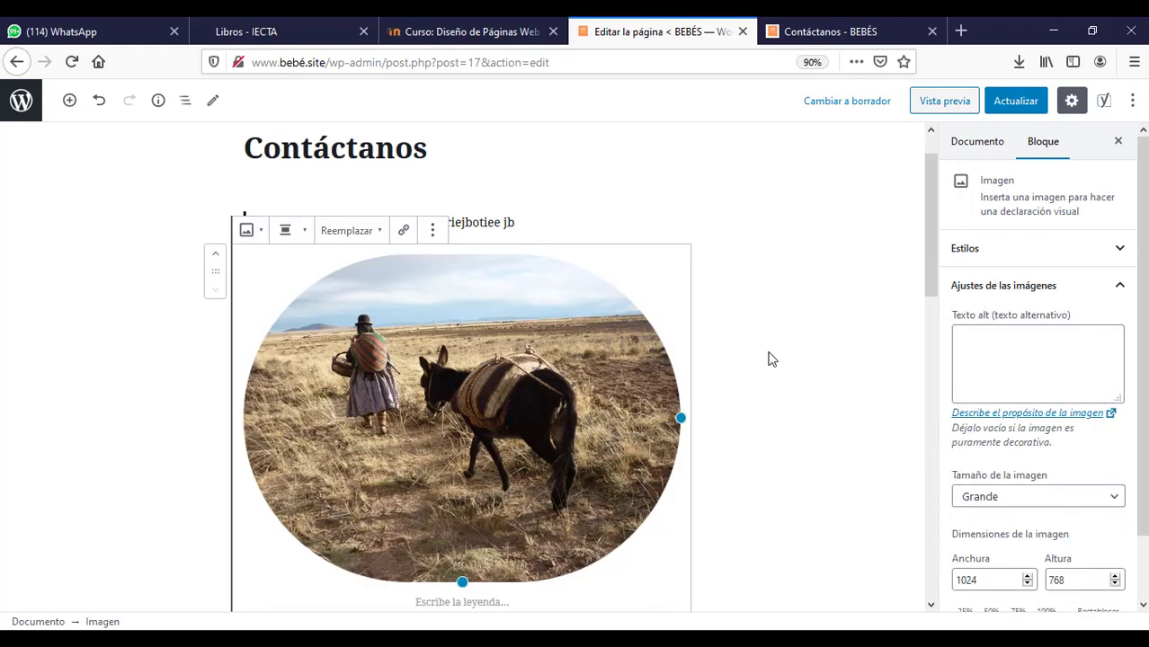
pyautogui.press('Delete')
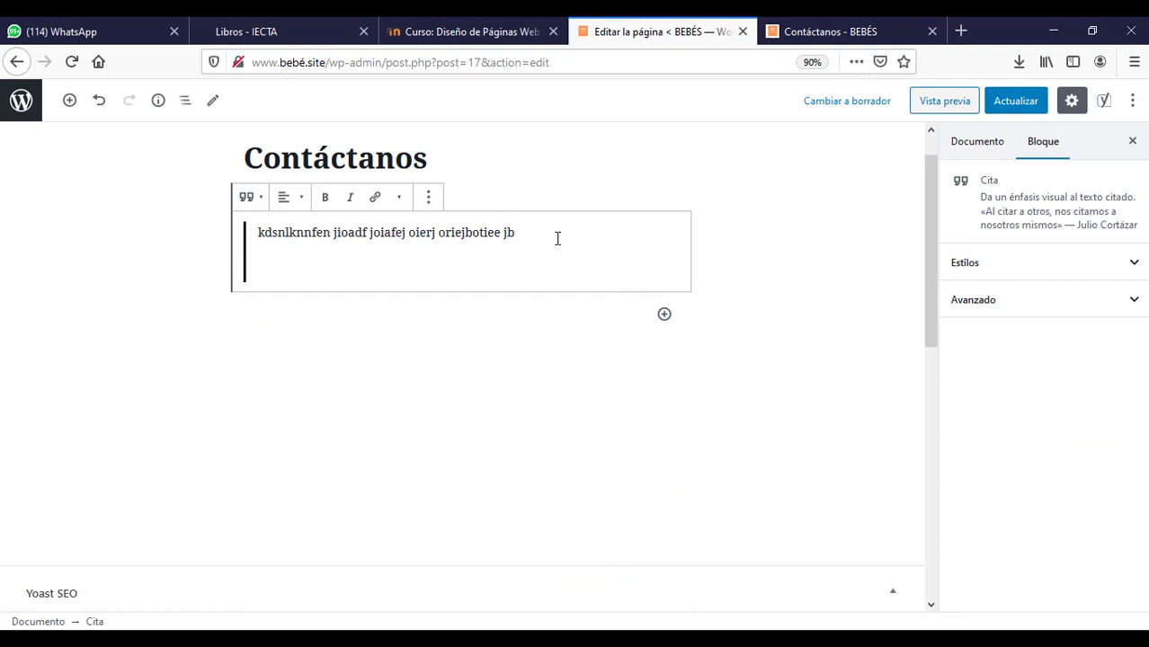
# - Clear the quote text down to an empty paragraph and save the page with Actualizar
pyautogui.moveTo(557, 239); pyautogui.dragTo(199, 243)
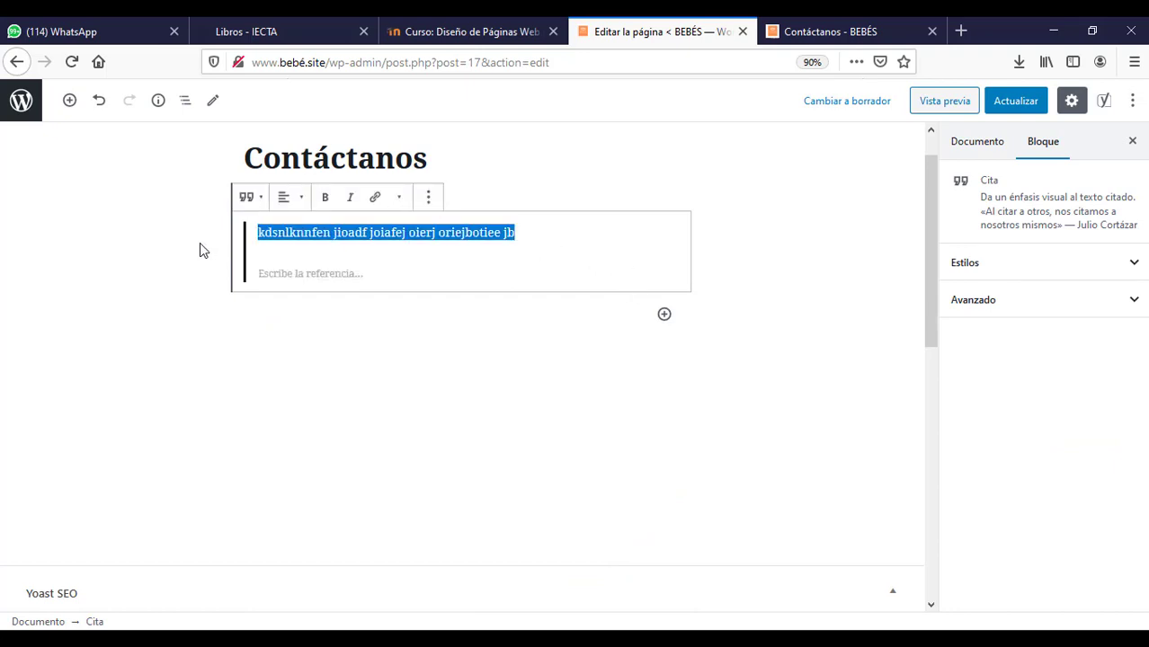
pyautogui.press('Left')
pyautogui.press('BackSpace')
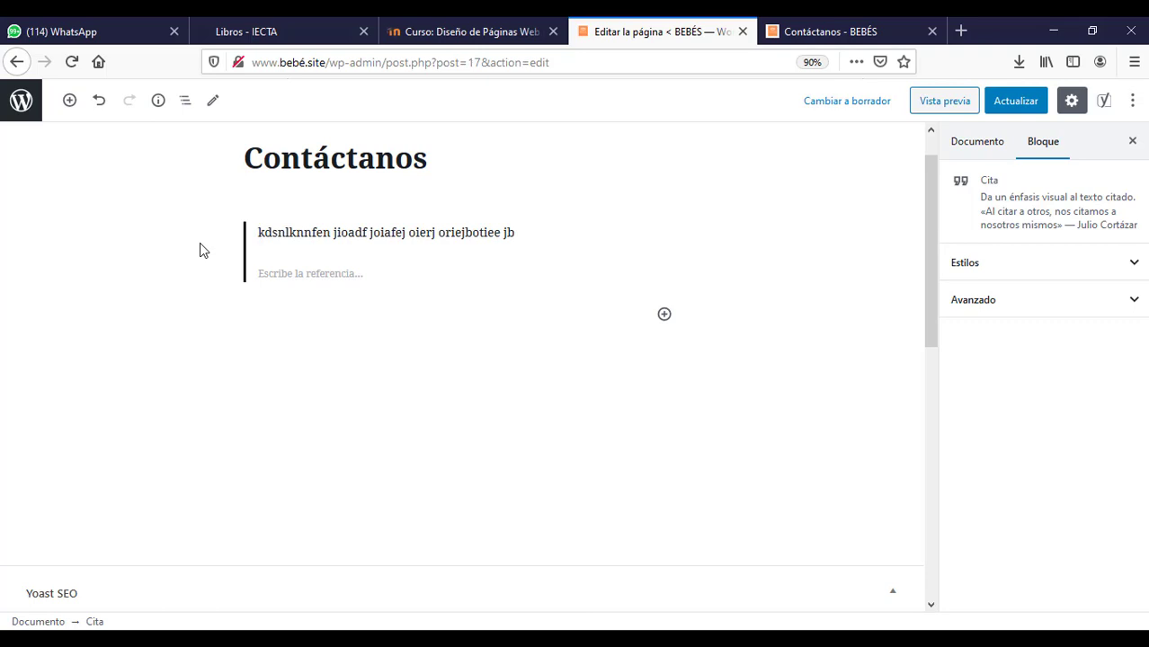
pyautogui.press('Delete')
pyautogui.press('Delete')
pyautogui.press('Delete')
pyautogui.press('Delete')
pyautogui.press('Delete')
pyautogui.press('Delete')
pyautogui.press('Delete')
pyautogui.press('Delete')
pyautogui.press('Delete')
pyautogui.press('Delete')
pyautogui.press('Delete')
pyautogui.press('Delete')
pyautogui.press('Delete')
pyautogui.press('Delete')
pyautogui.press('Delete')
pyautogui.press('Delete')
pyautogui.press('Delete')
pyautogui.press('Delete')
pyautogui.press('Delete')
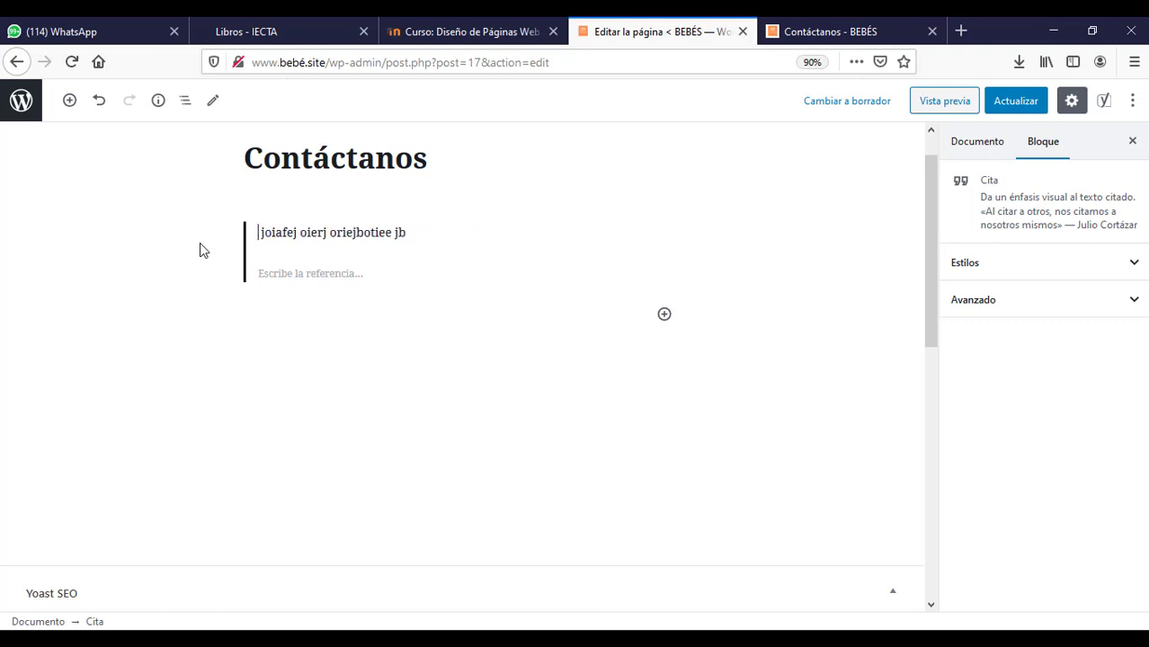
pyautogui.press('Delete')
pyautogui.press('Delete')
pyautogui.press('Delete')
pyautogui.press('Delete')
pyautogui.press('Delete')
pyautogui.press('Delete')
pyautogui.press('Delete')
pyautogui.press('Delete')
pyautogui.press('Delete')
pyautogui.press('Delete')
pyautogui.press('Delete')
pyautogui.press('Delete')
pyautogui.press('Delete')
pyautogui.press('Delete')
pyautogui.press('Delete')
pyautogui.press('Delete')
pyautogui.press('Delete')
pyautogui.press('Delete')
pyautogui.press('Delete')
pyautogui.press('Delete')
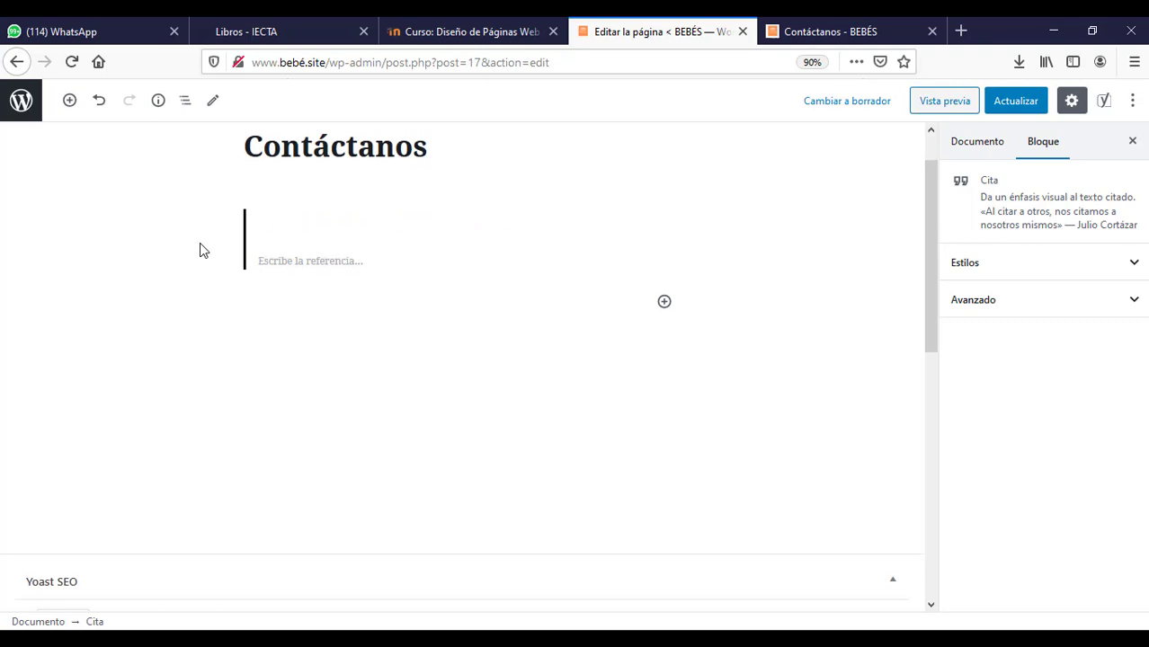
pyautogui.press('BackSpace')
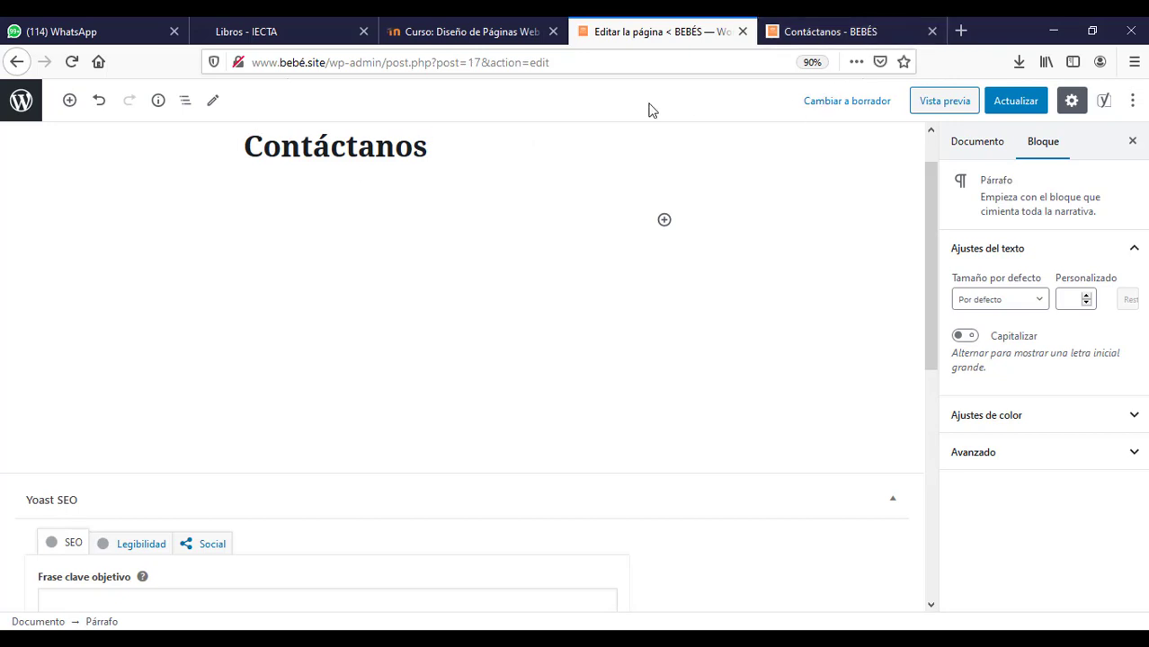
pyautogui.click(1015, 101)
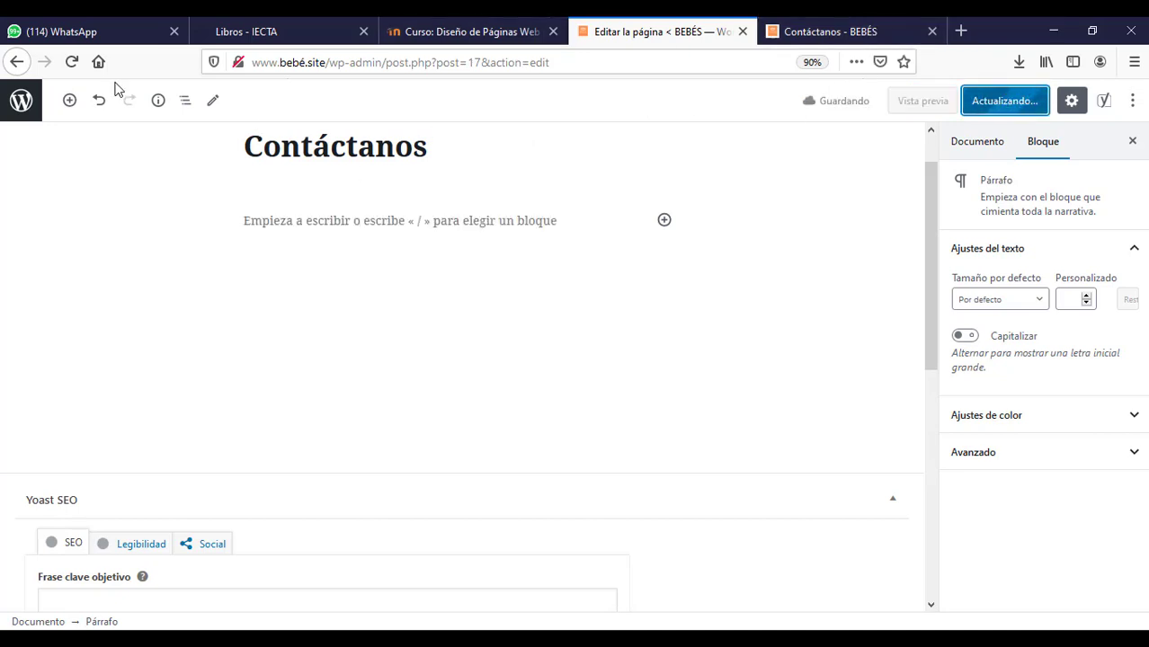
pyautogui.click(20, 102)
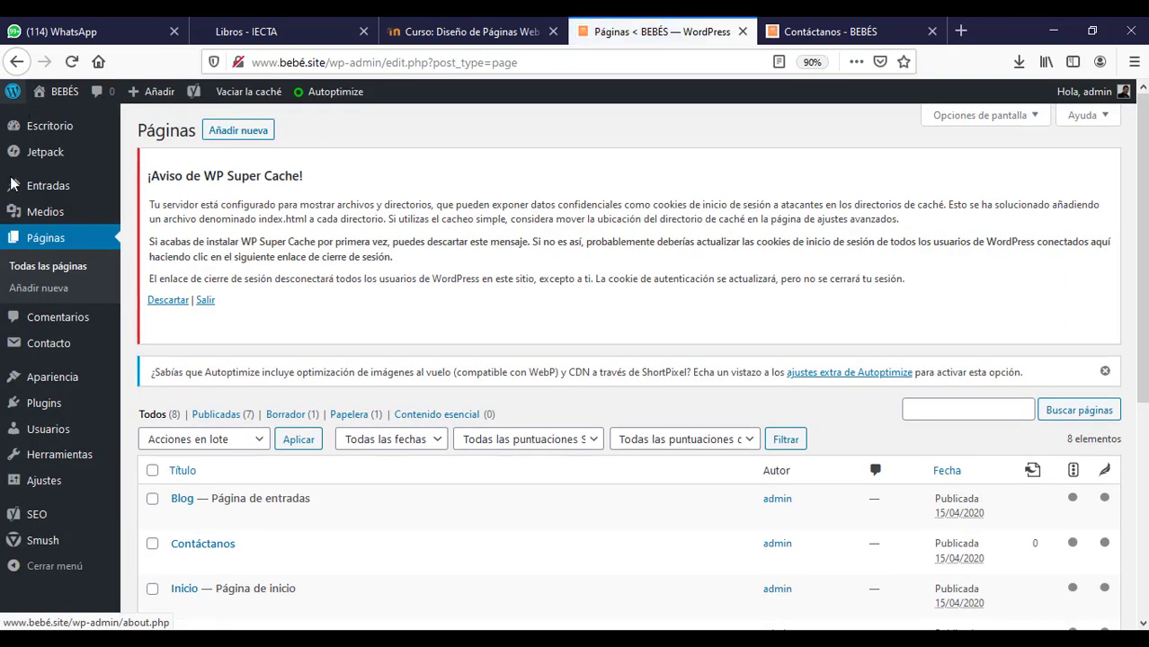
# - Open Contacto and scroll to Formulario de contacto 1 and its shortcode
pyautogui.moveTo(41, 349)
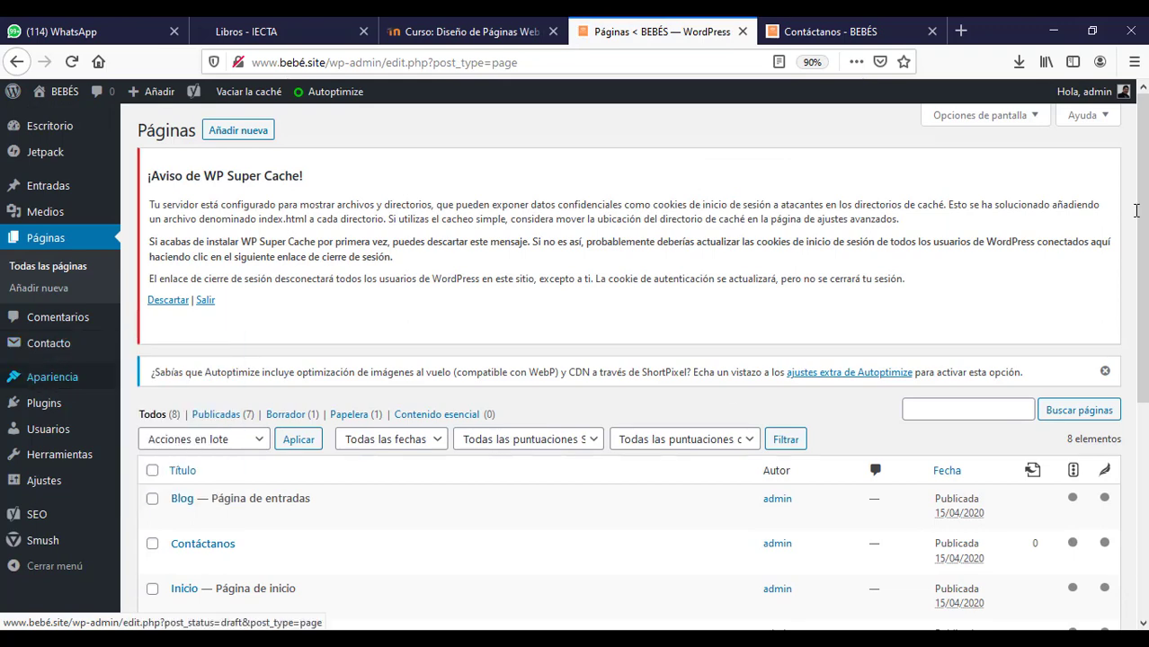
pyautogui.scroll(-2, 642, 360)
pyautogui.scroll(2, 310, 277)
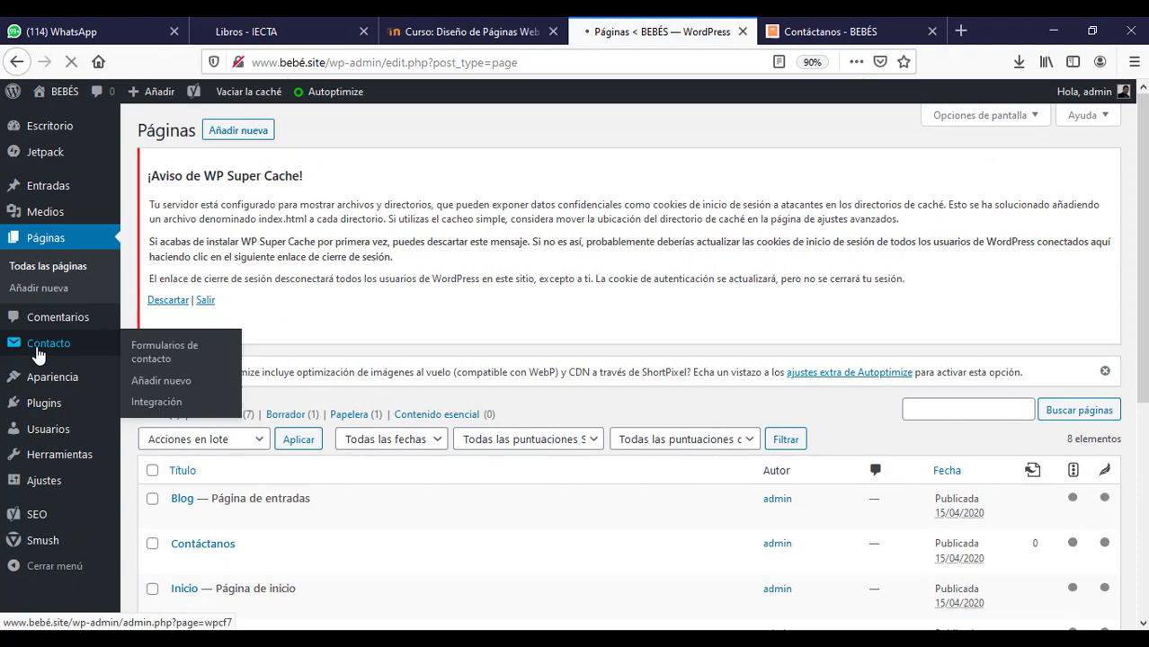
pyautogui.click(38, 351)
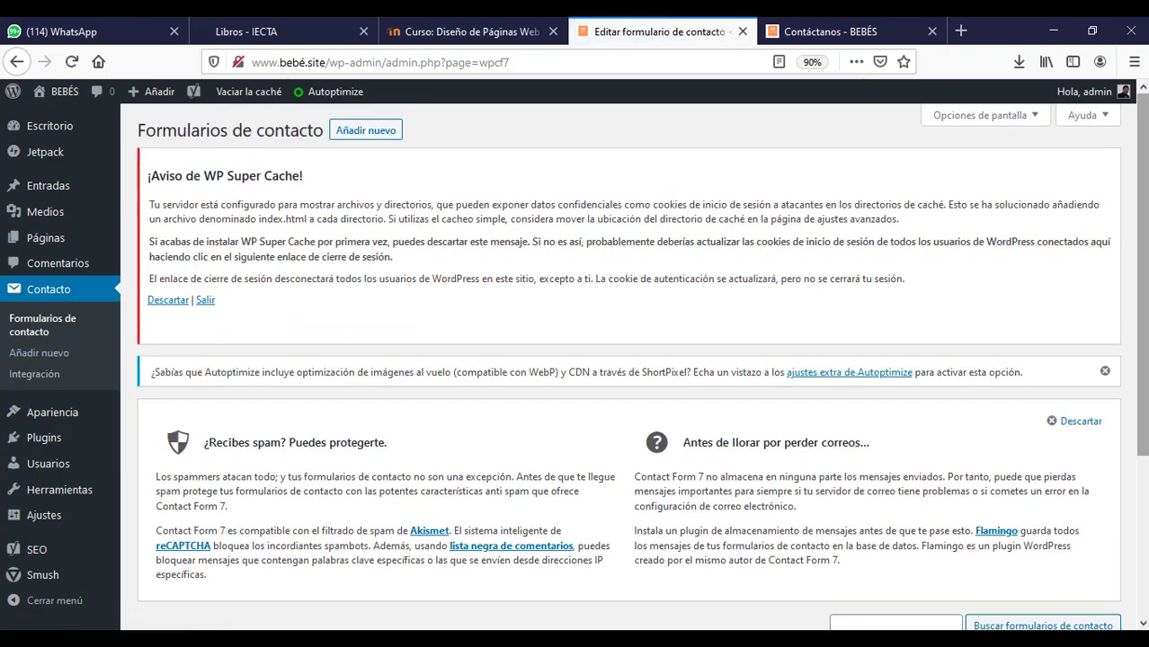
pyautogui.scroll(-3, 1119, 228)
pyautogui.scroll(-2, 579, 333)
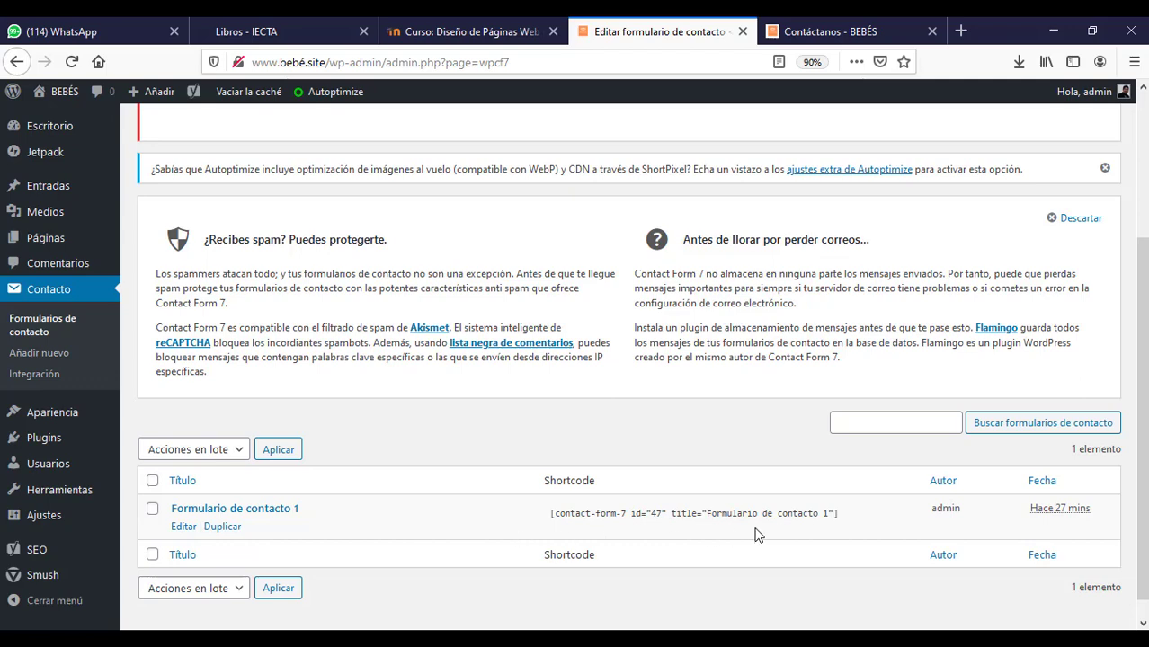
pyautogui.scroll(-1, 307, 534)
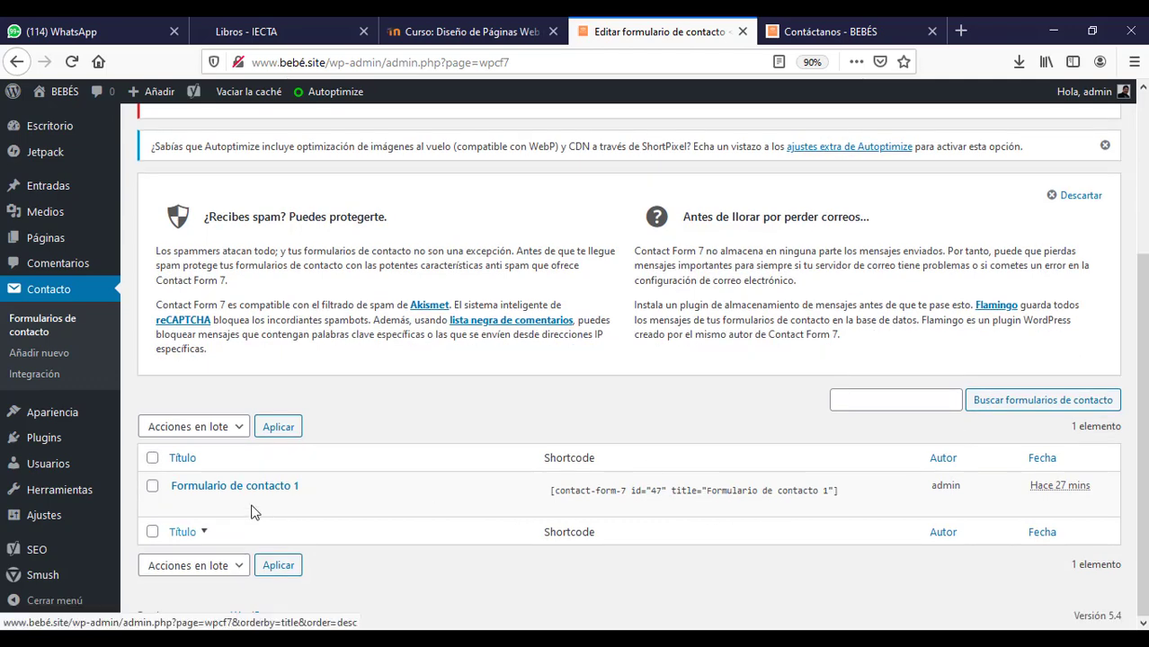
# - Open Formulario de contacto 1 for editing and review its Correo electrónico settings
pyautogui.click(183, 506)
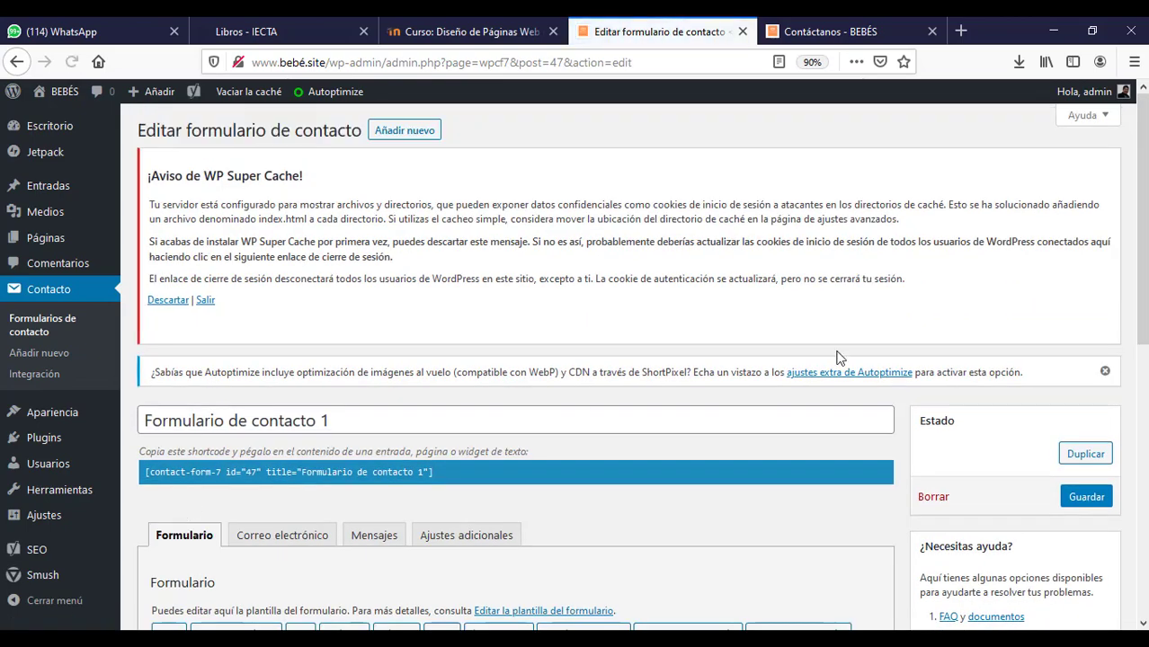
pyautogui.moveTo(1142, 213); pyautogui.dragTo(1141, 380)
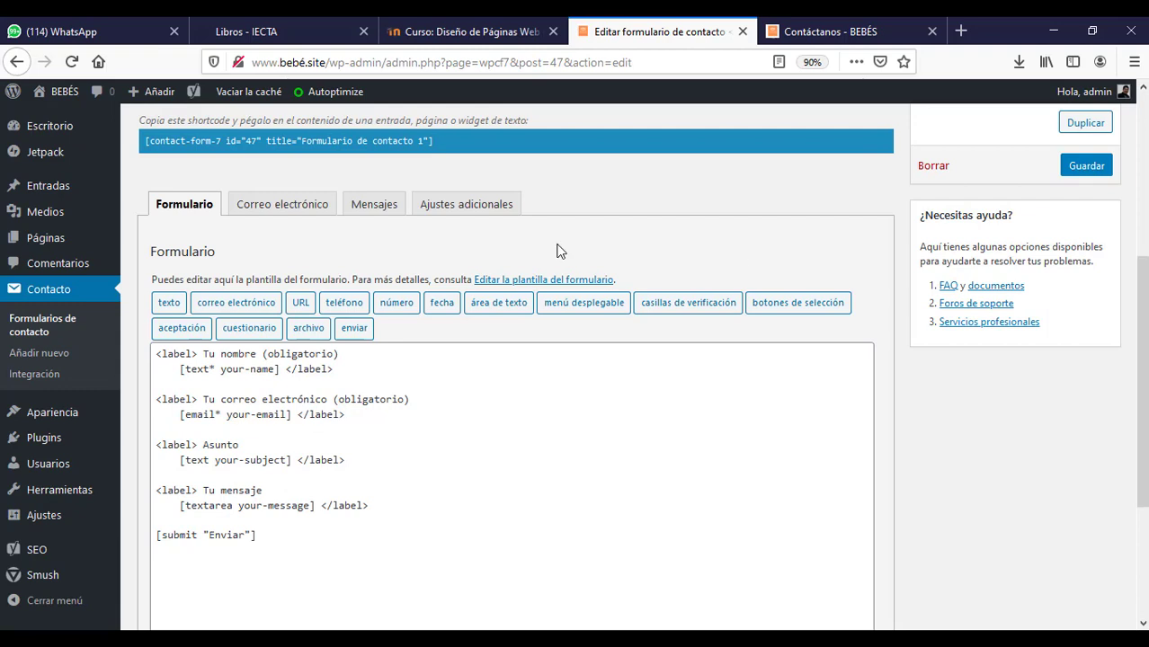
pyautogui.click(284, 208)
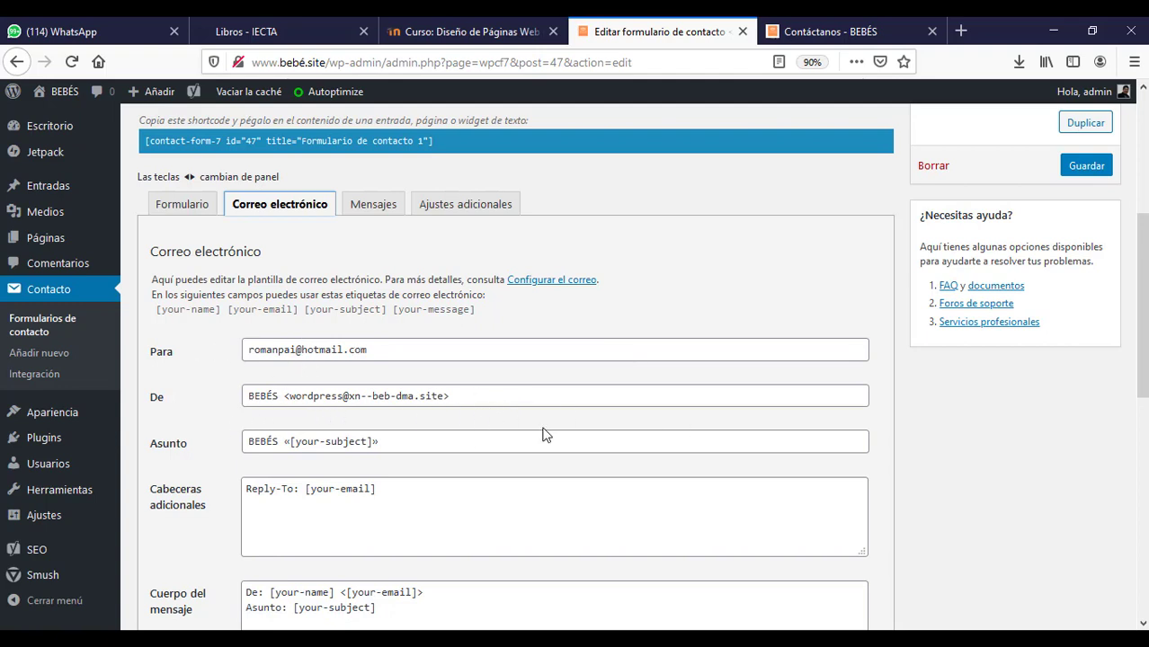
pyautogui.scroll(-6, 543, 434)
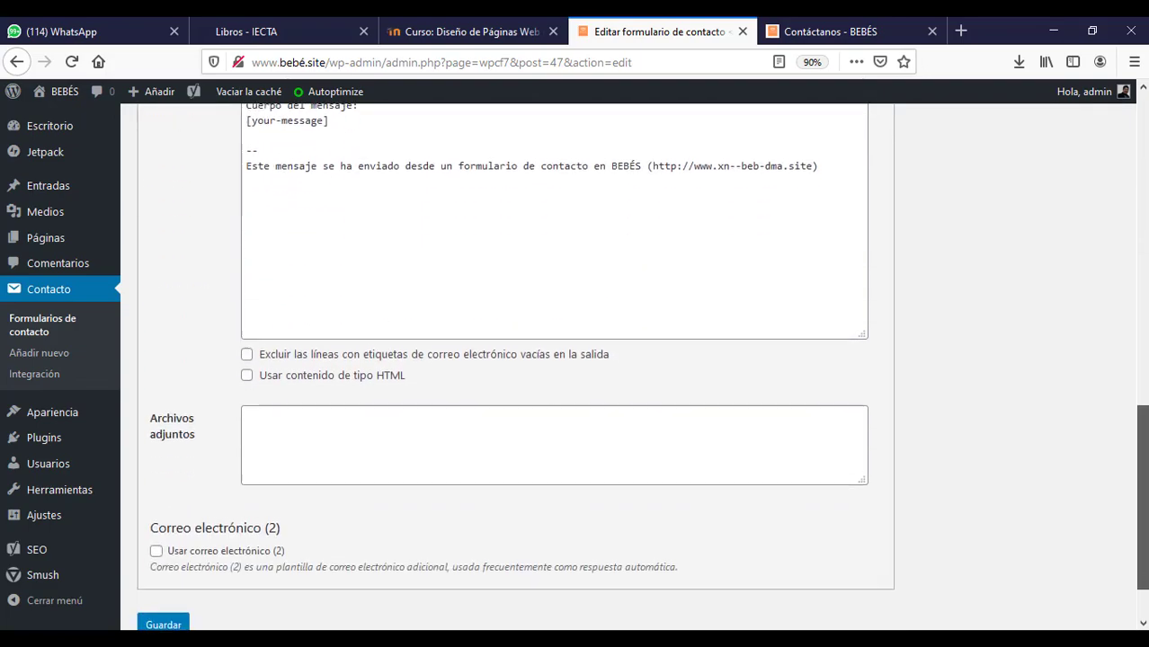
pyautogui.scroll(10, 387, 281)
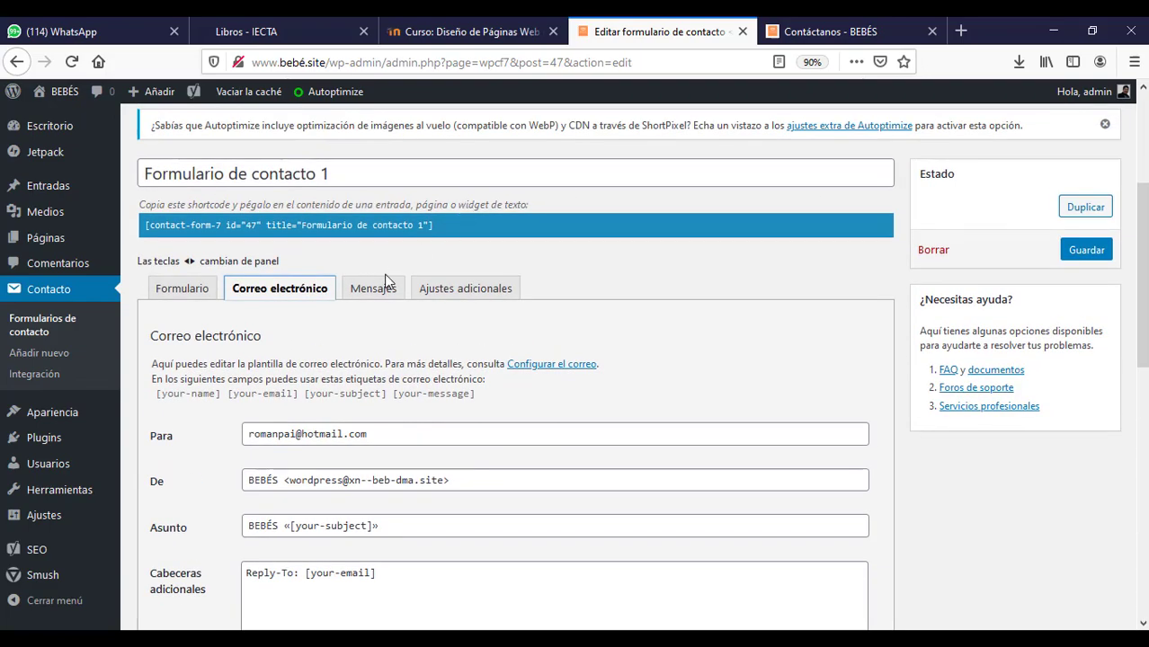
# - Review the Mensajes settings, then return to the Formulario template
pyautogui.click(373, 288)
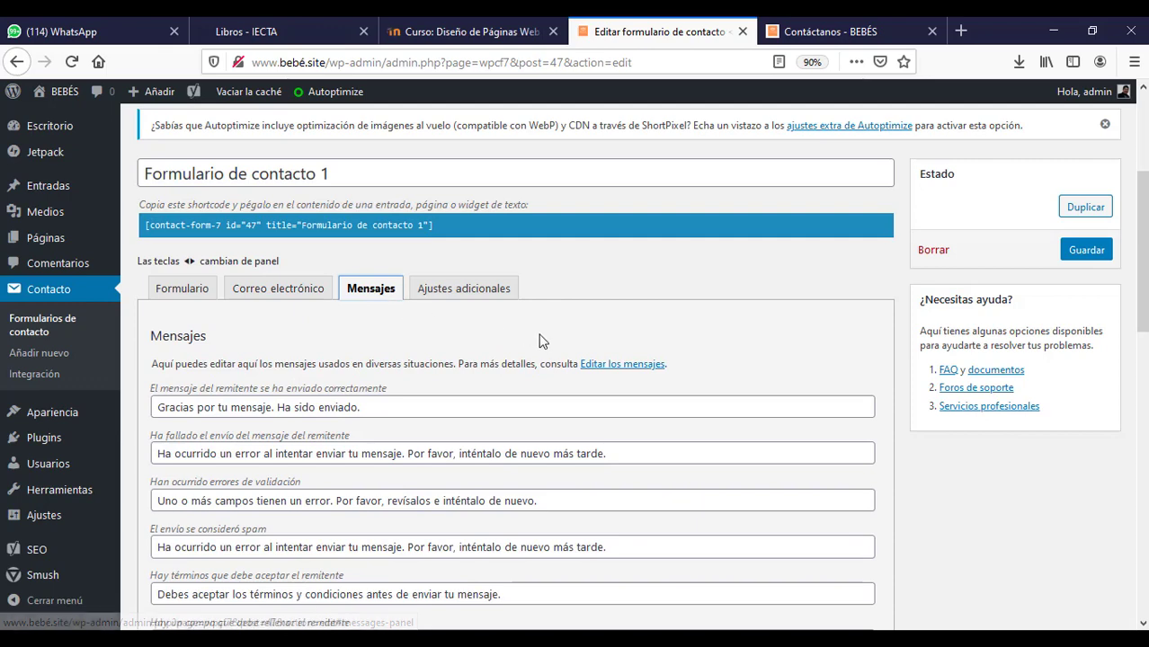
pyautogui.scroll(-5, 581, 175)
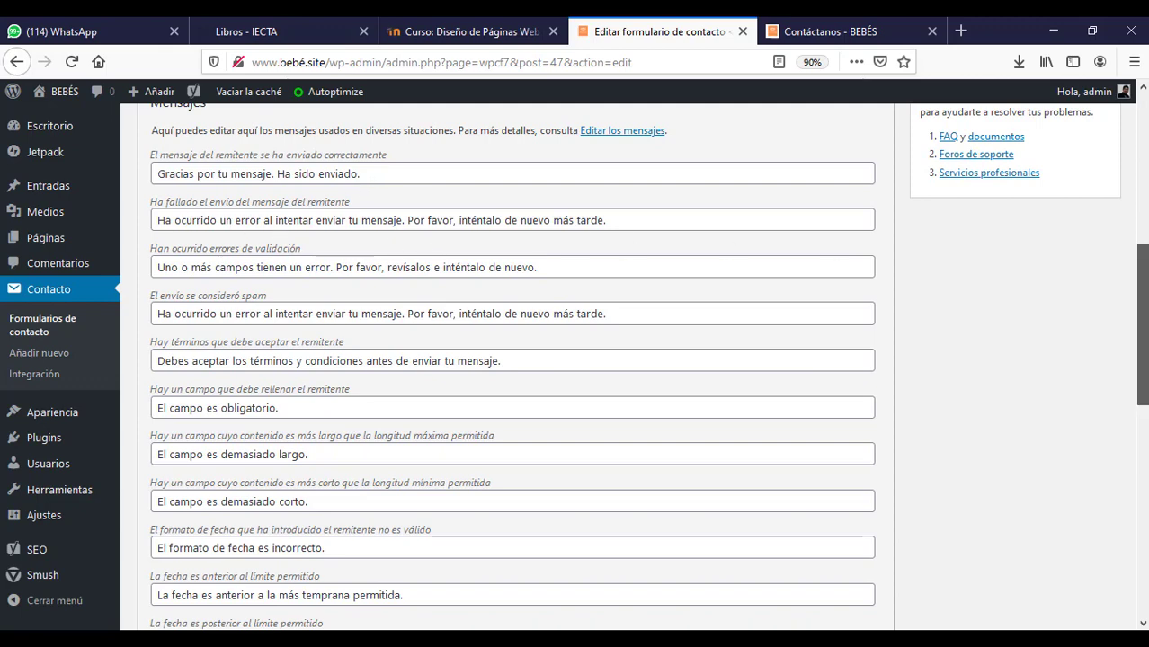
pyautogui.scroll(2, 576, 244)
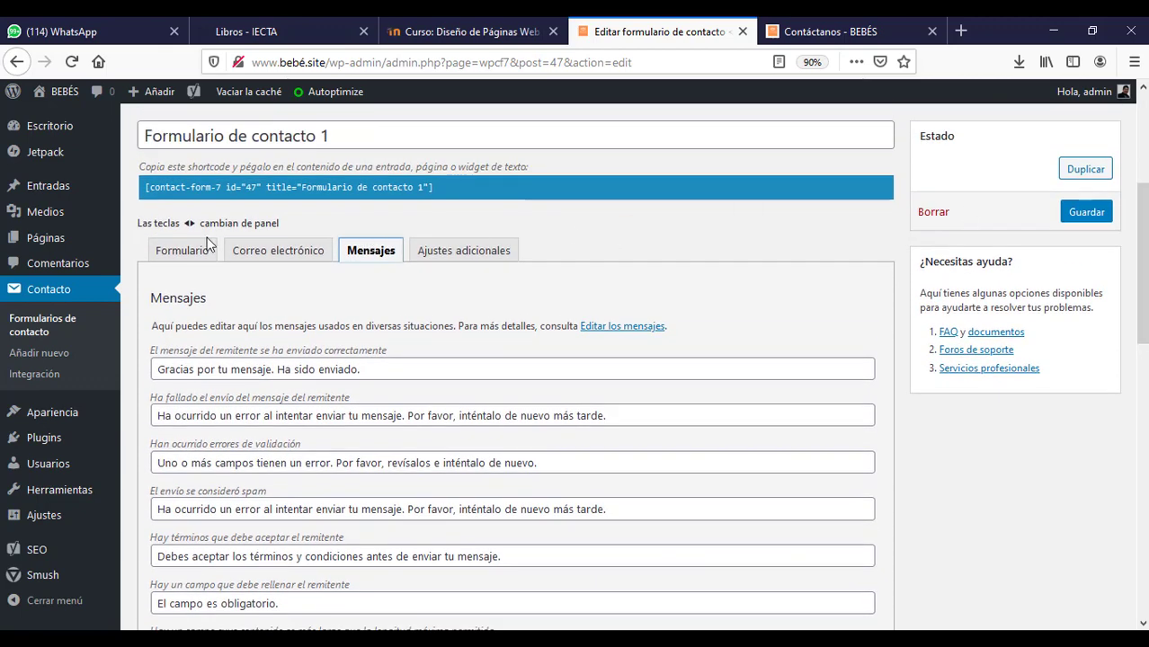
pyautogui.click(176, 251)
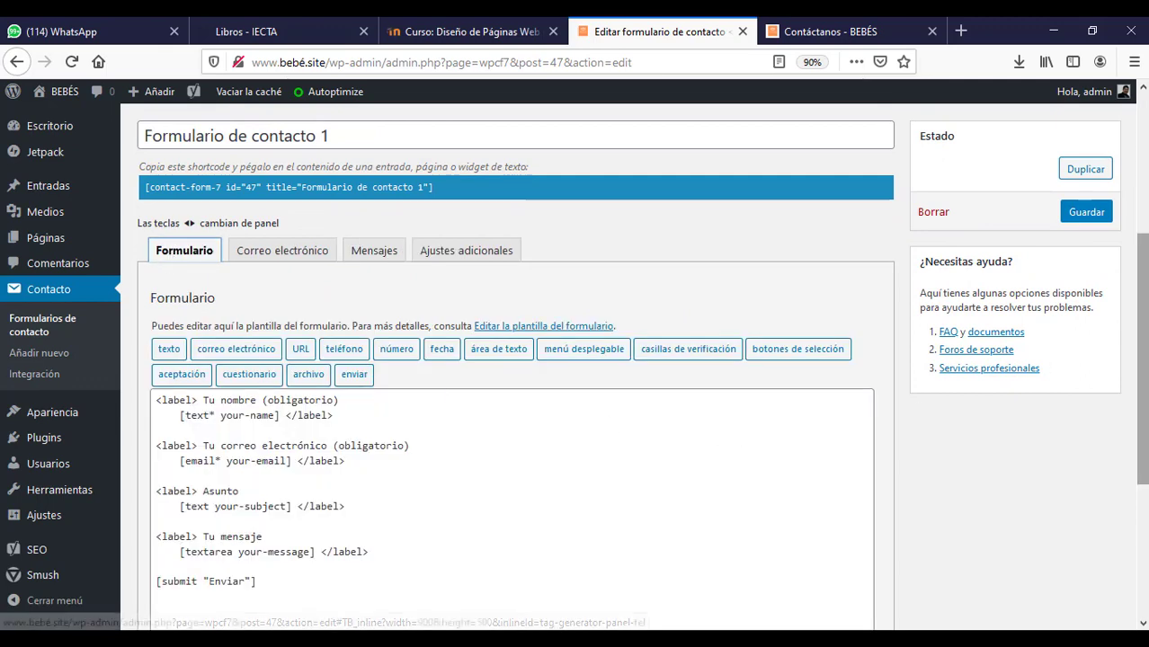
pyautogui.moveTo(1144, 341); pyautogui.dragTo(1145, 310)
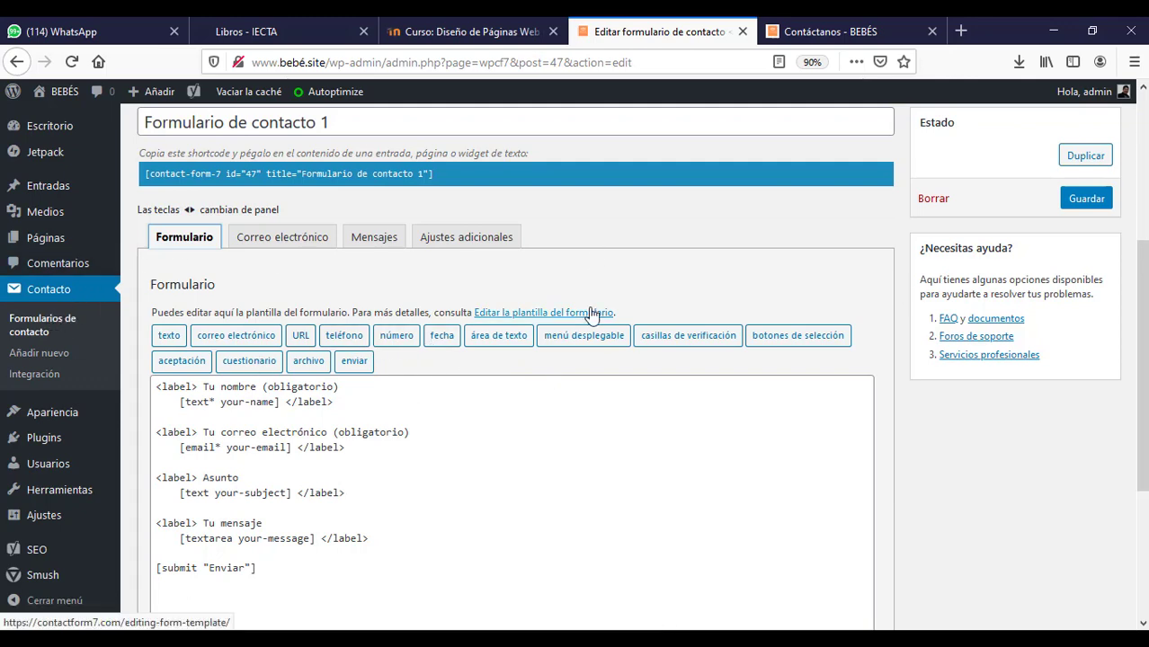
pyautogui.scroll(4, 1141, 360)
pyautogui.scroll(2, 1141, 360)
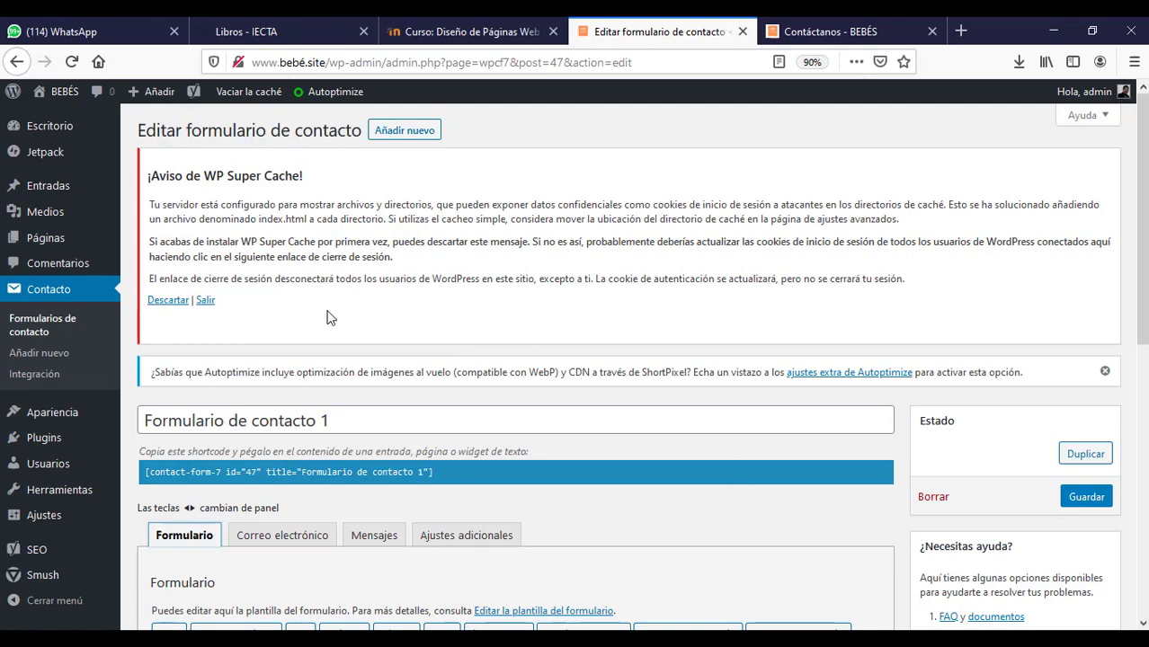
# - Copy the Formulario de contacto 1 shortcode and go back to the contact forms list
pyautogui.click(444, 471)
pyautogui.hotkey('ctrl', 'c')
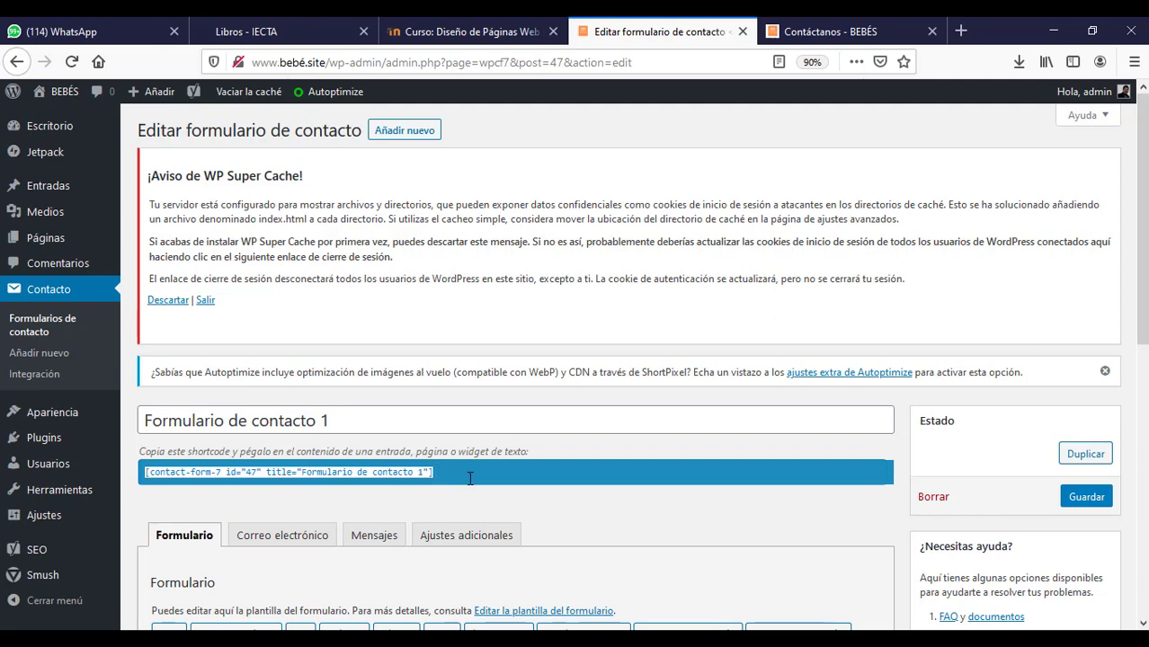
pyautogui.click(53, 299)
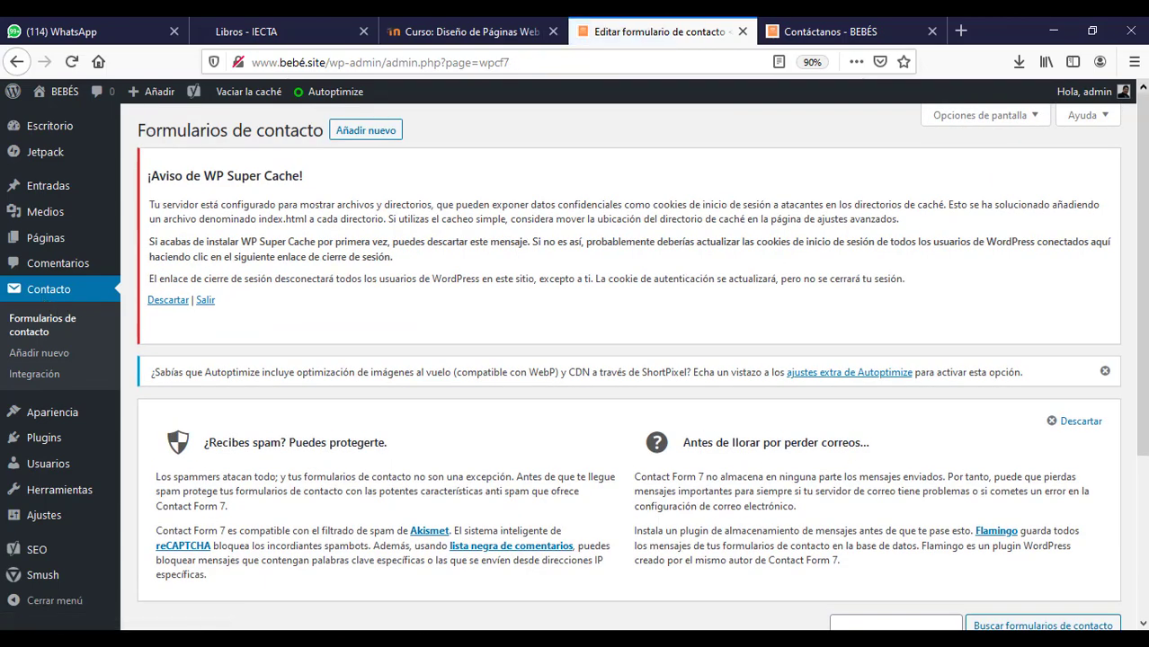
pyautogui.scroll(-5, 726, 490)
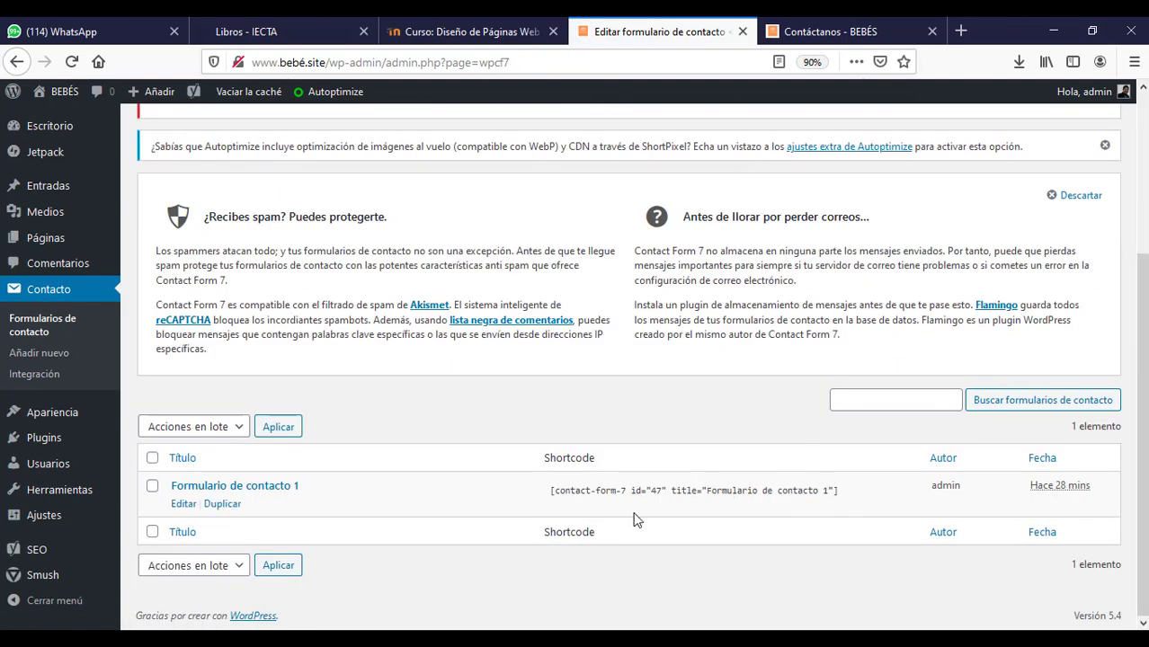
# - Open the Contáctanos page for editing from the Páginas list
pyautogui.scroll(3, 331, 195)
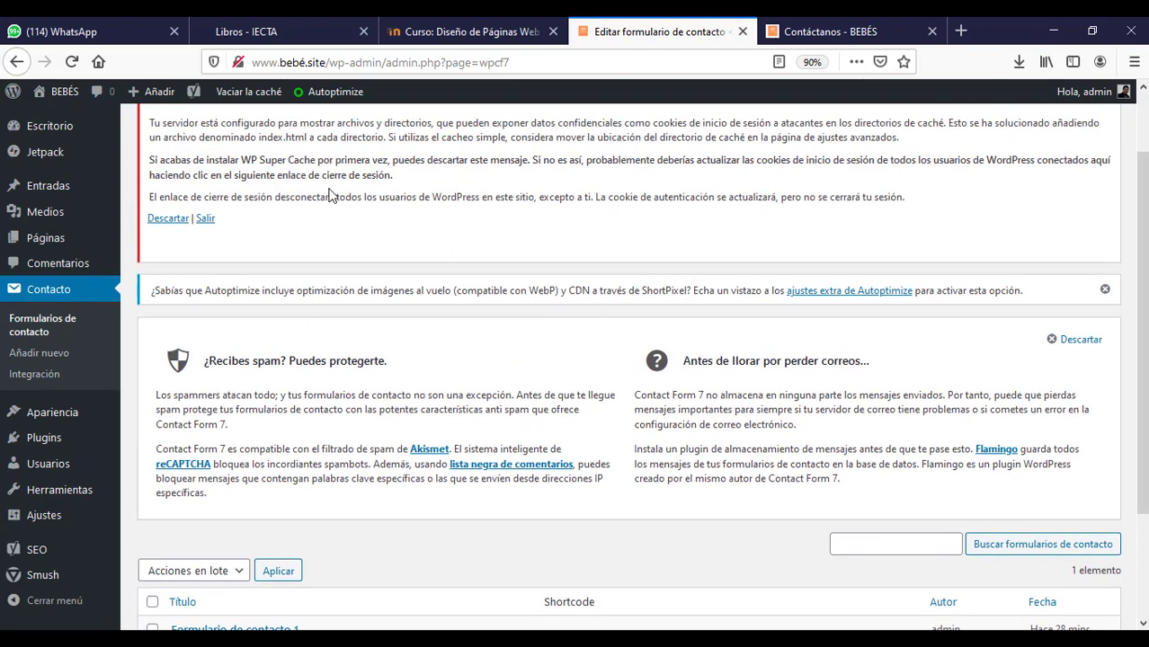
pyautogui.click(46, 241)
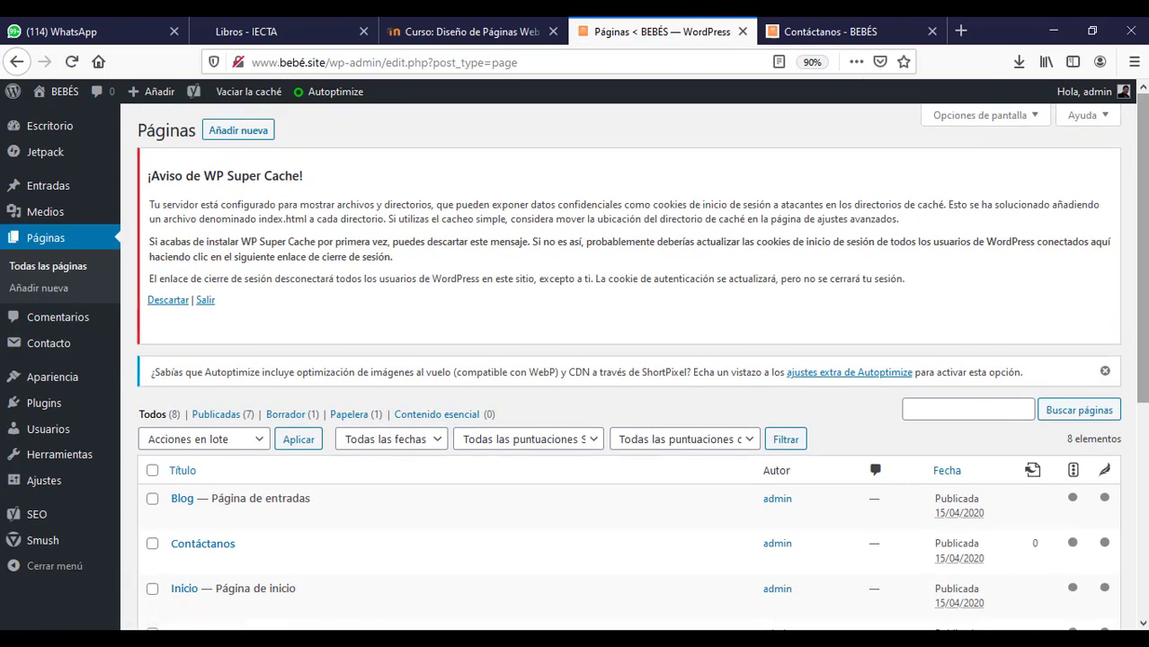
pyautogui.scroll(-3, 198, 359)
pyautogui.moveTo(207, 368)
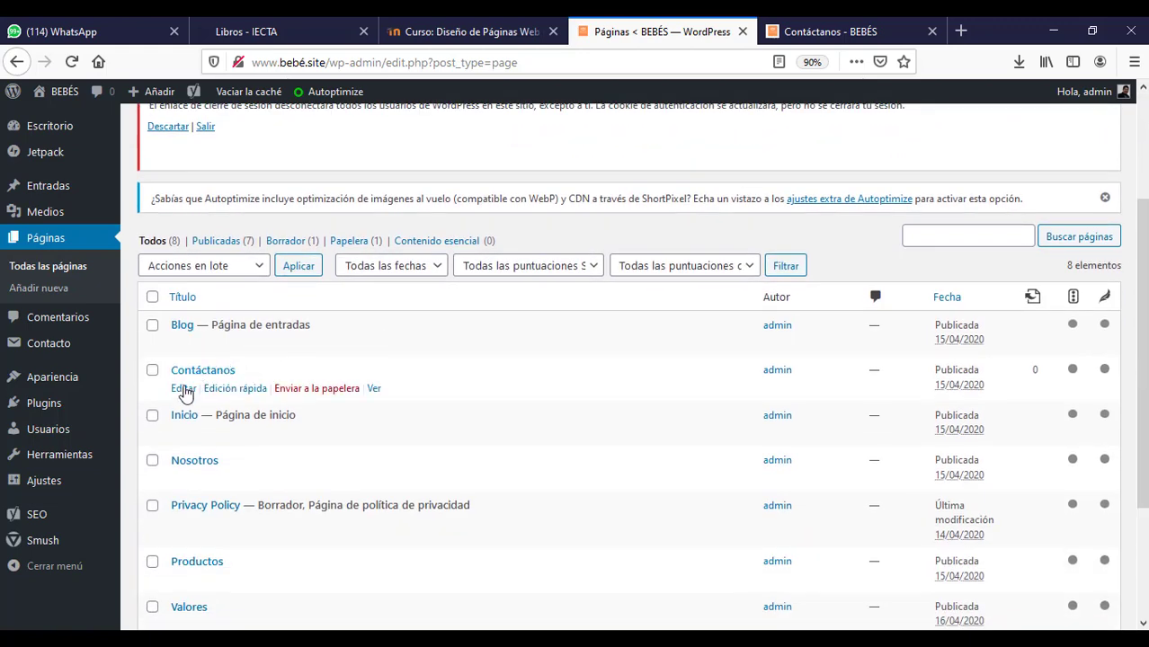
pyautogui.click(184, 391)
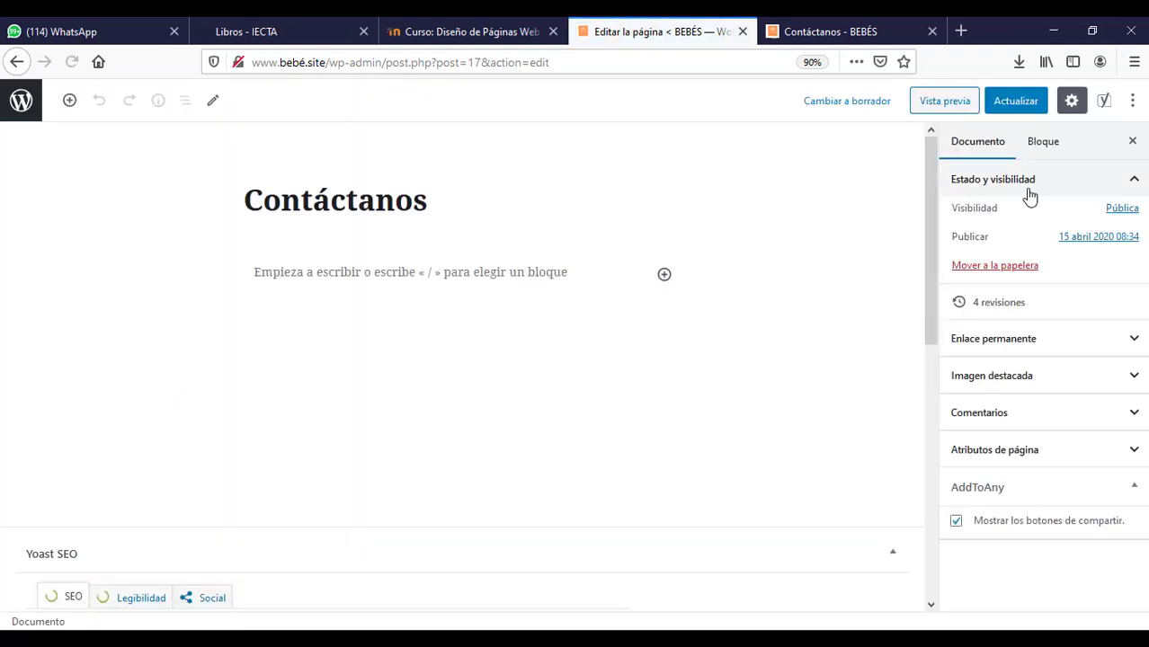
# - Paste the contact form shortcode into an empty paragraph, update, and view the live page
pyautogui.click(313, 271)
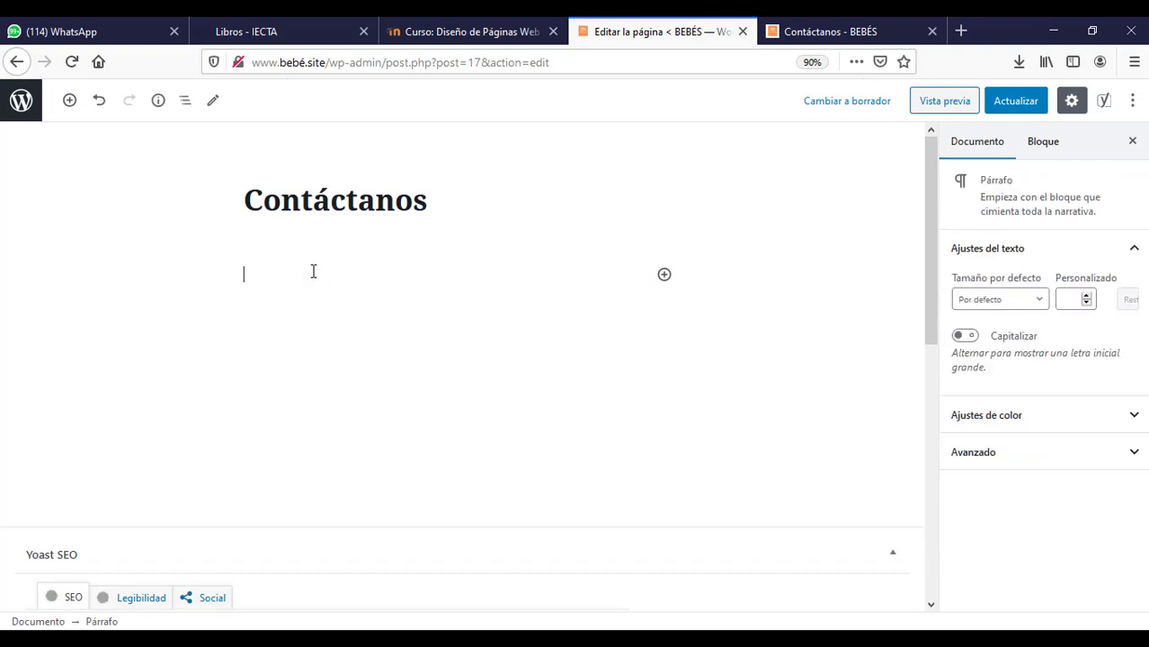
pyautogui.hotkey('ctrl', 'v')
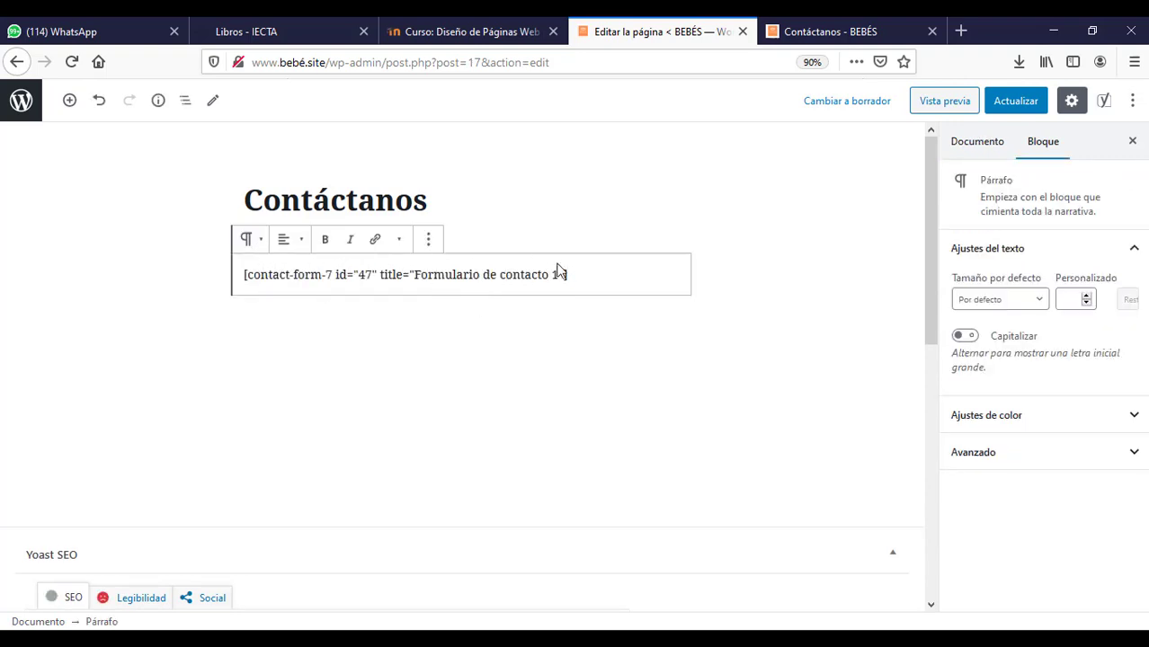
pyautogui.click(1016, 104)
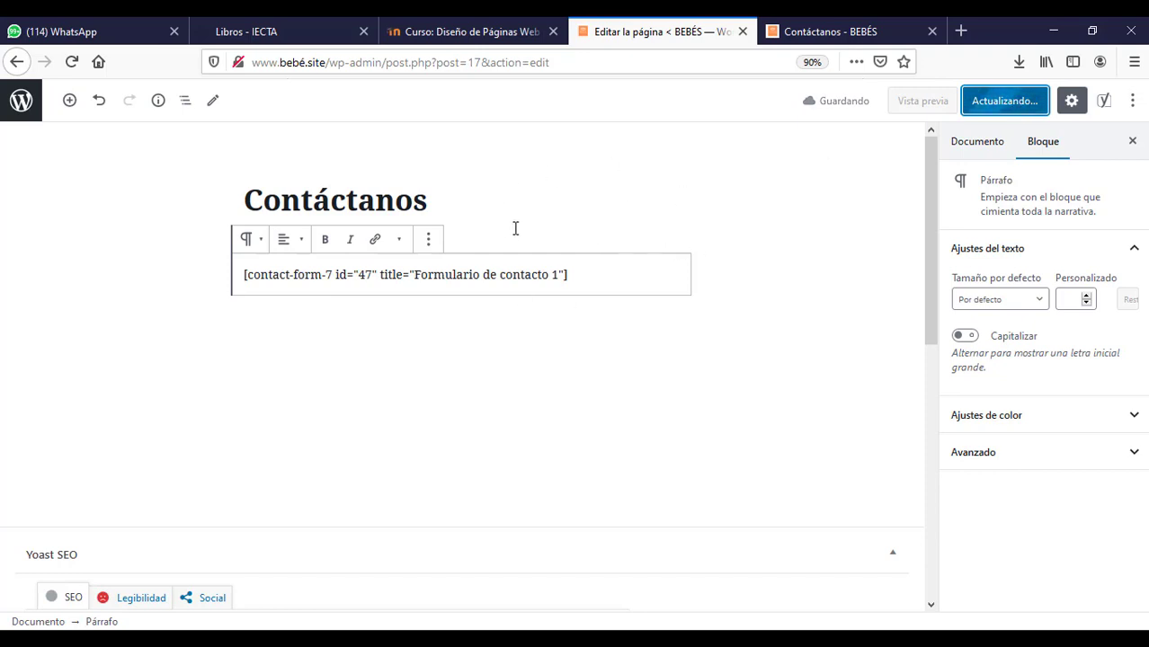
pyautogui.click(818, 29)
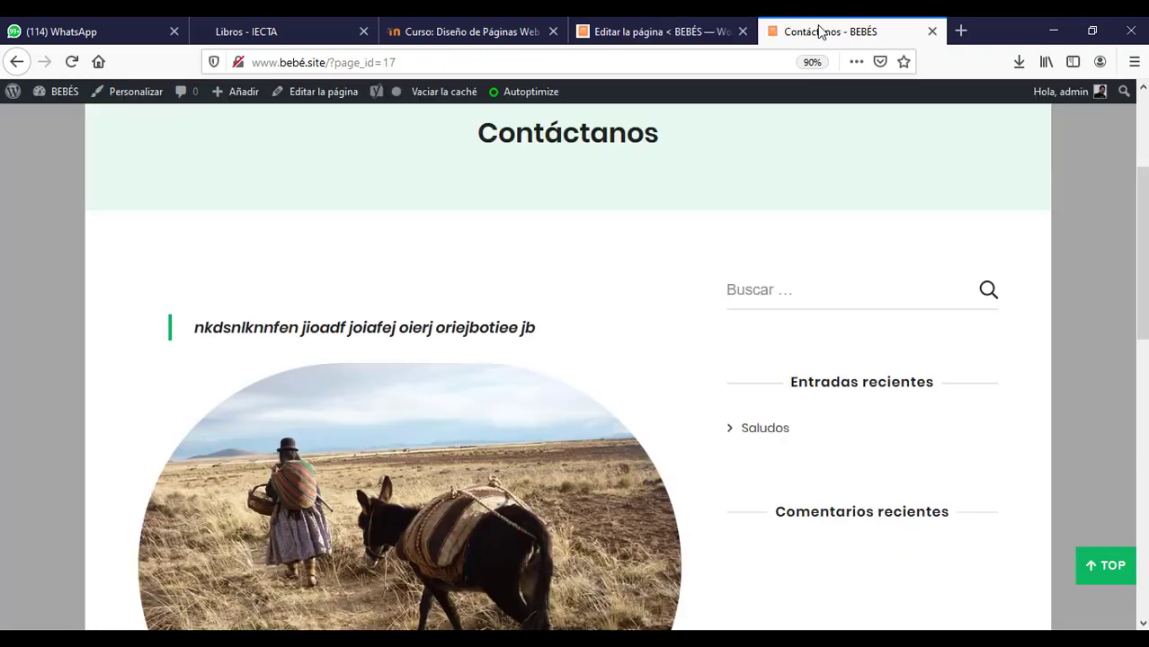
# - Reload Contáctanos and fill in a name, an e-mail, Asunto 'Prueba' and message 'Saludos'
pyautogui.scroll(3, 886, 225)
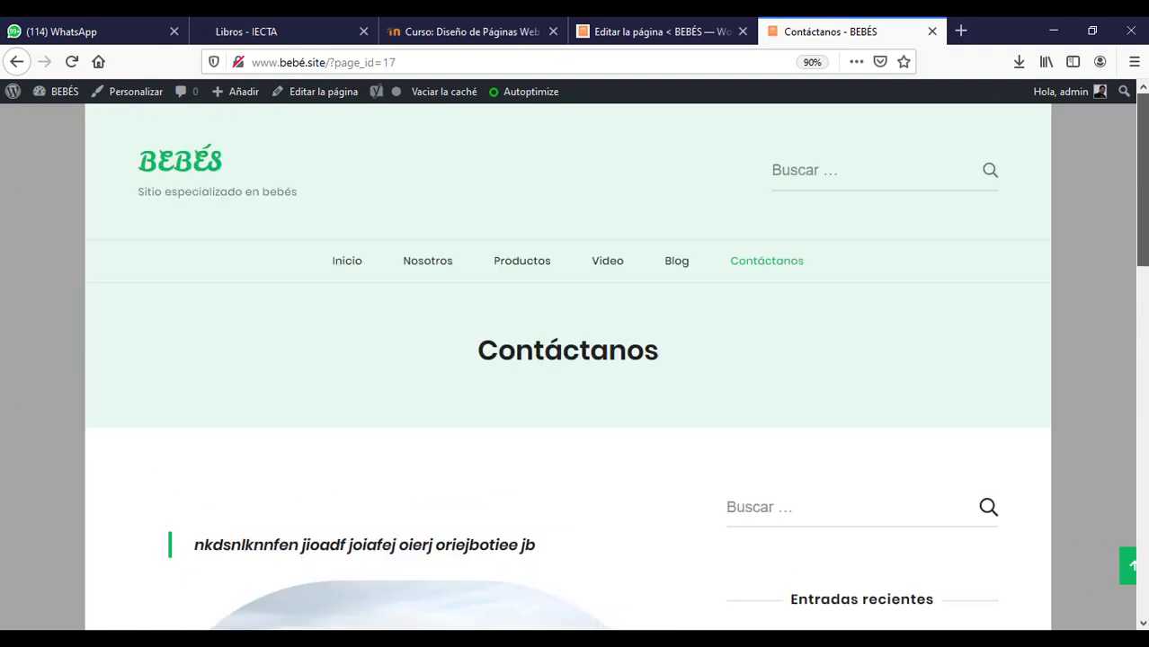
pyautogui.click(765, 271)
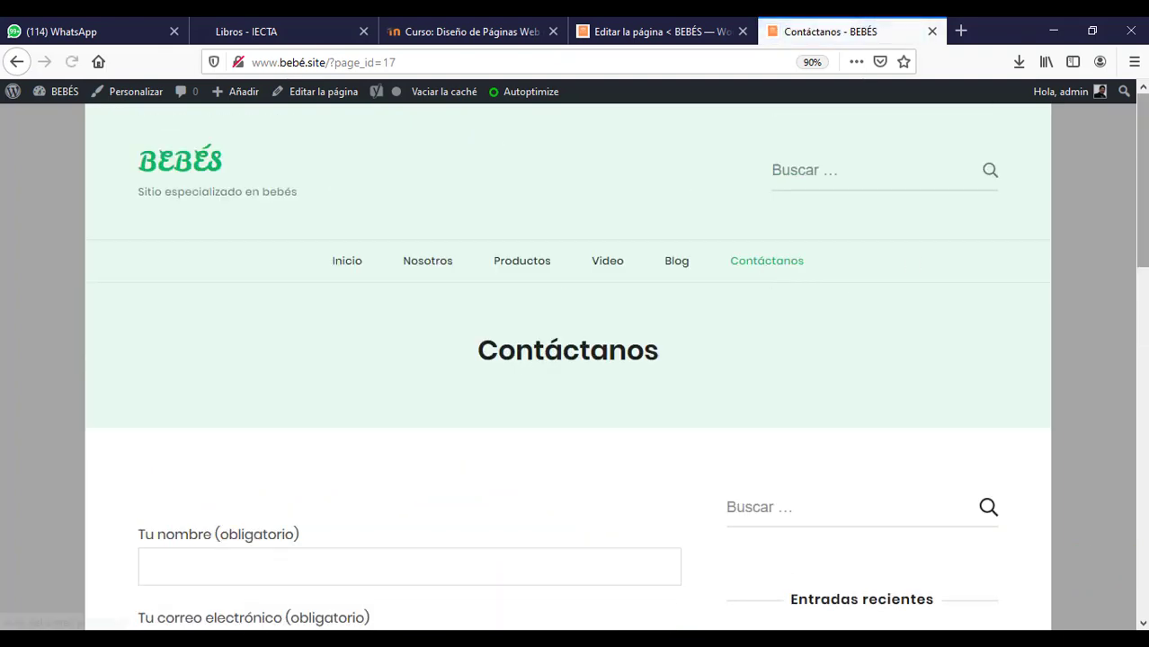
pyautogui.scroll(-3, 908, 272)
pyautogui.scroll(-5, 282, 235)
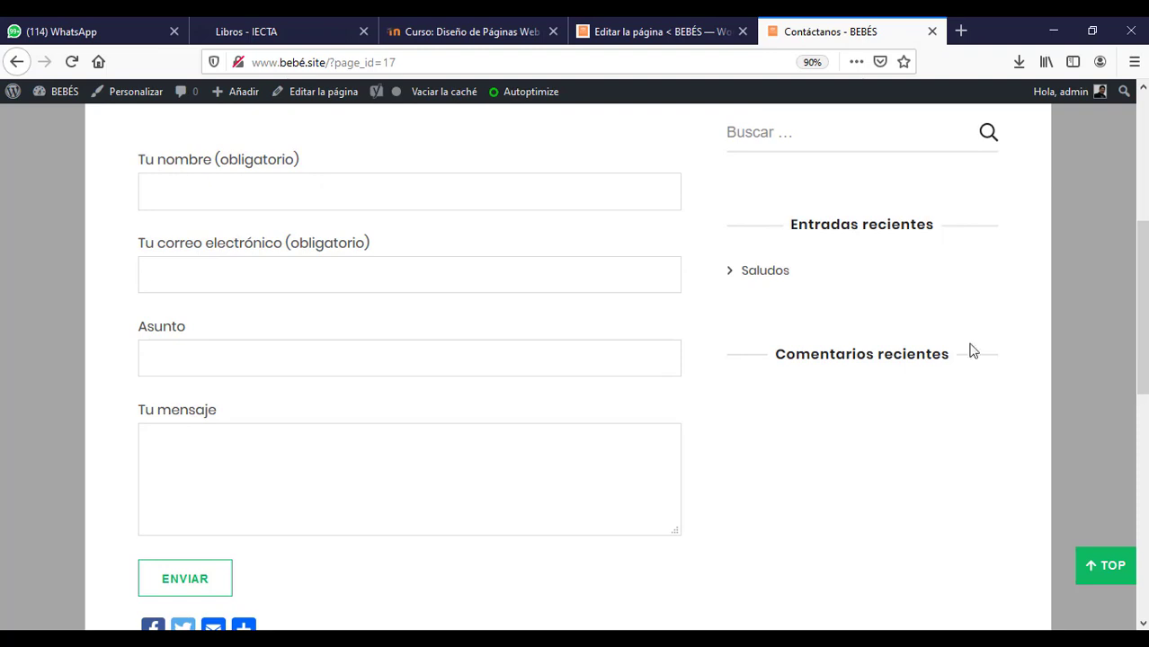
pyautogui.moveTo(1144, 363); pyautogui.dragTo(1143, 315)
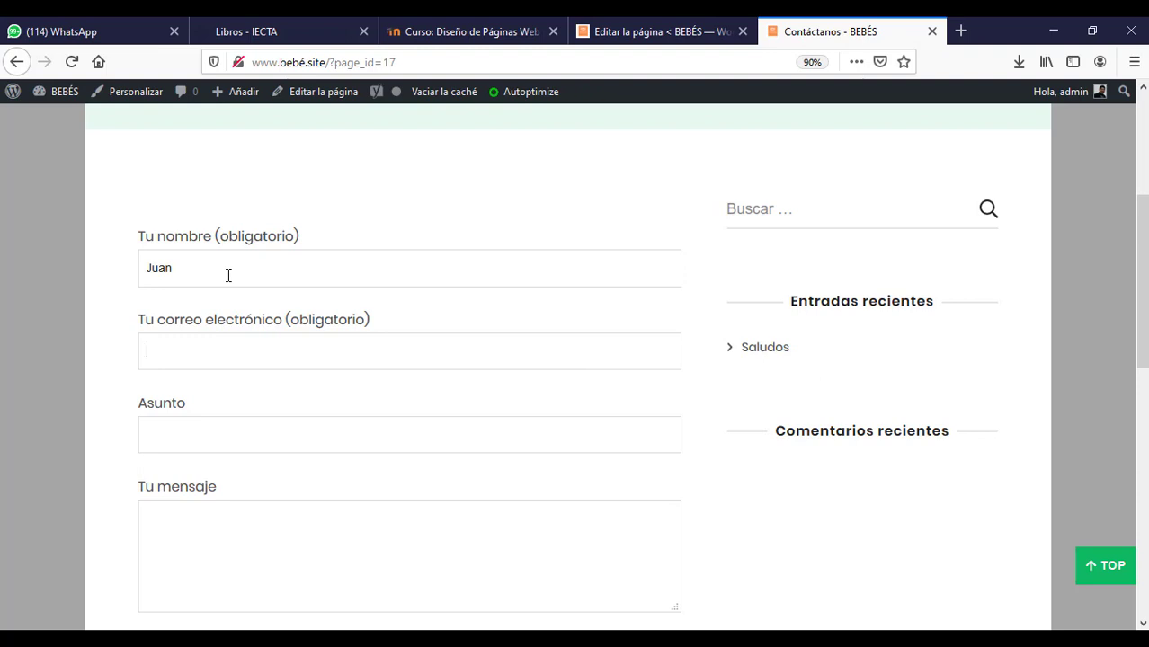
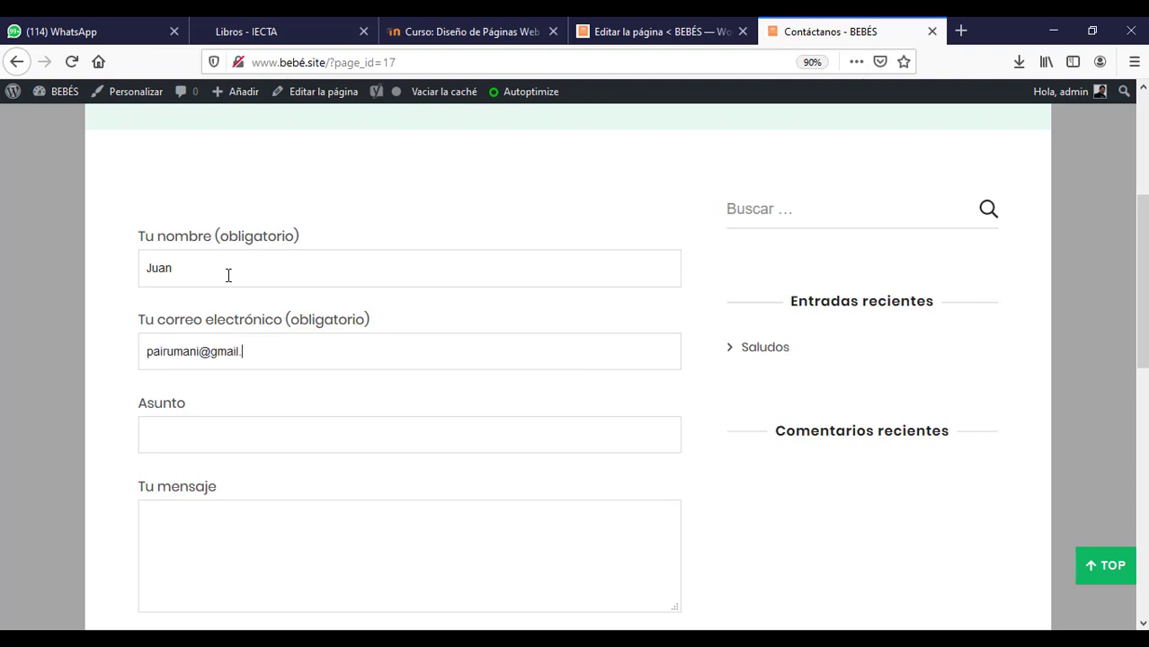
pyautogui.write('udos')
pyautogui.scroll(3, 575, 360)
pyautogui.scroll(-6, 379, 305)
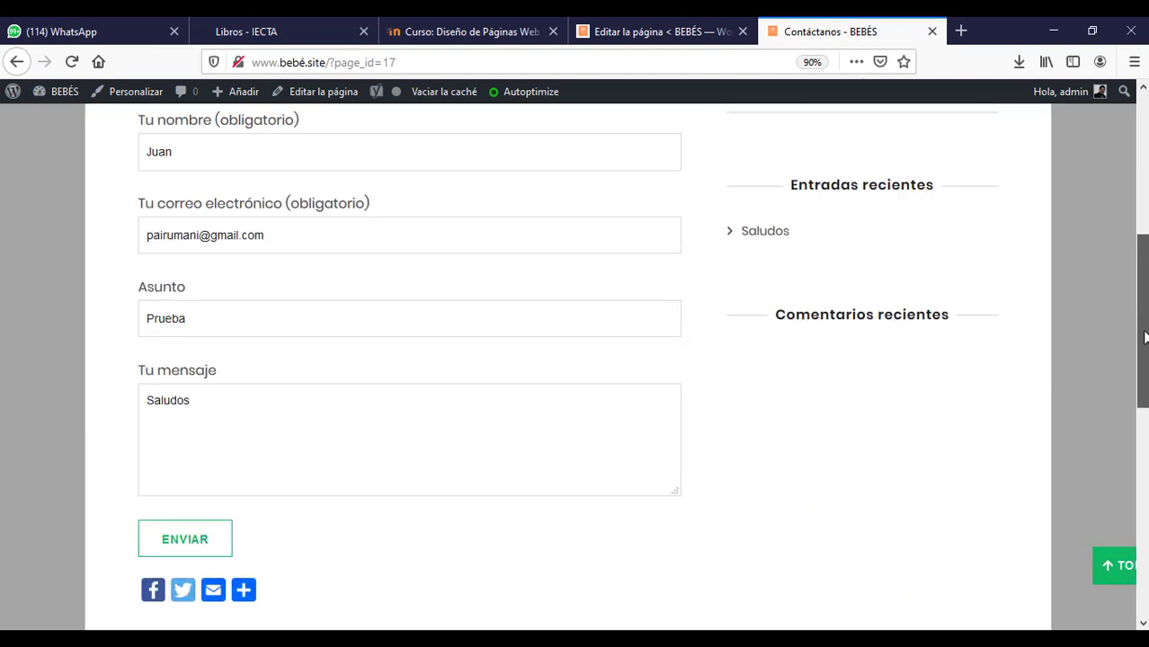
# - Submit the form with ENVIAR, read the could-not-be-sent error, and scroll back up
pyautogui.click(176, 356)
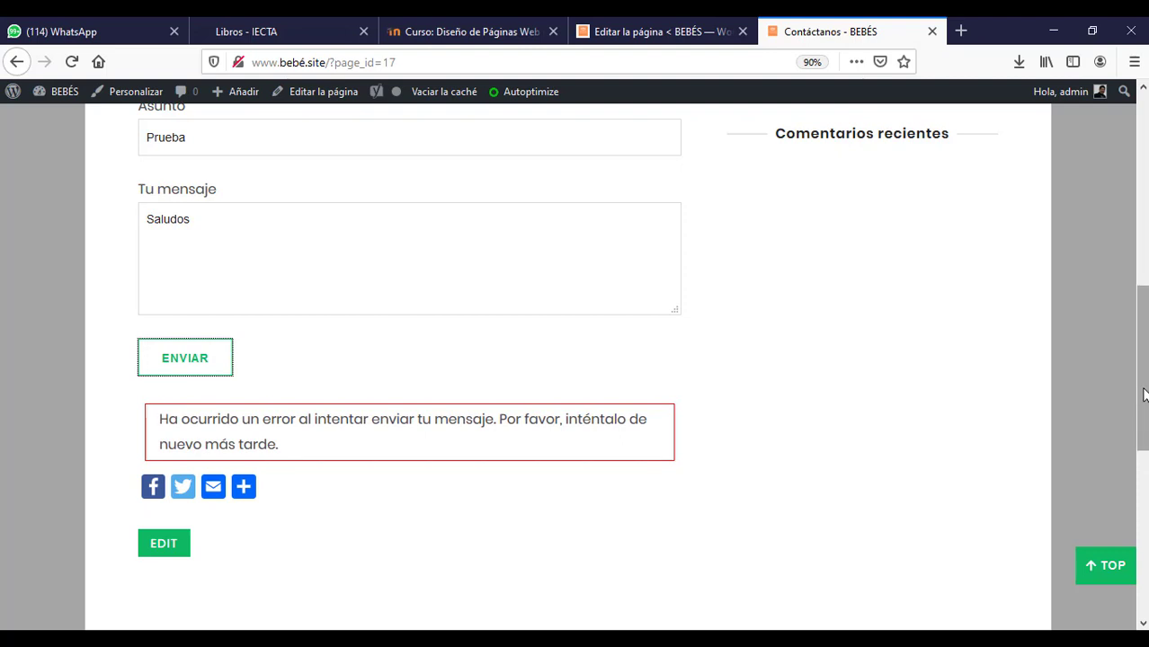
pyautogui.moveTo(1144, 396); pyautogui.dragTo(1102, 410)
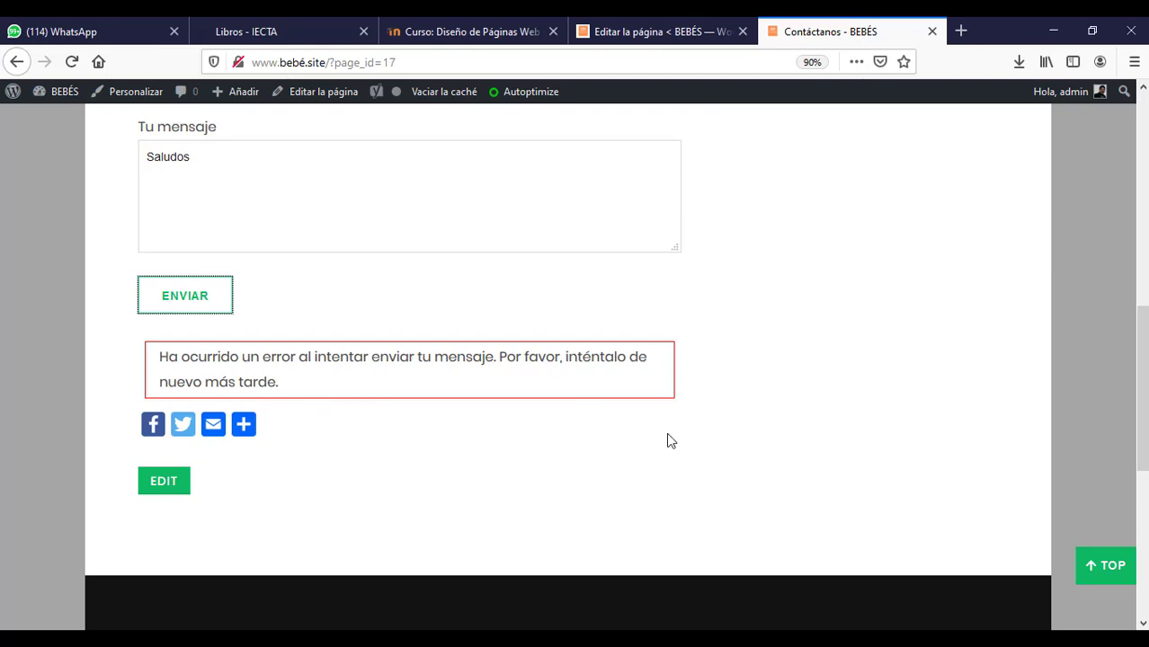
pyautogui.moveTo(1143, 422); pyautogui.dragTo(1143, 345)
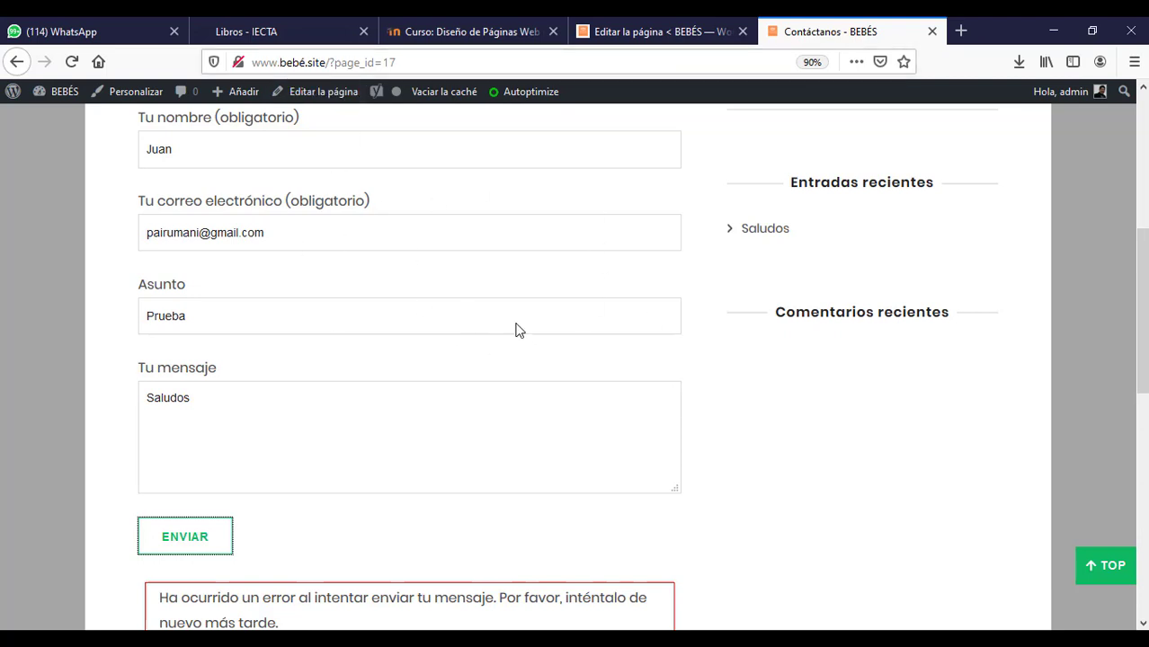
pyautogui.moveTo(1143, 291); pyautogui.dragTo(1143, 395)
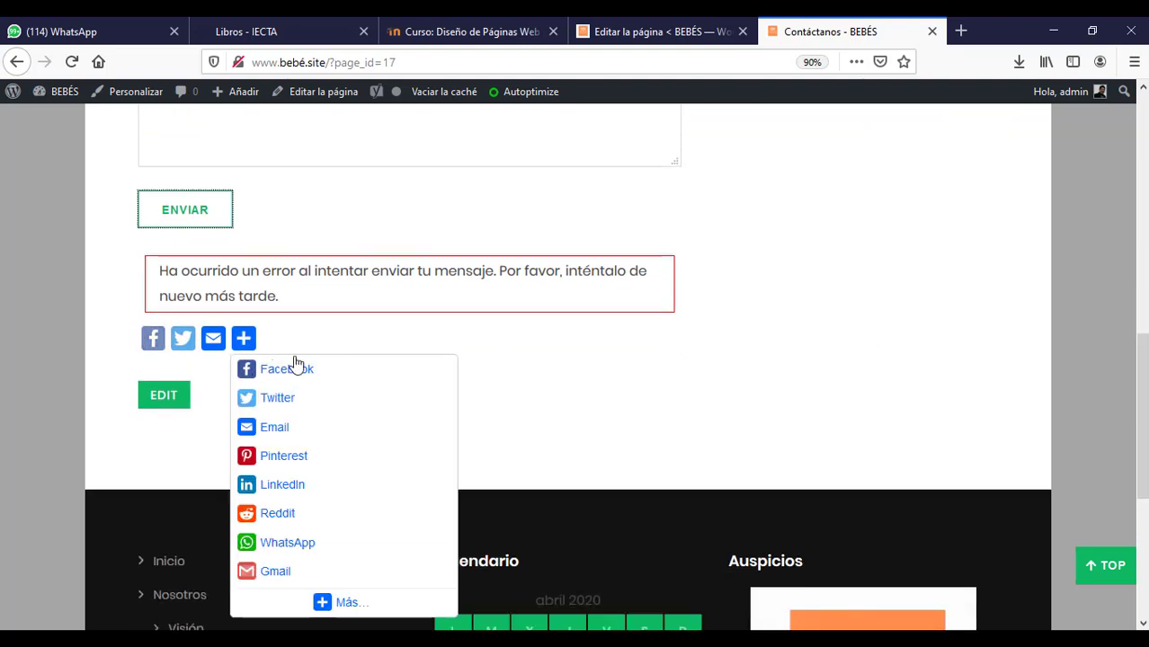
pyautogui.click(940, 325)
pyautogui.moveTo(1143, 388); pyautogui.dragTo(1142, 143)
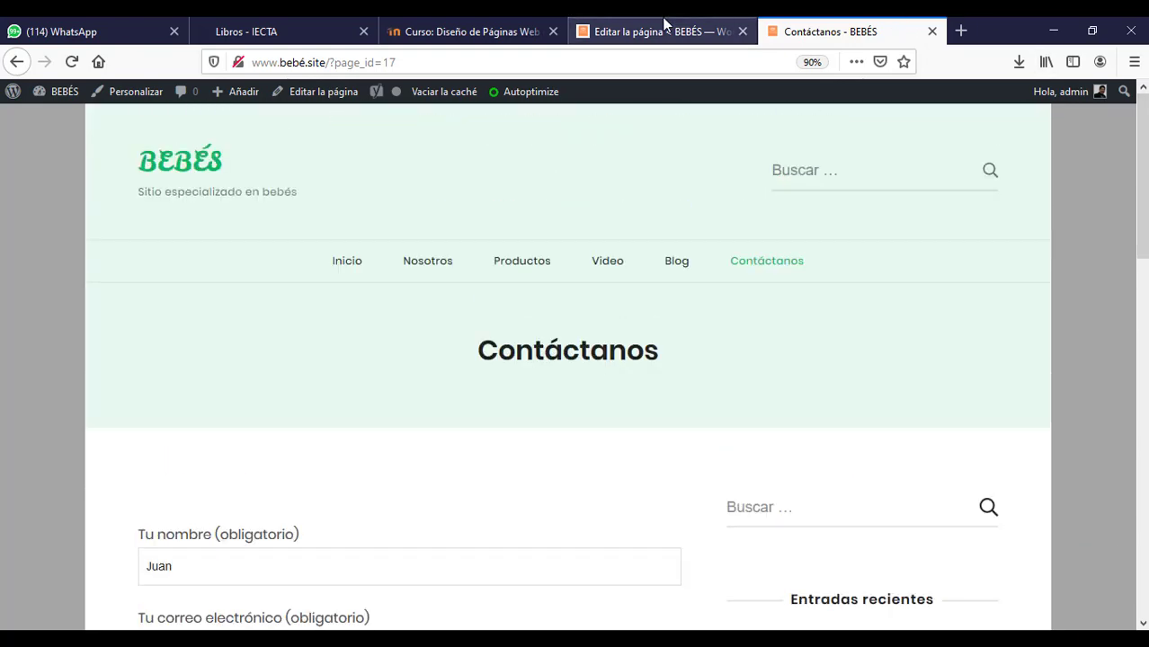
# - Leave the editor and go to Plugins > Añadir nuevo in the dashboard
pyautogui.click(665, 27)
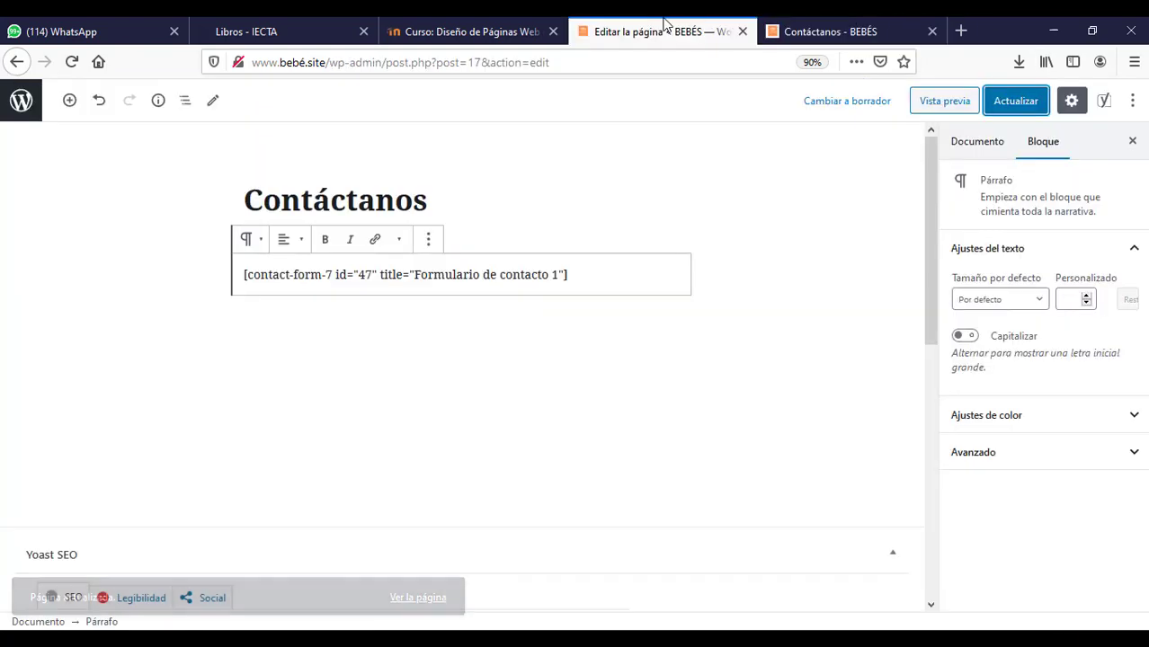
pyautogui.click(7, 115)
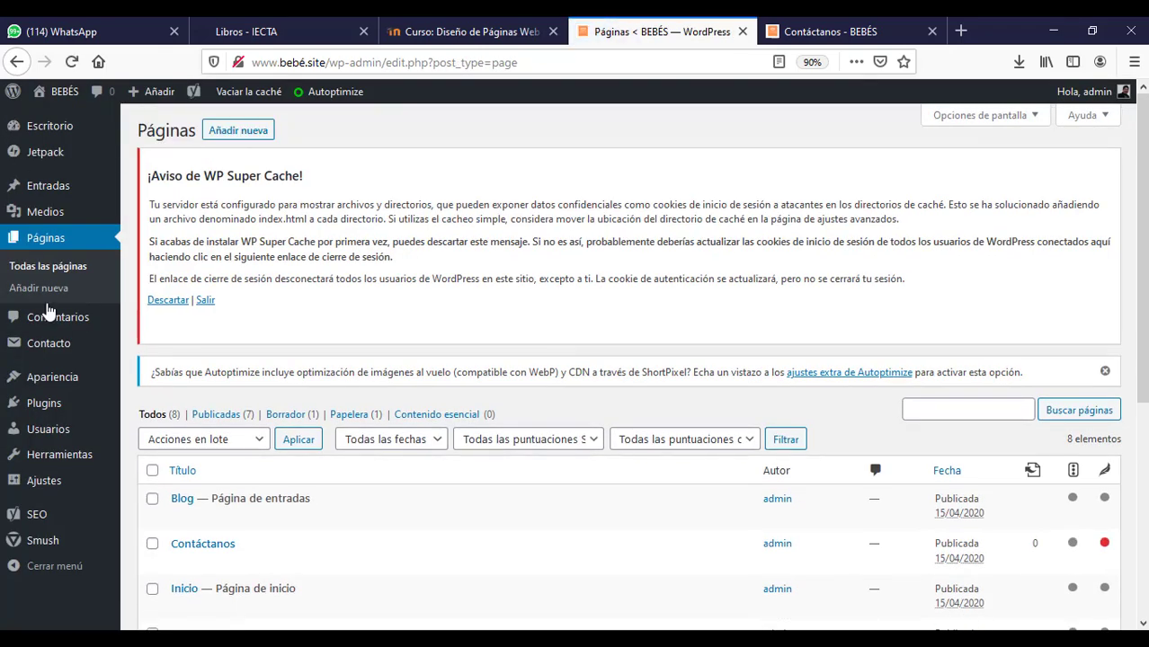
pyautogui.click(69, 409)
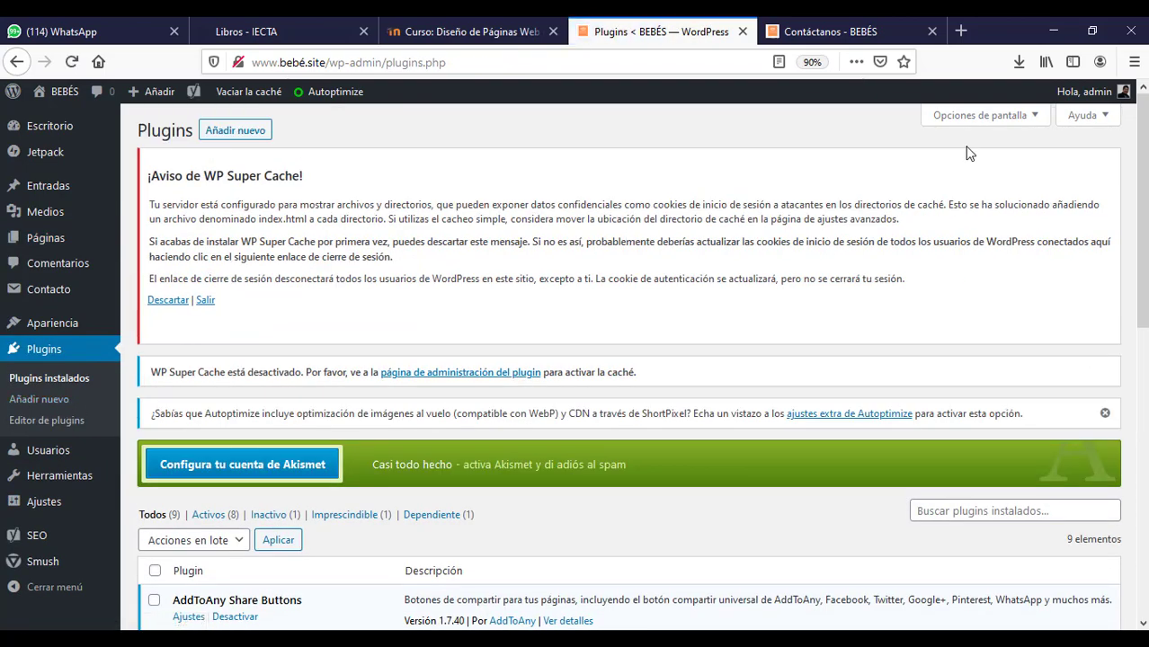
pyautogui.moveTo(1143, 170)
pyautogui.mouseDown()
pyautogui.moveTo(1146, 318)
pyautogui.moveTo(1146, 168)
pyautogui.mouseUp()
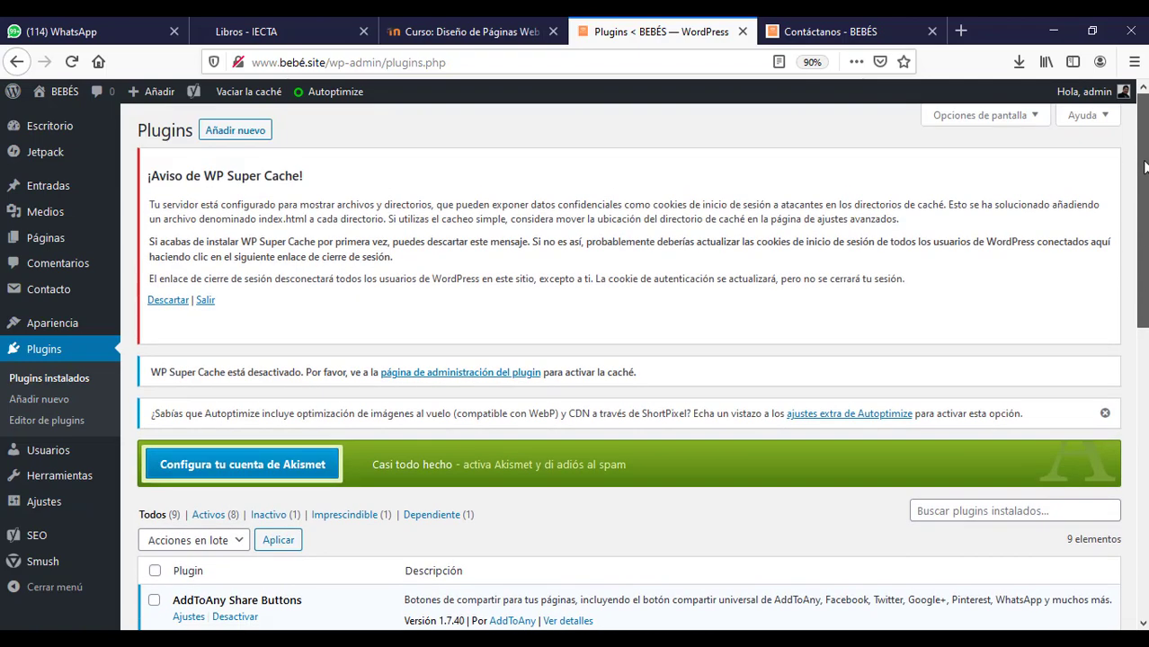
pyautogui.click(234, 132)
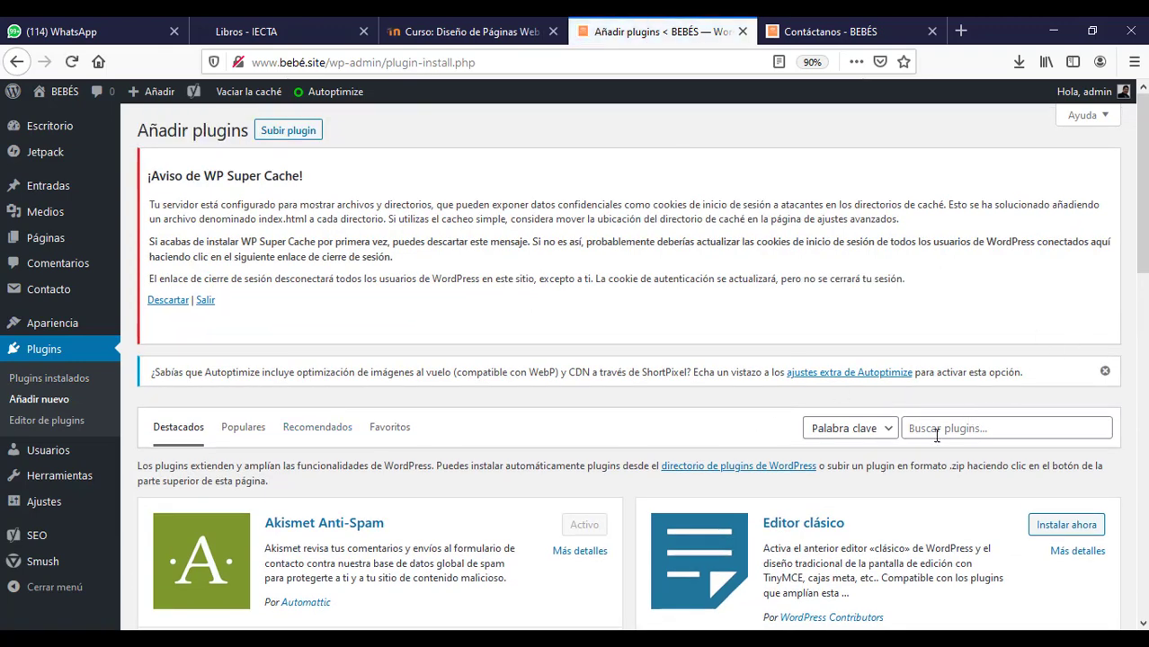
# - Search the plugin directory for 'slide' and install MetaSlider
pyautogui.click(936, 435)
pyautogui.write('slide')
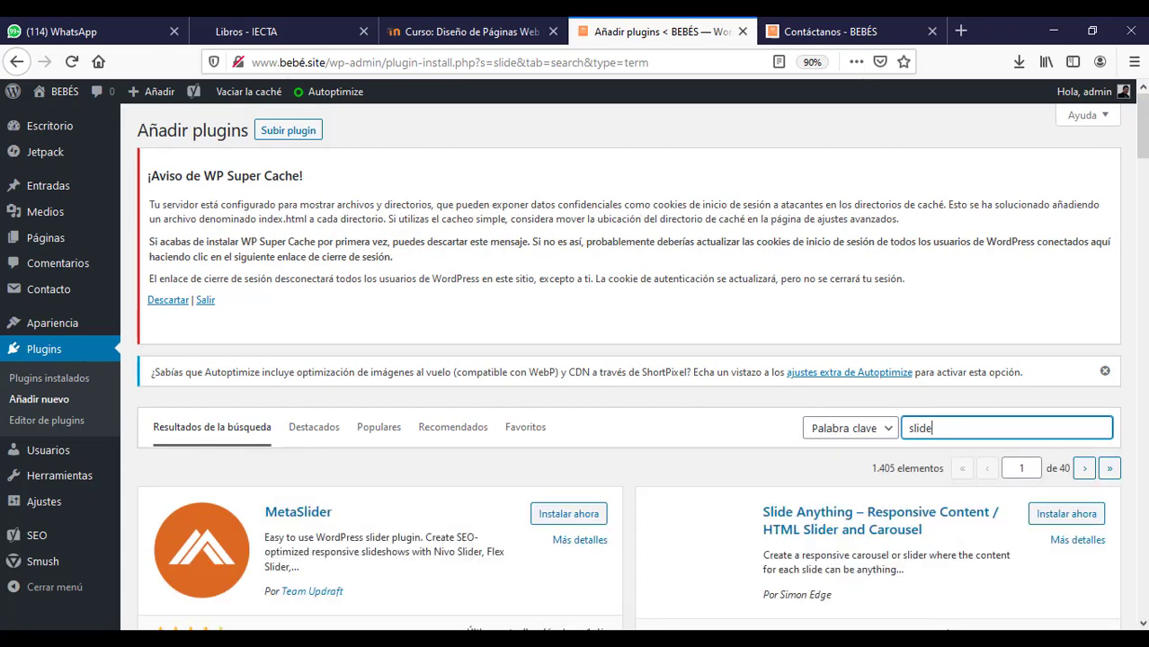
pyautogui.scroll(-5, 1141, 162)
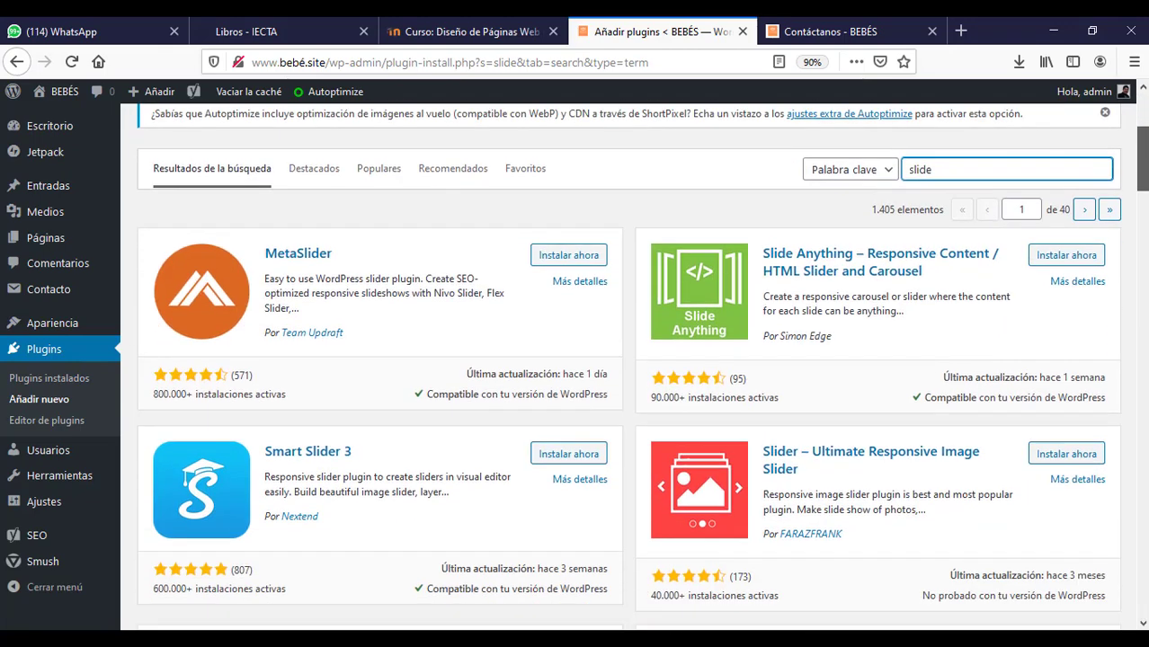
pyautogui.scroll(-1, 1144, 162)
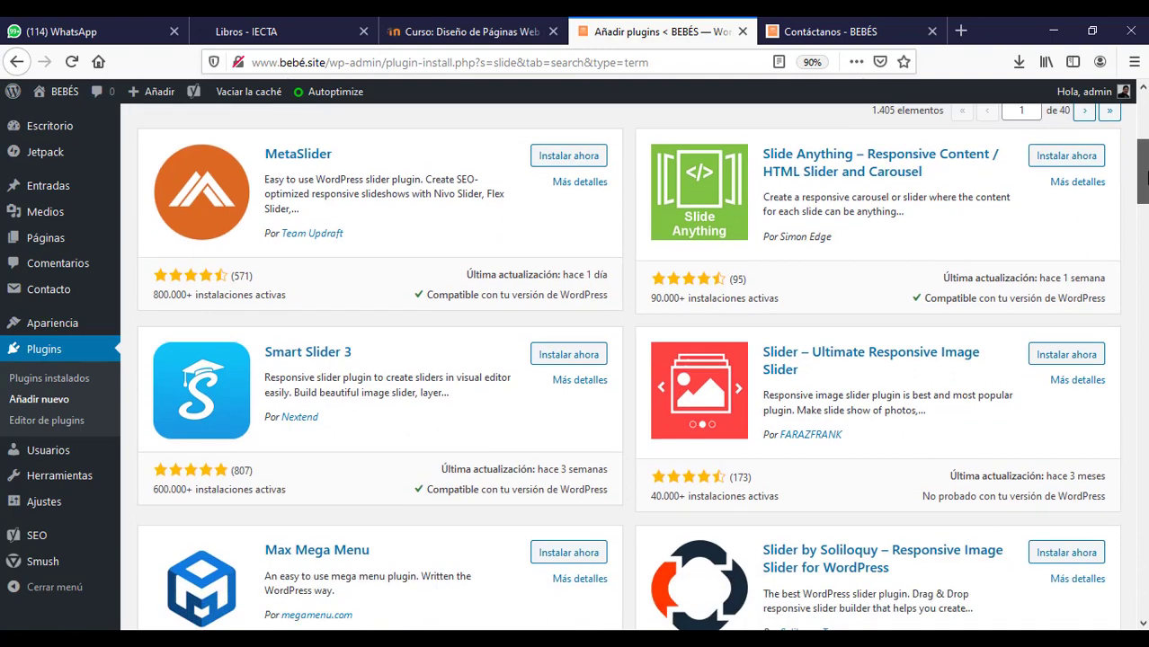
pyautogui.scroll(3, 1144, 175)
pyautogui.scroll(-5, 789, 324)
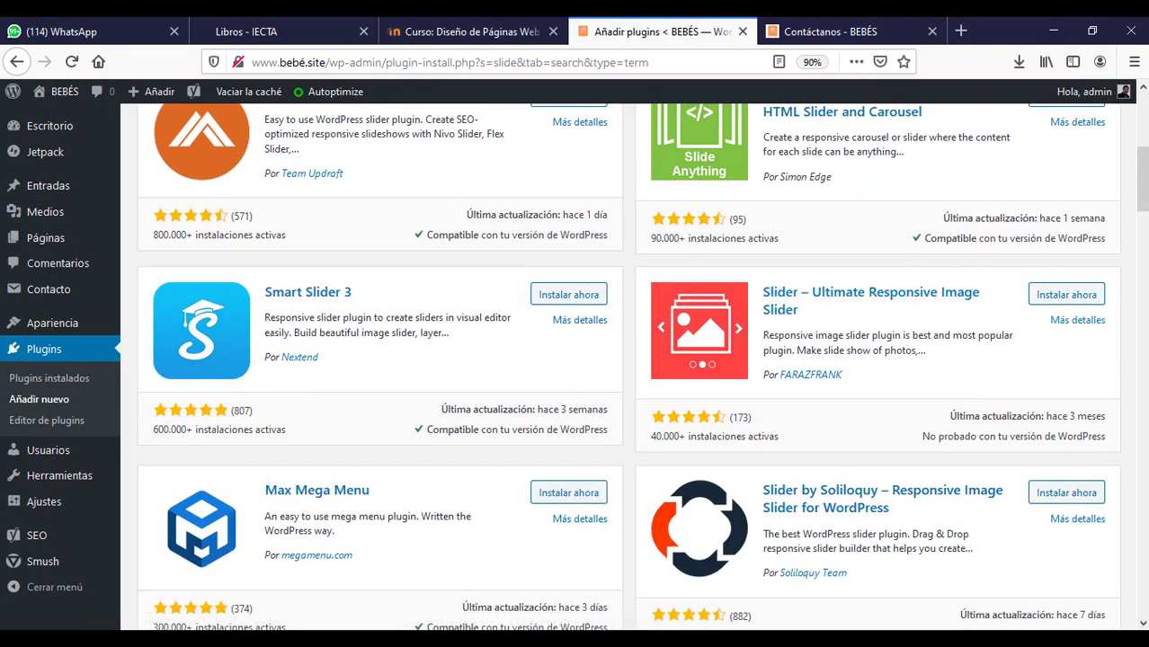
pyautogui.scroll(2, 1142, 175)
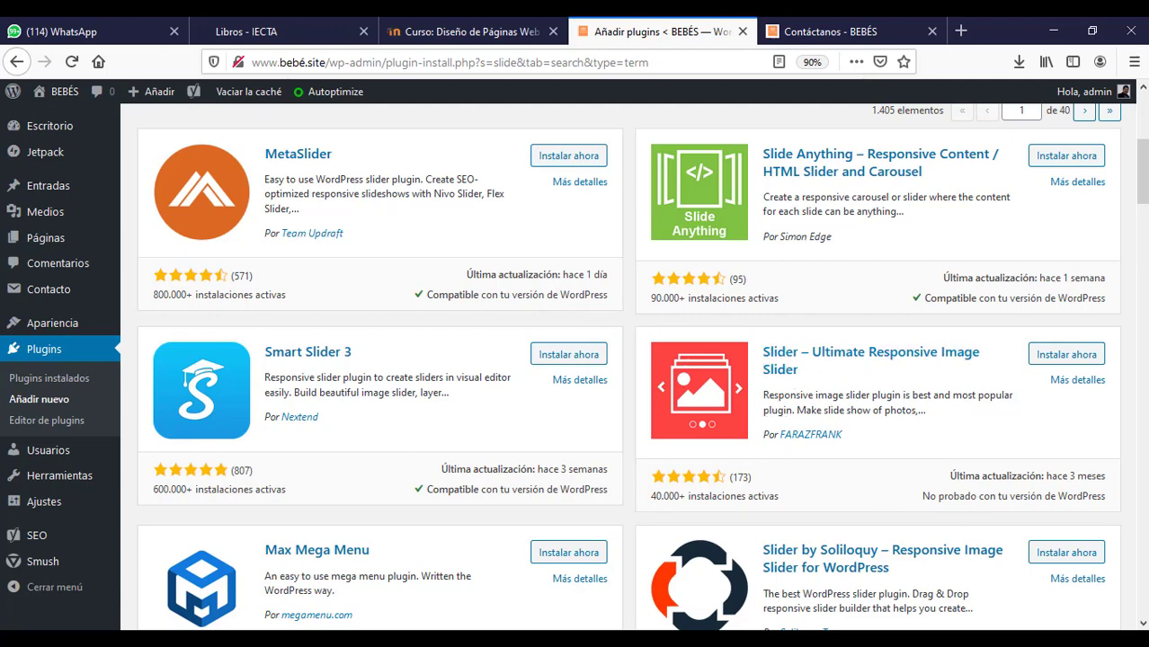
pyautogui.scroll(1, 1142, 207)
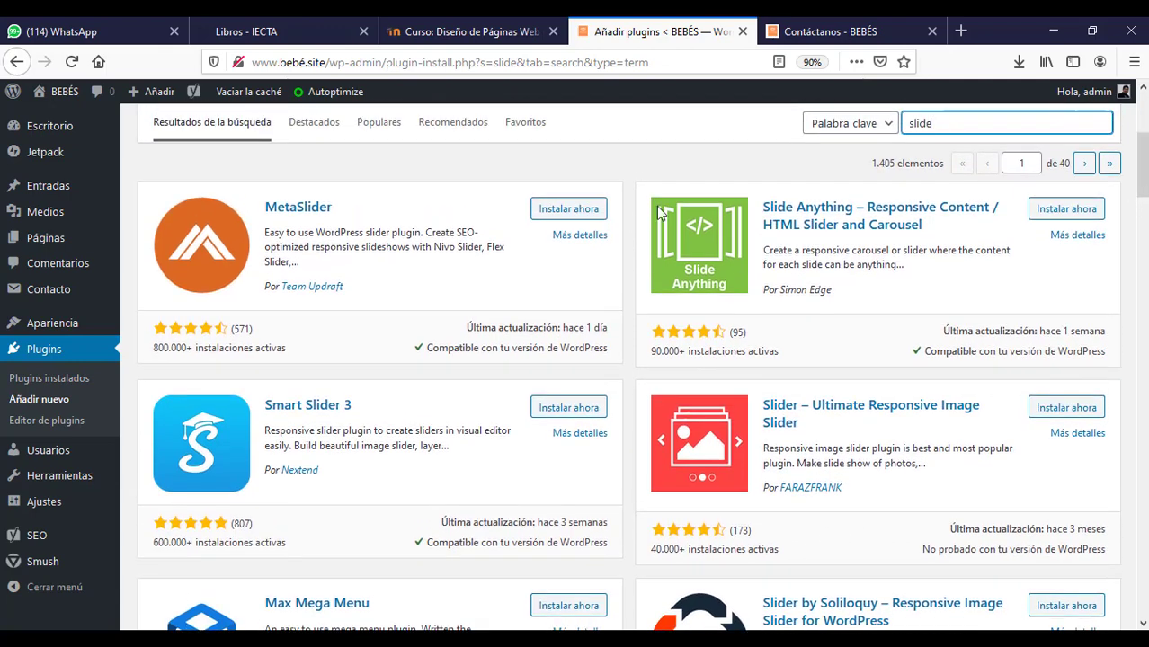
pyautogui.click(555, 208)
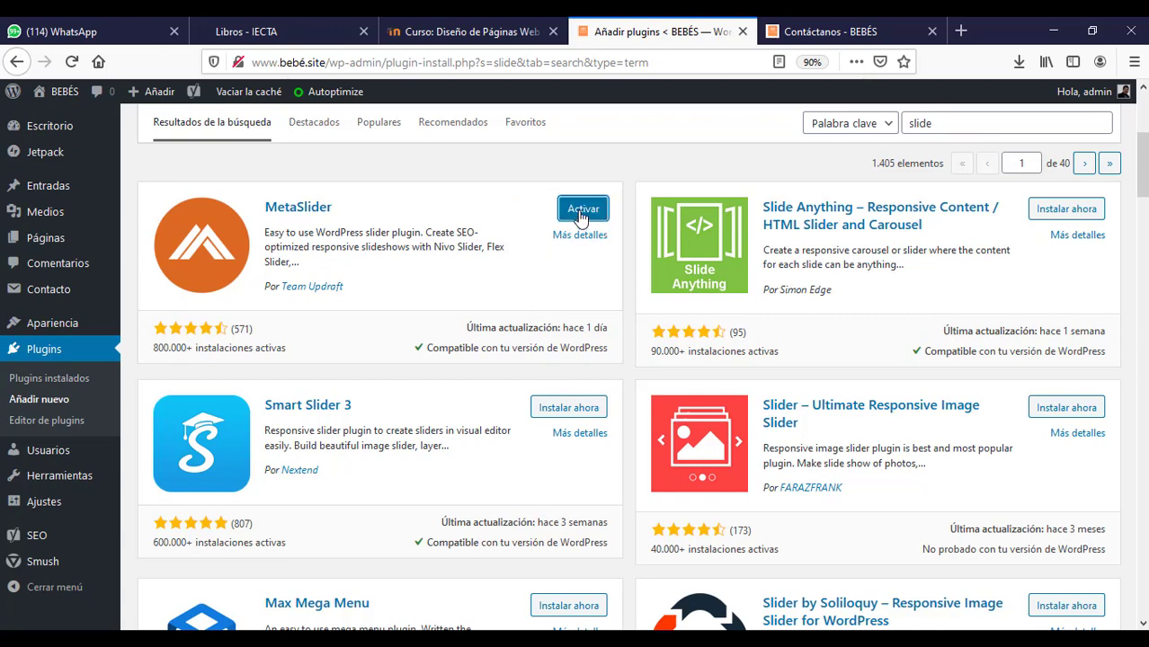
# - Activate the MetaSlider plugin, dismiss its what's-new notice, and go to the MetaSlider page
pyautogui.click(580, 212)
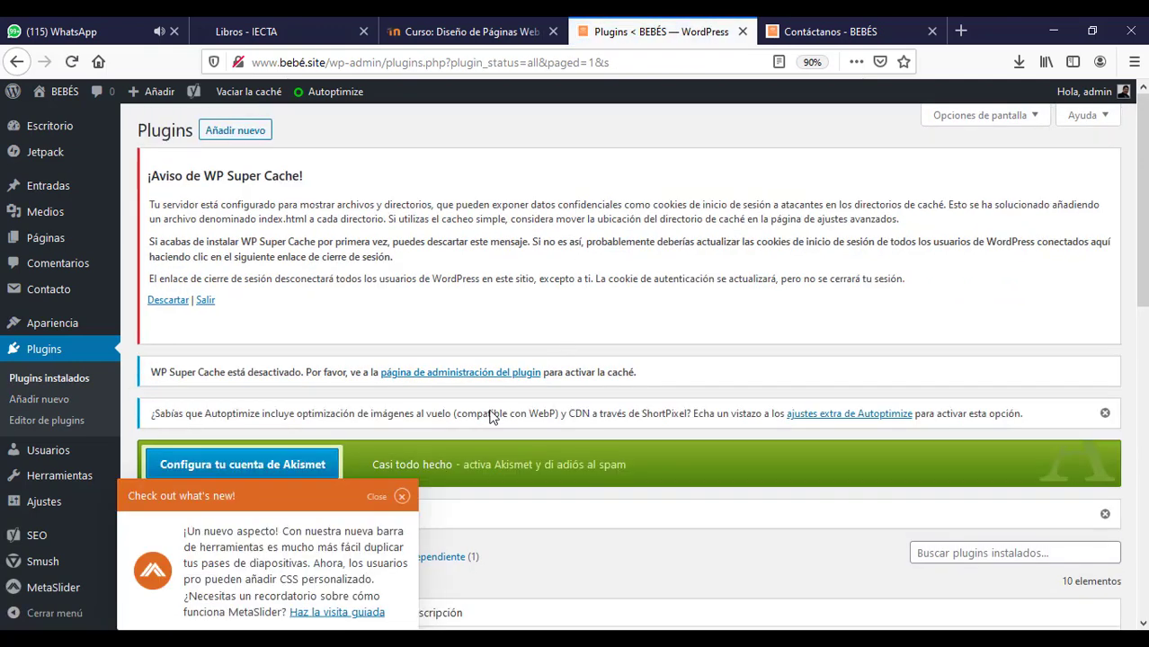
pyautogui.click(402, 496)
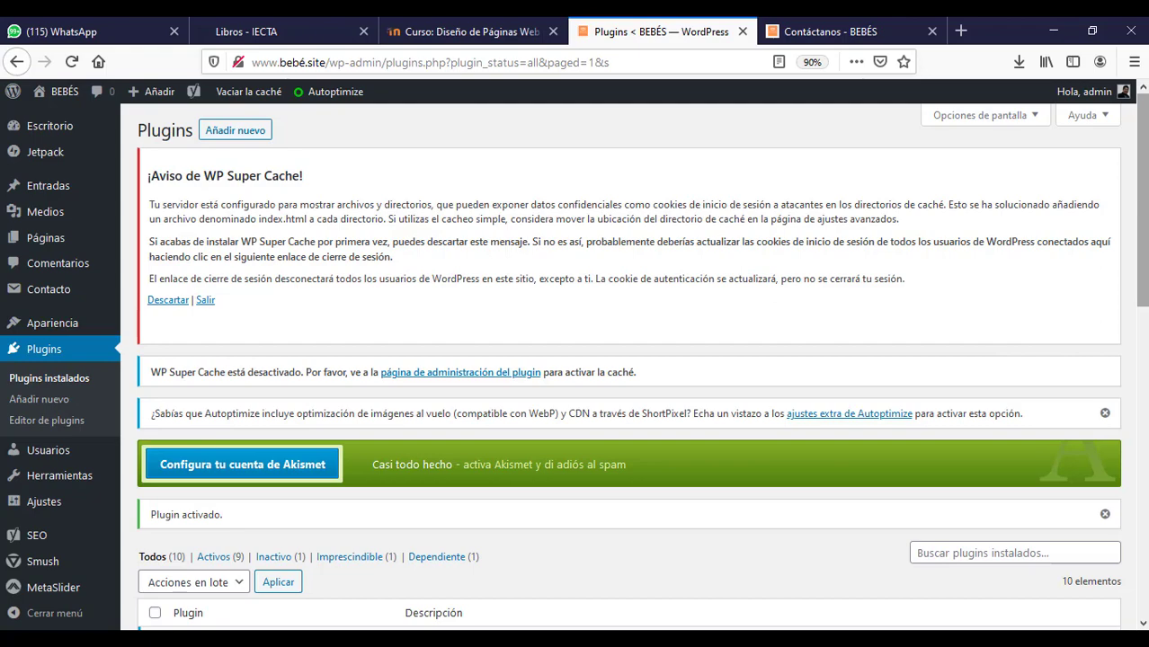
pyautogui.scroll(-3, 793, 232)
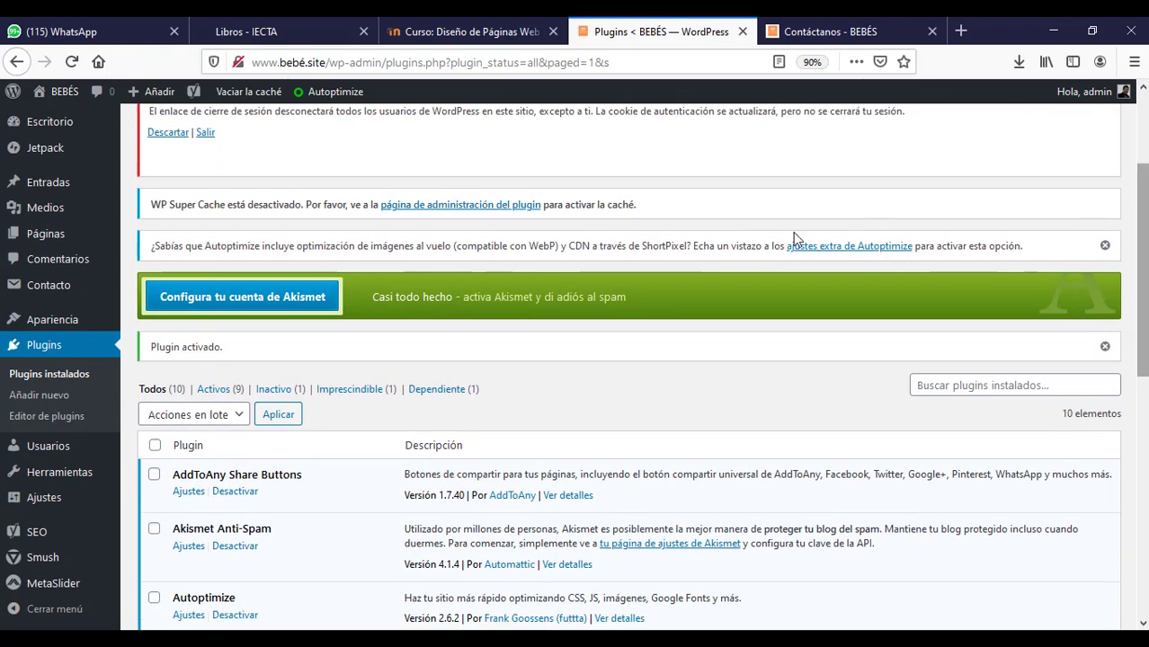
pyautogui.moveTo(59, 594)
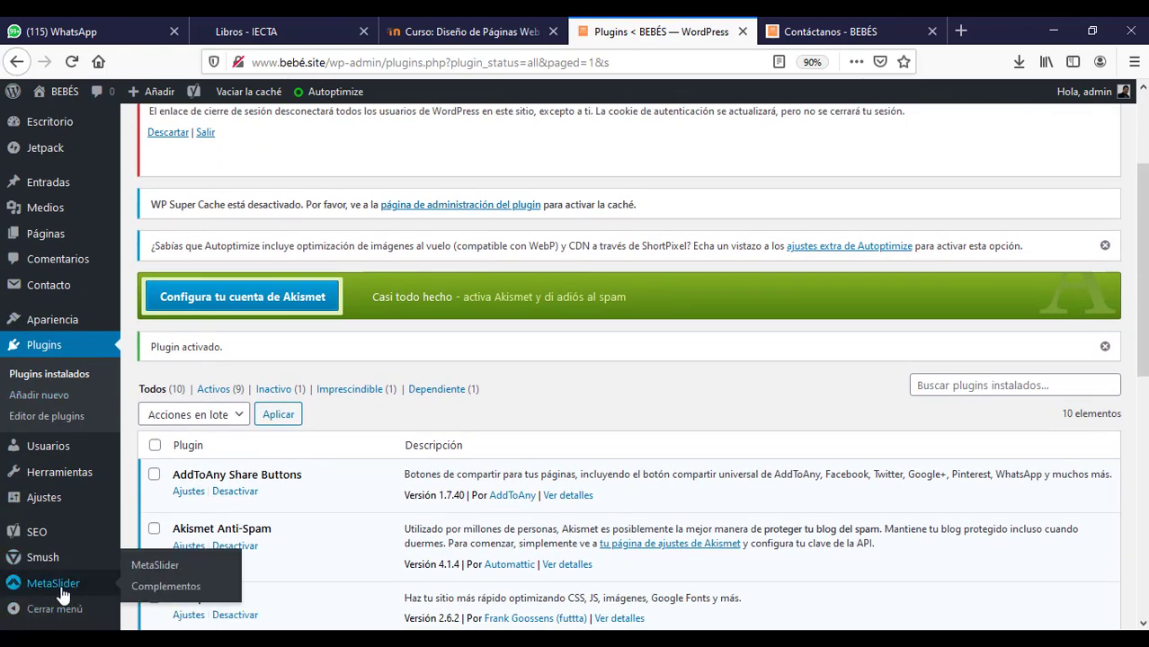
pyautogui.click(52, 591)
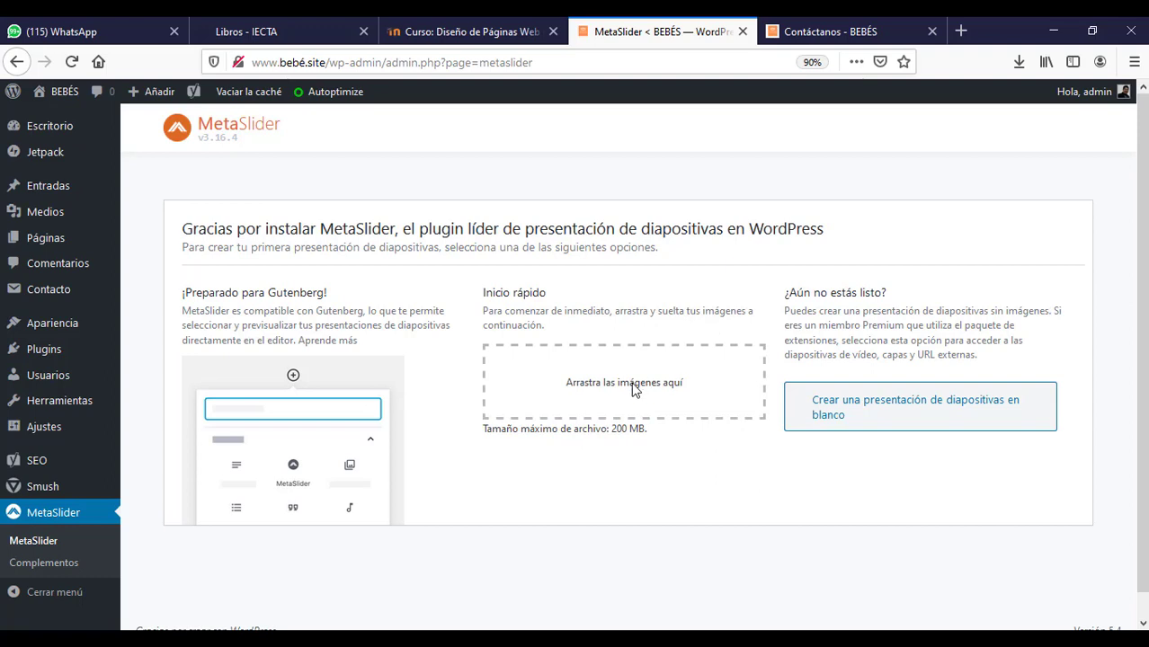
# - Create a new blank MetaSlider slideshow and dismiss the add-a-slide tip
pyautogui.moveTo(1142, 359)
pyautogui.mouseDown()
pyautogui.moveTo(1142, 386)
pyautogui.moveTo(1142, 360)
pyautogui.mouseUp()
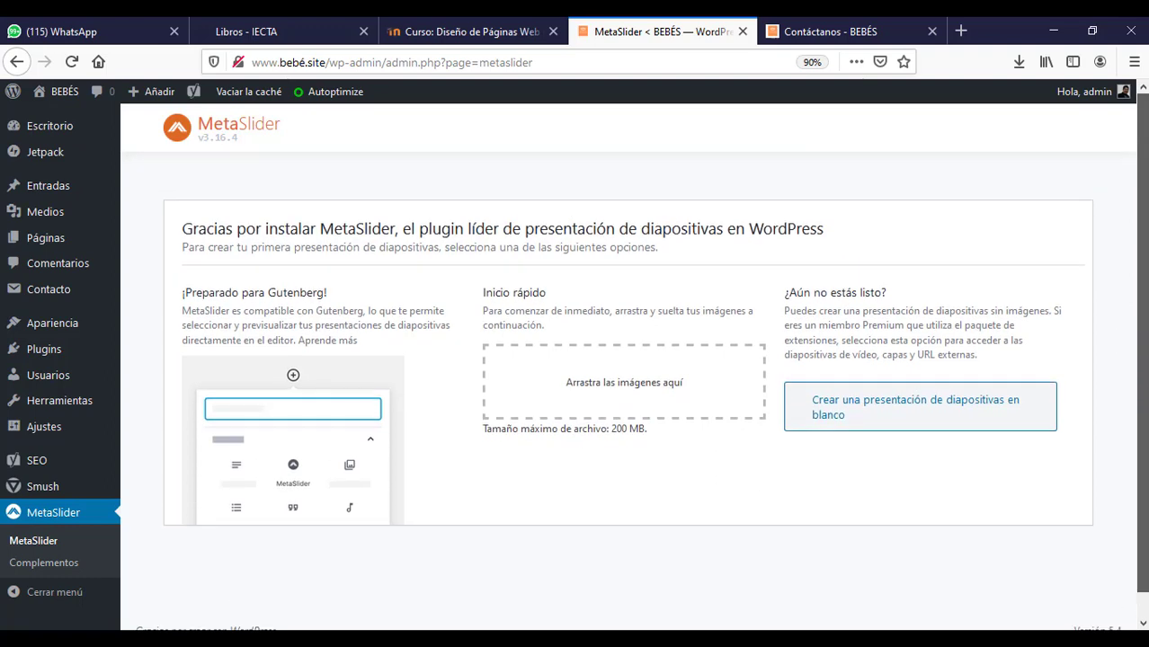
pyautogui.click(921, 407)
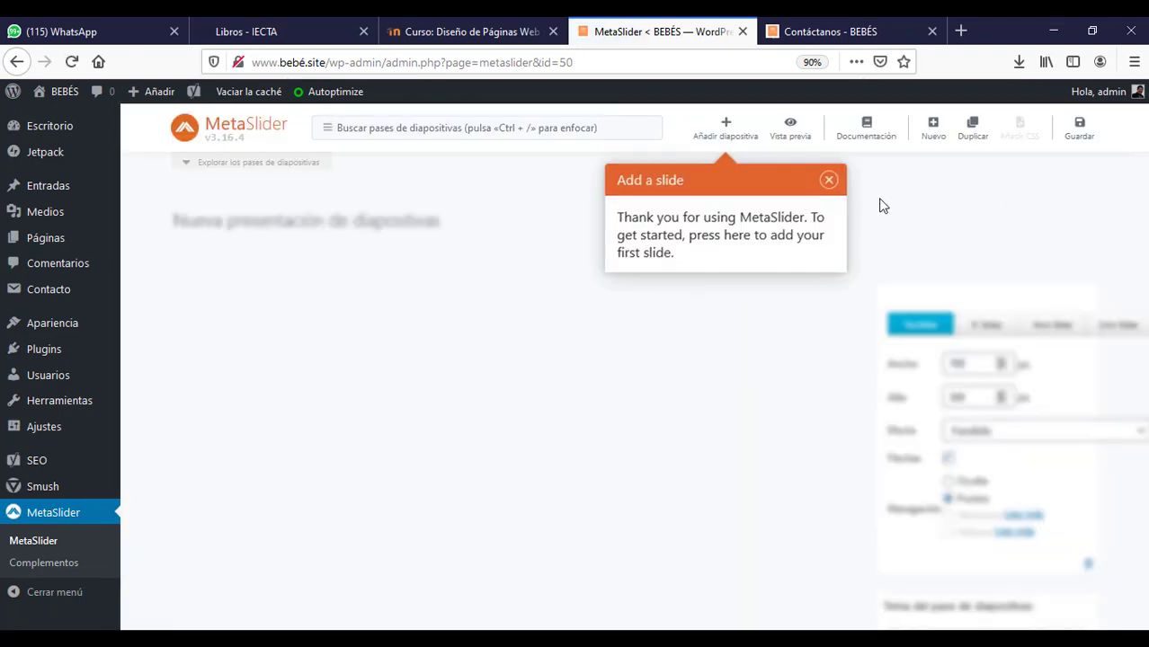
pyautogui.click(828, 186)
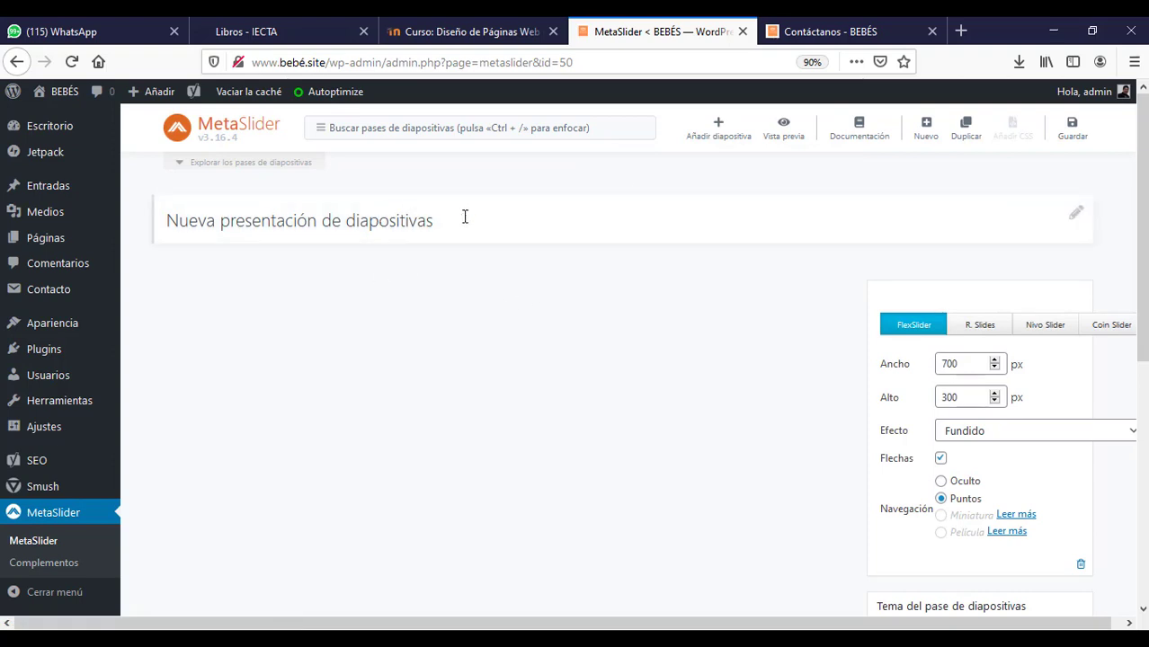
# - Rename the slideshow title to 'Fotos' and confirm it
pyautogui.moveTo(469, 218); pyautogui.dragTo(163, 218)
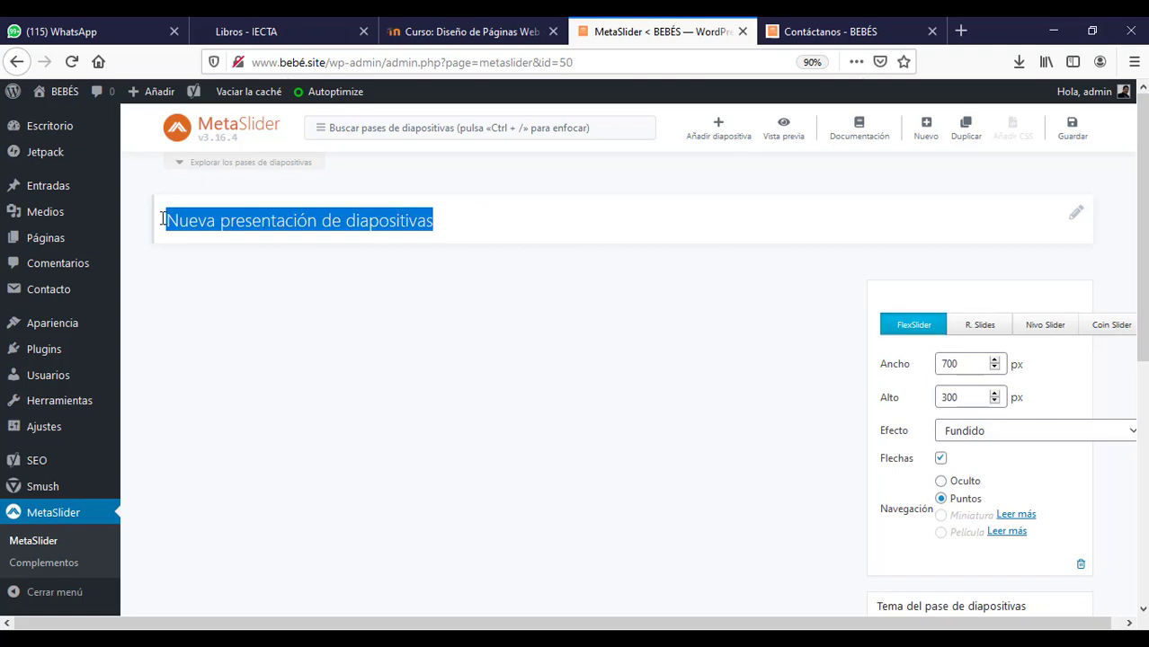
pyautogui.write('Fotos')
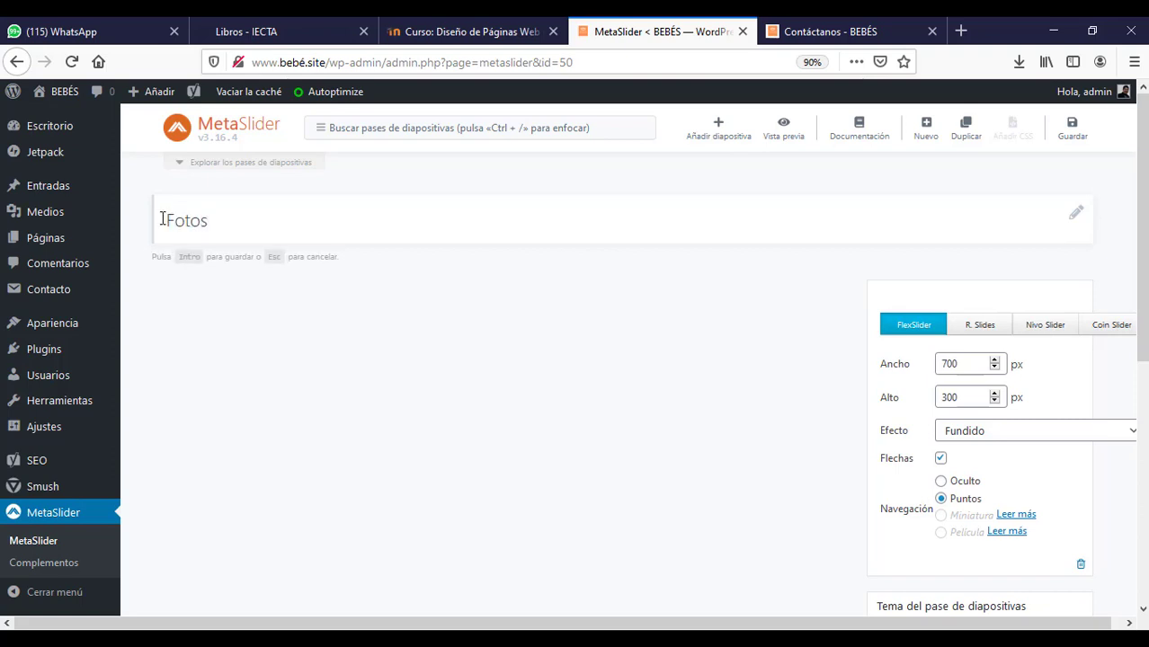
pyautogui.click(469, 285)
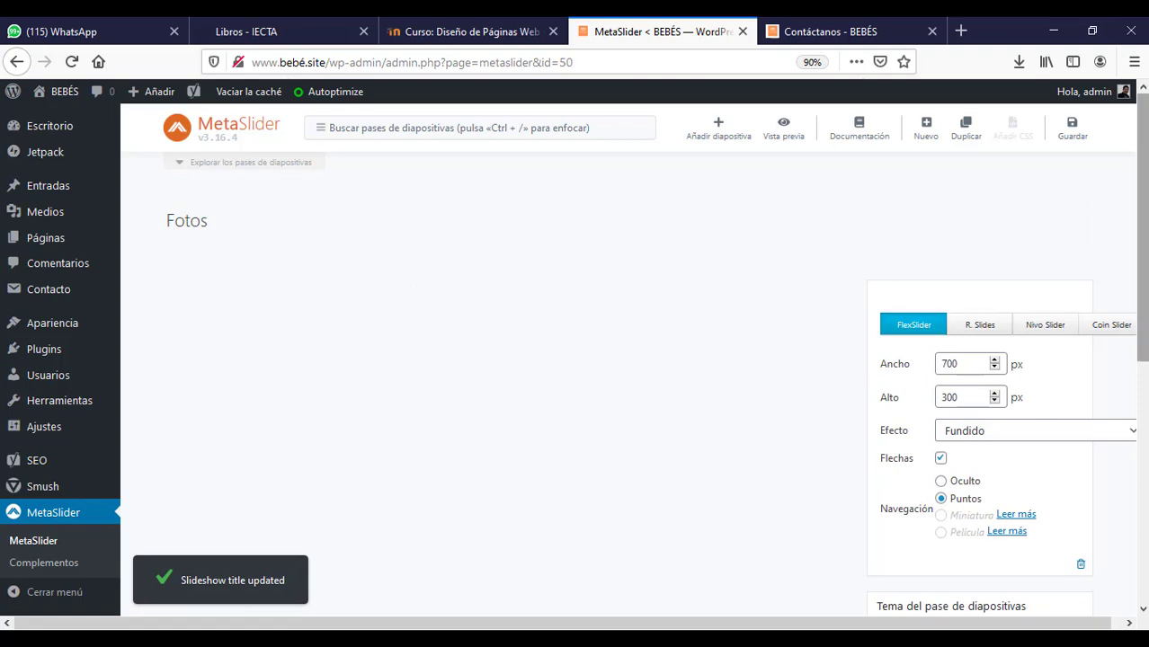
# - Add the Investigación image and the horse photo from the media library as slides
pyautogui.click(733, 132)
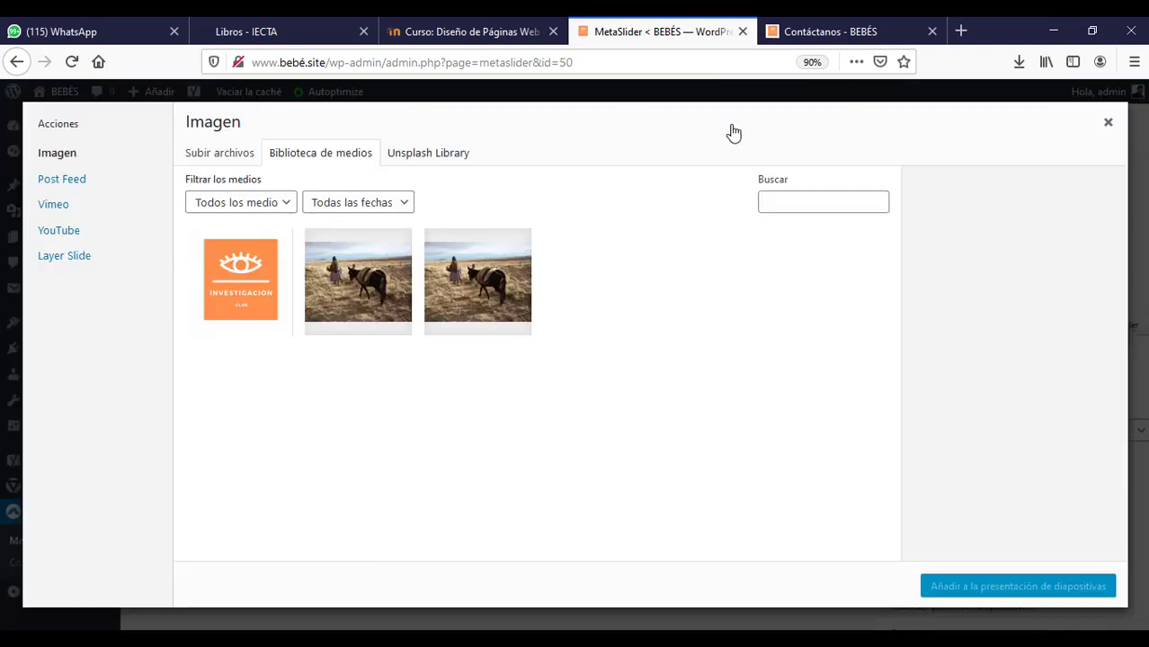
pyautogui.click(385, 286)
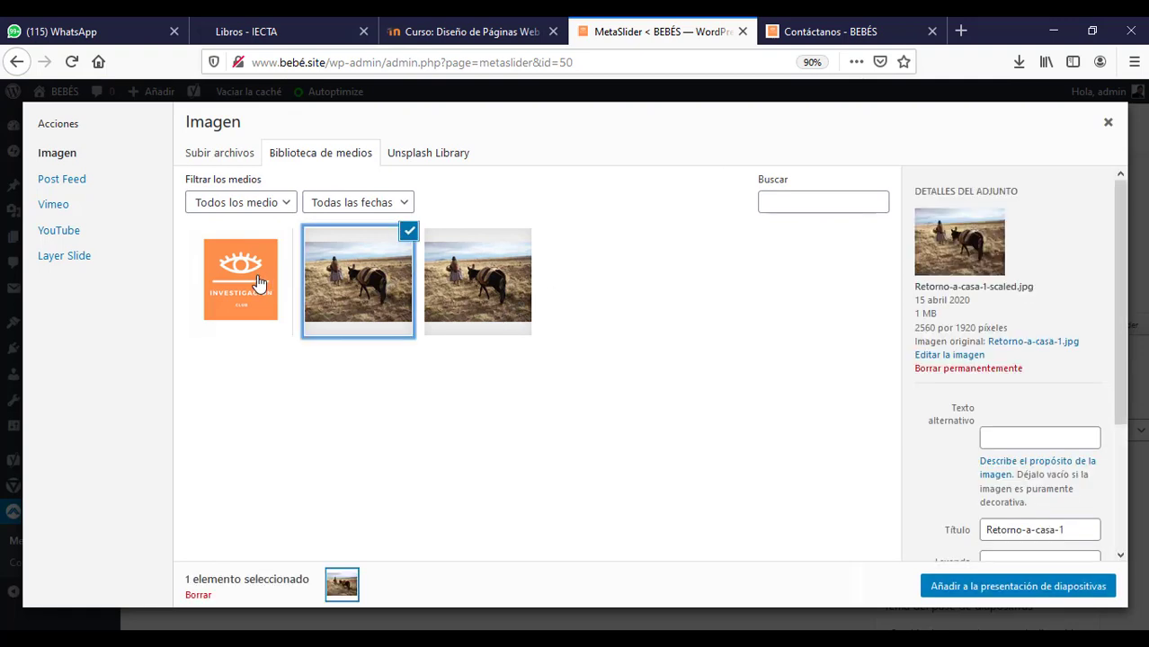
pyautogui.click(259, 284)
pyautogui.keyDown('ctrl'); pyautogui.click(378, 272); pyautogui.keyUp('ctrl')
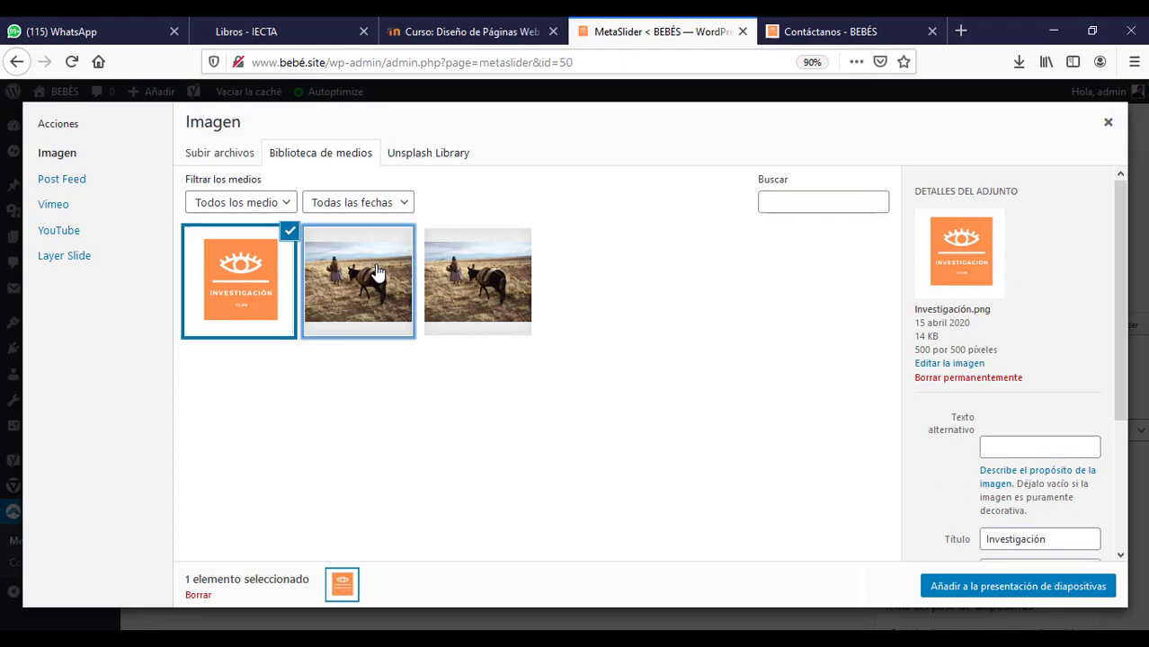
pyautogui.click(998, 586)
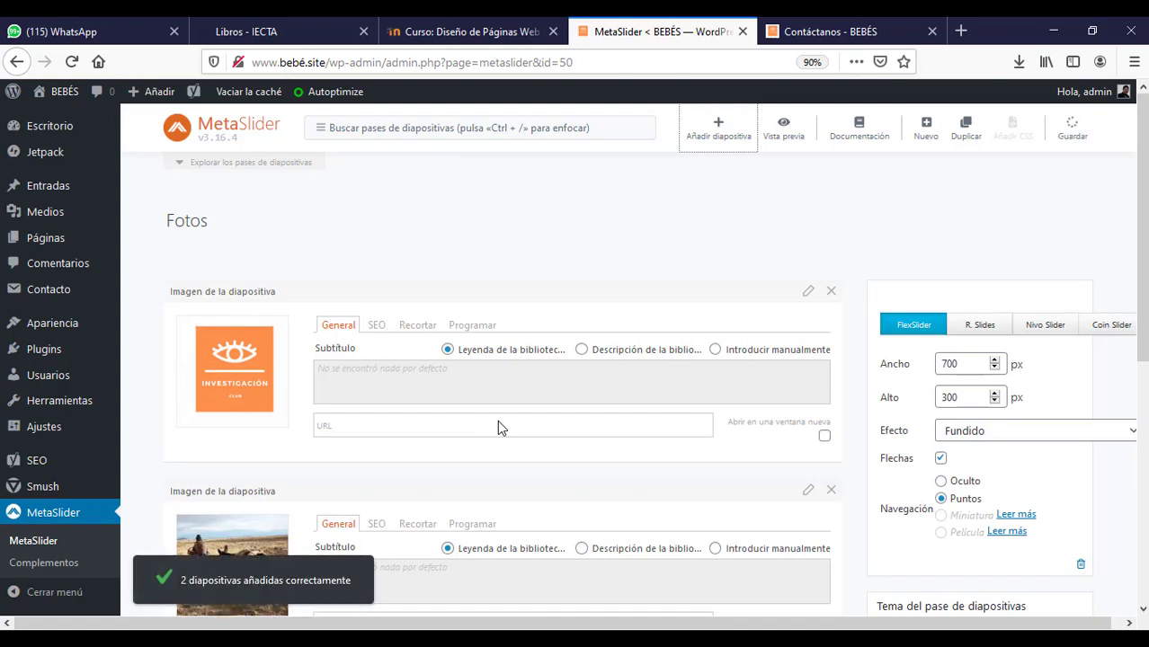
# - Copy the Fotos slideshow's shortcode and save the slideshow
pyautogui.scroll(-3, 497, 420)
pyautogui.scroll(-4, 1137, 575)
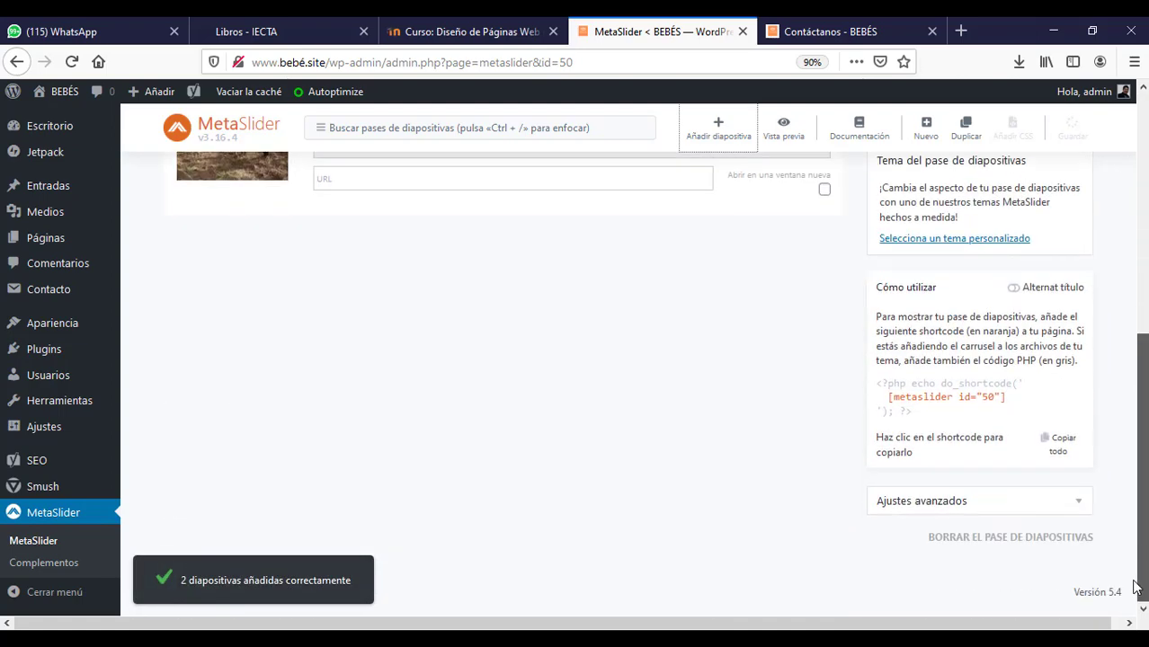
pyautogui.scroll(3, 1137, 576)
pyautogui.moveTo(1143, 443); pyautogui.dragTo(1143, 584)
pyautogui.moveTo(1019, 407); pyautogui.dragTo(889, 404)
pyautogui.hotkey('ctrl', 'c')
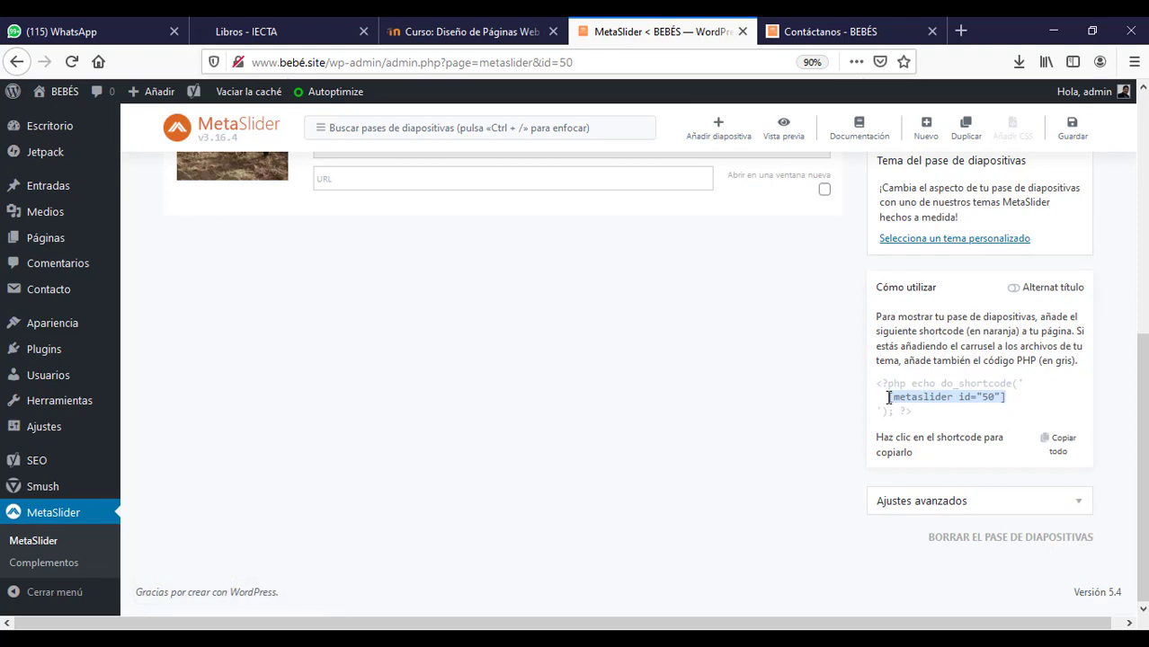
pyautogui.moveTo(1143, 440); pyautogui.dragTo(1143, 202)
pyautogui.click(1072, 130)
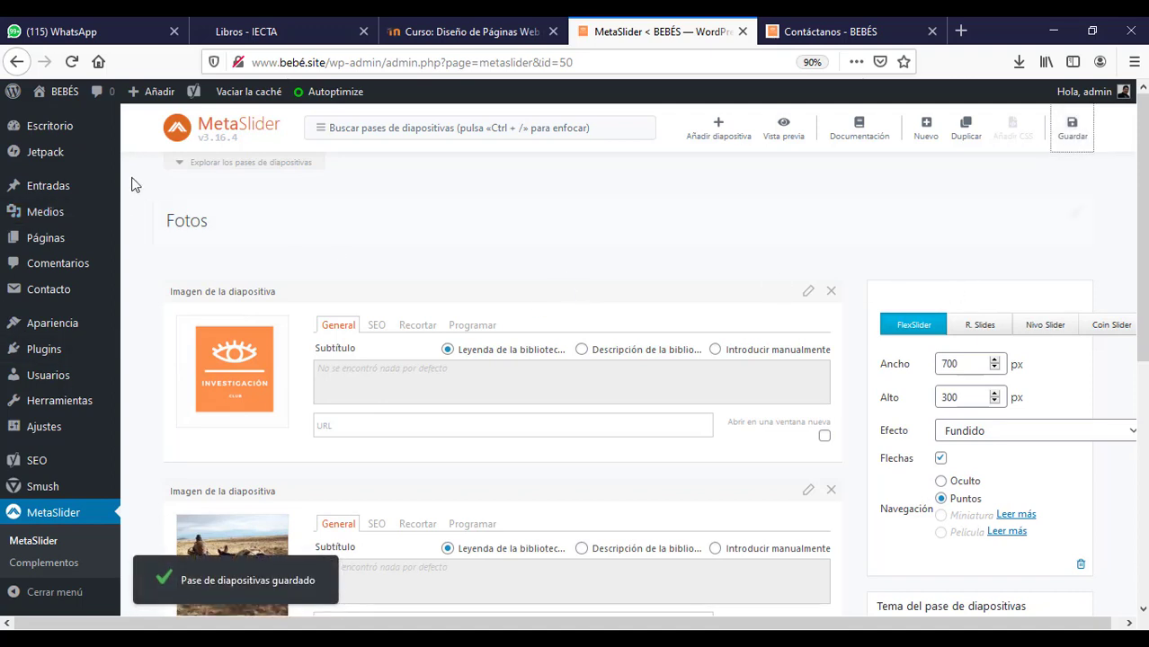
# - Open Páginas to list the site's eight pages, including Inicio and Nosotros
pyautogui.click(46, 242)
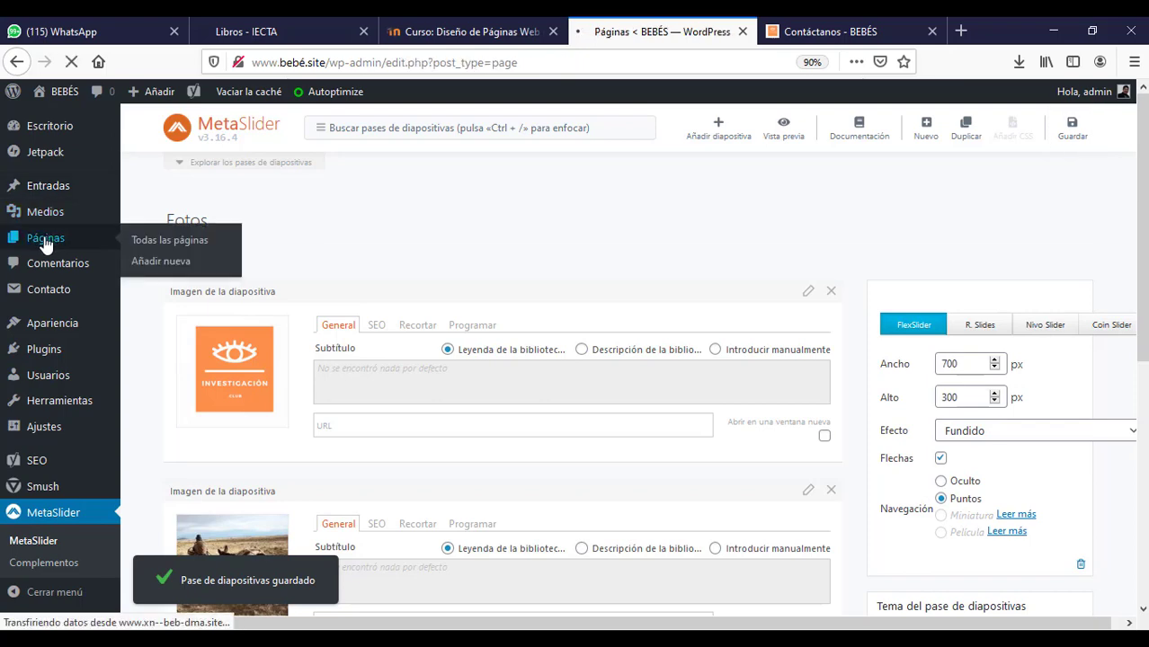
pyautogui.scroll(-5, 1131, 474)
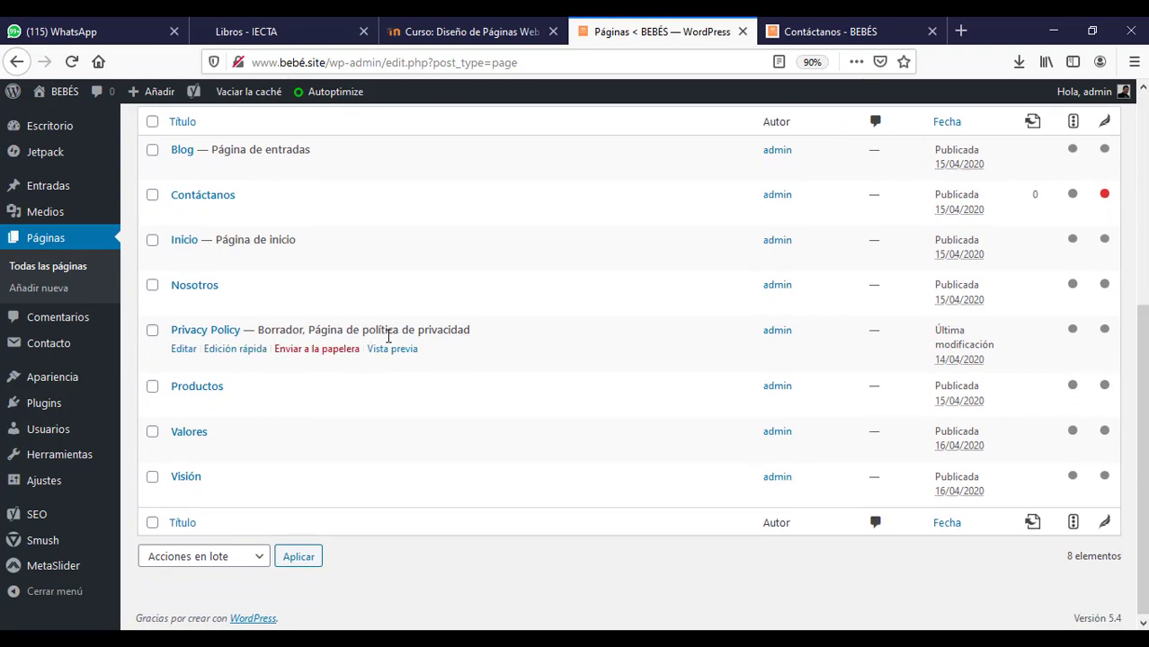
# - On Nosotros, add a centered [metaslider id="50"] paragraph below the text and update the page
pyautogui.click(174, 305)
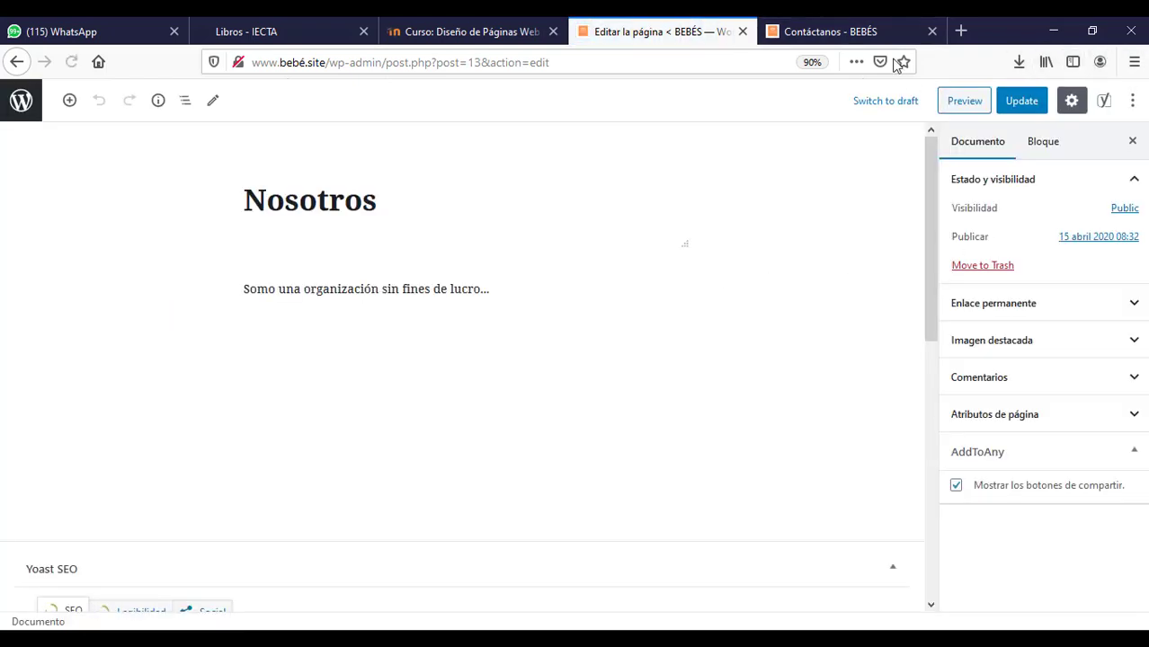
pyautogui.click(507, 275)
pyautogui.press('Return')
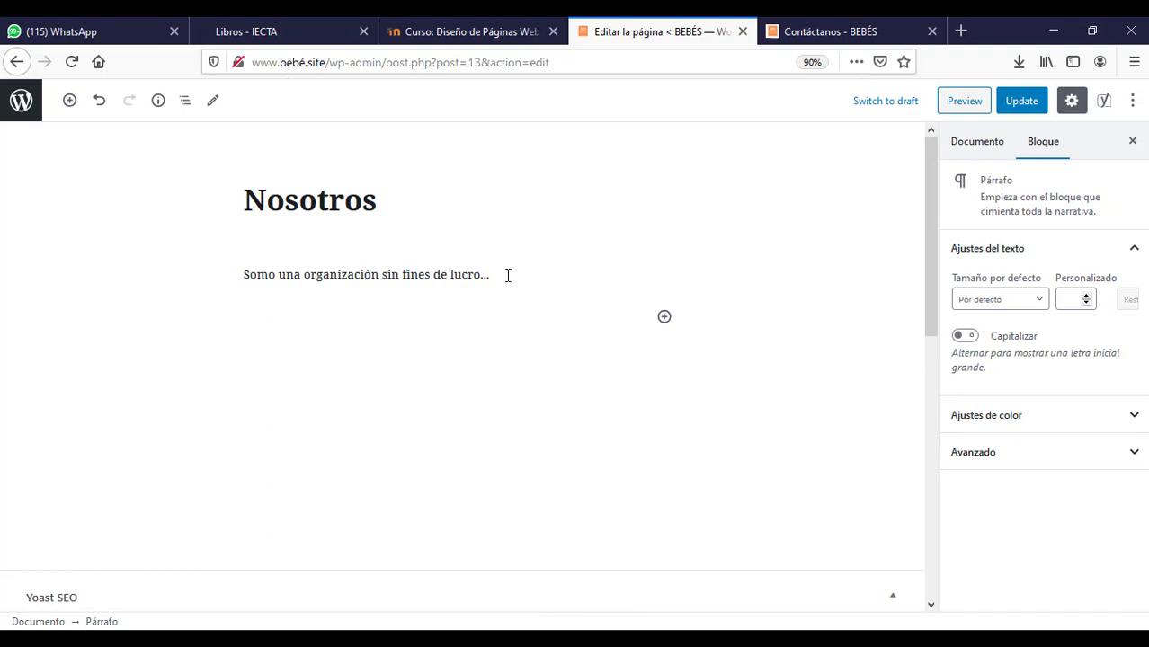
pyautogui.hotkey('ctrl', 'v')
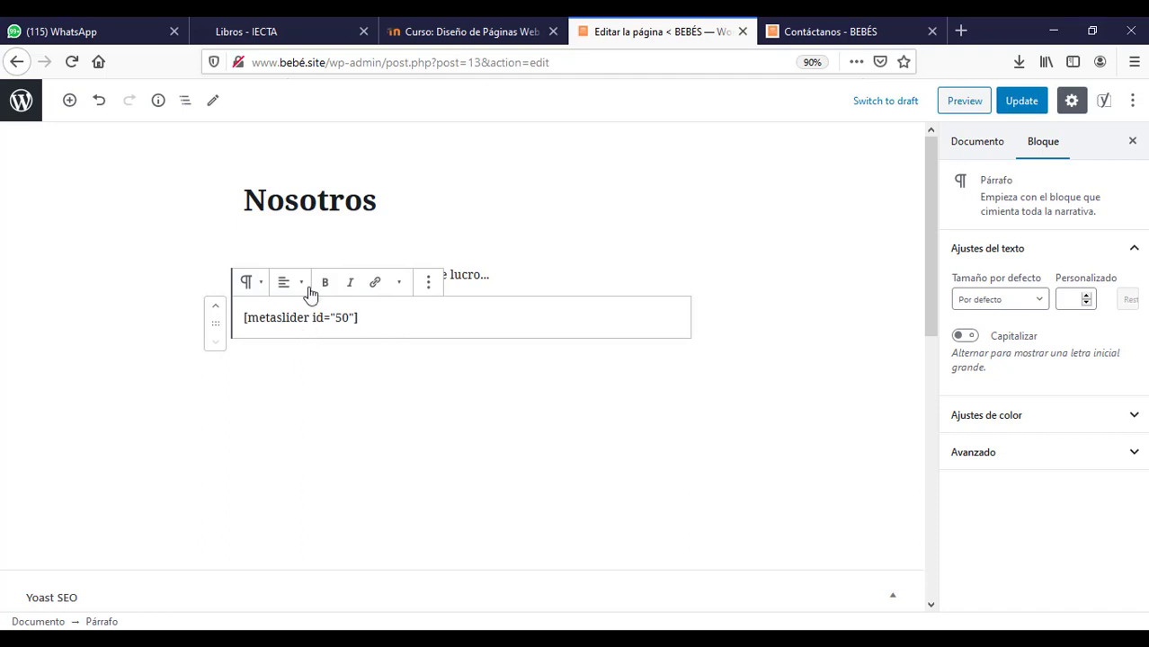
pyautogui.click(301, 284)
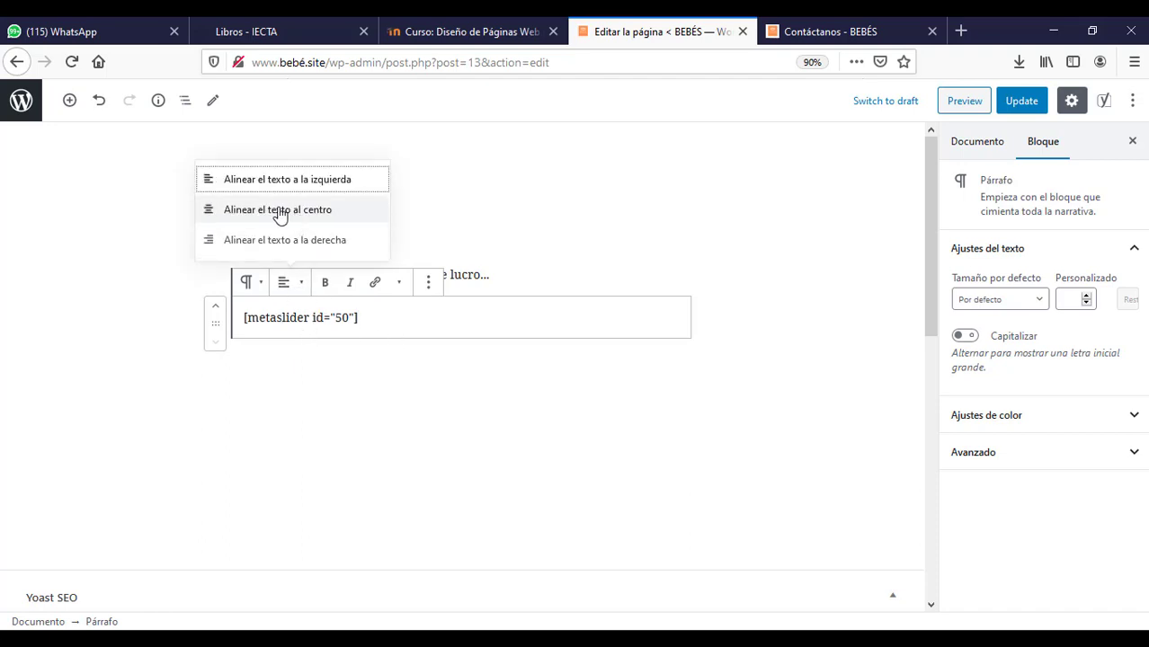
pyautogui.click(279, 212)
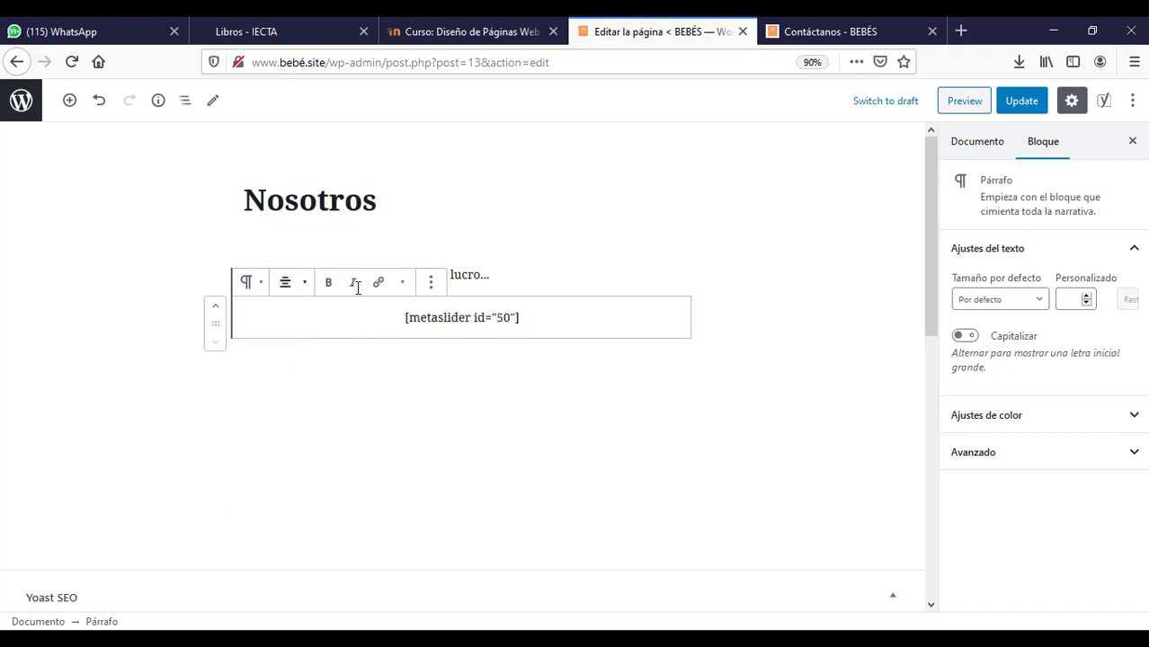
pyautogui.click(1023, 106)
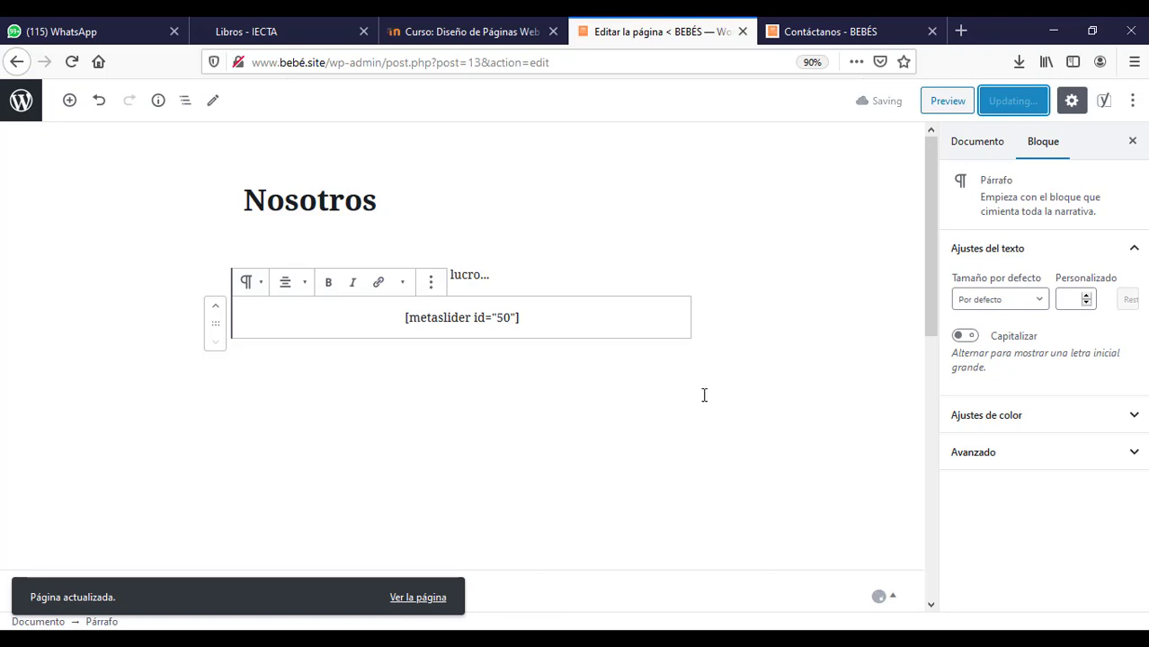
pyautogui.click(849, 34)
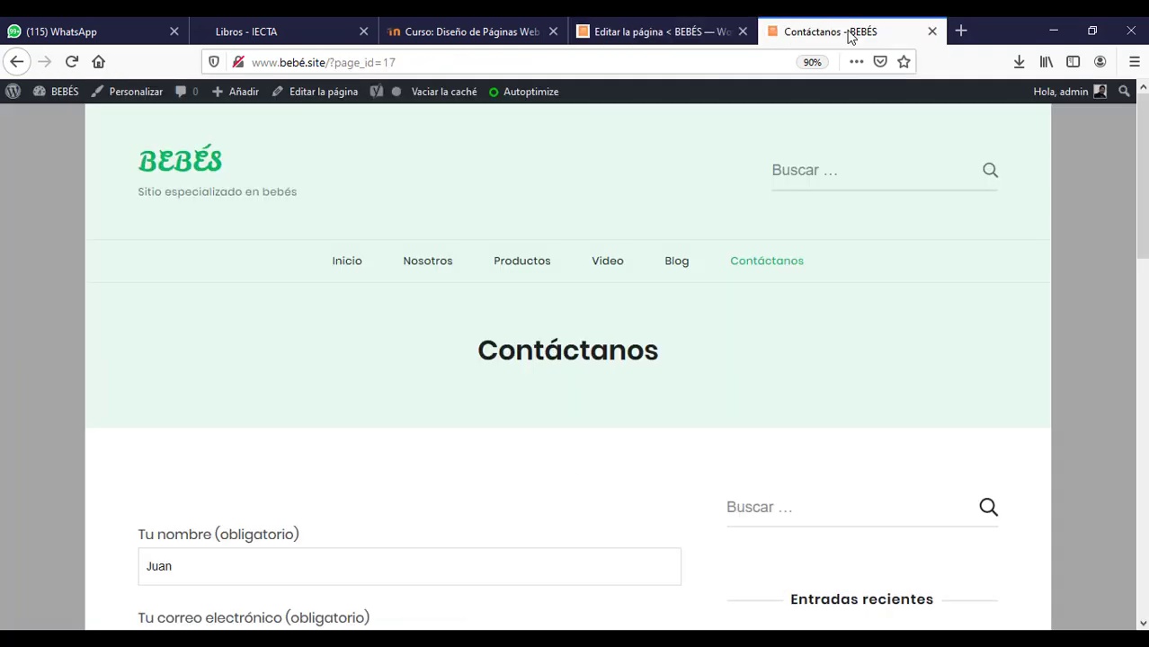
# - Confirm the live Nosotros page cycles the Fotos slideshow, then return to its editor
pyautogui.moveTo(439, 265)
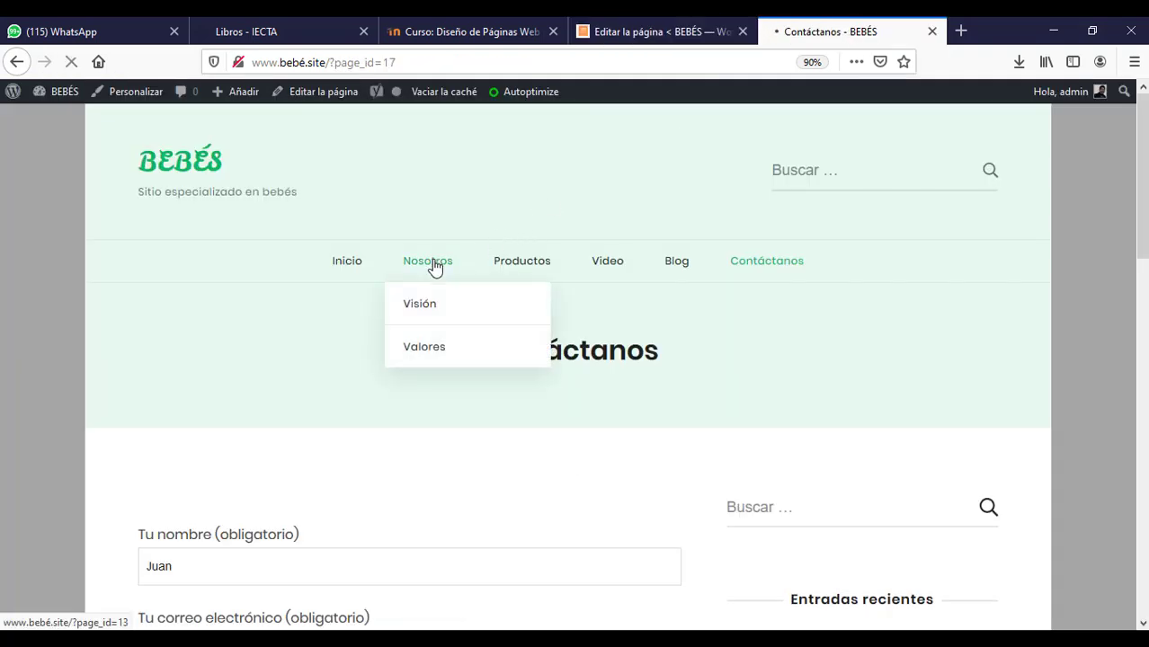
pyautogui.click(435, 264)
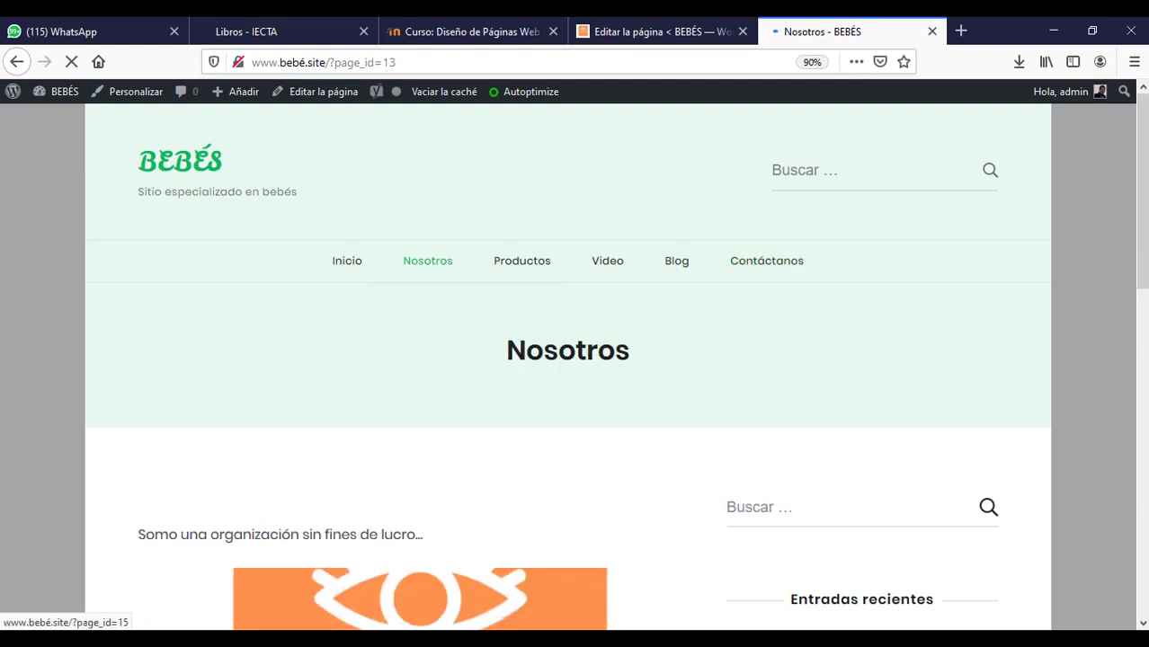
pyautogui.scroll(-3, 832, 410)
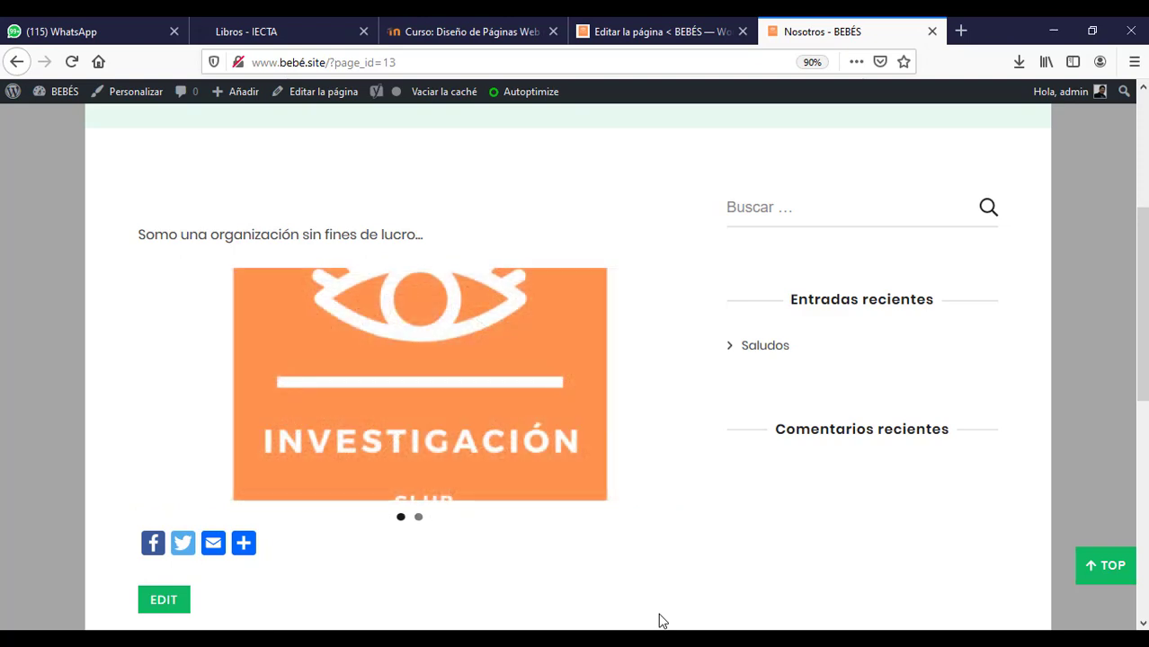
pyautogui.click(640, 26)
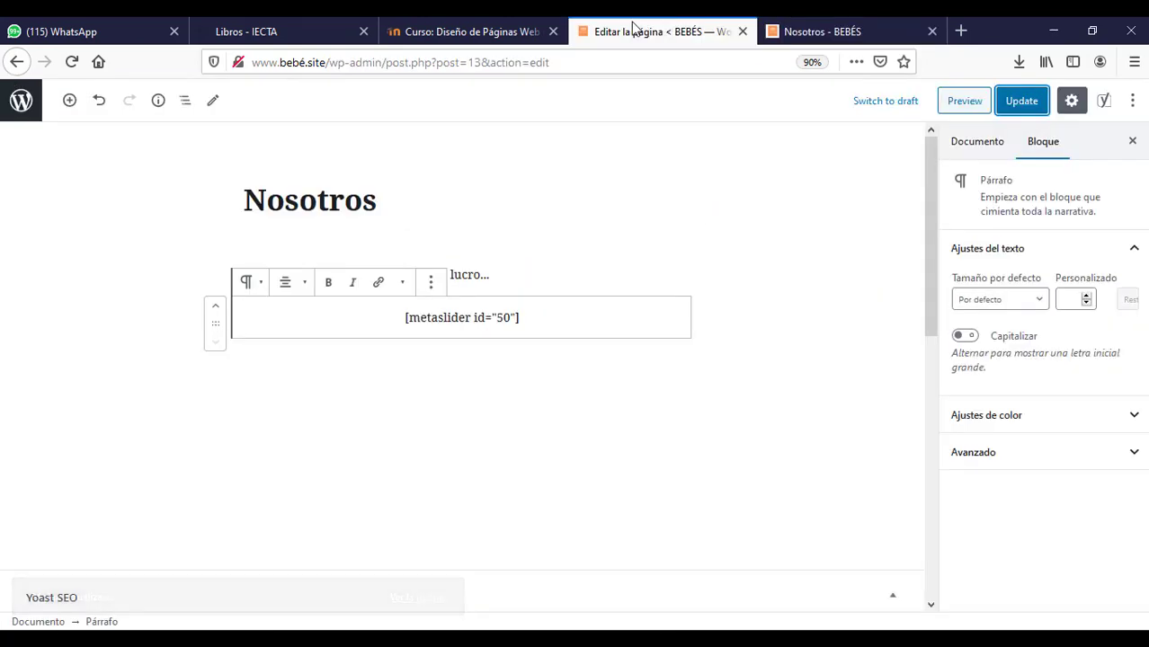
pyautogui.click(13, 112)
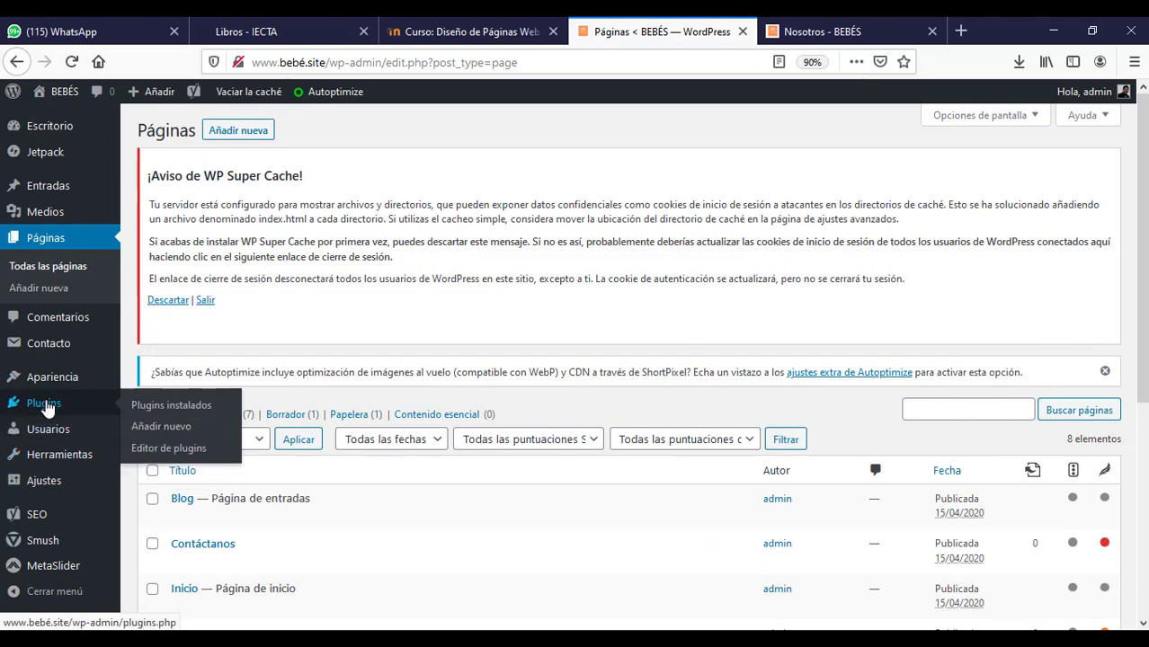
pyautogui.click(48, 407)
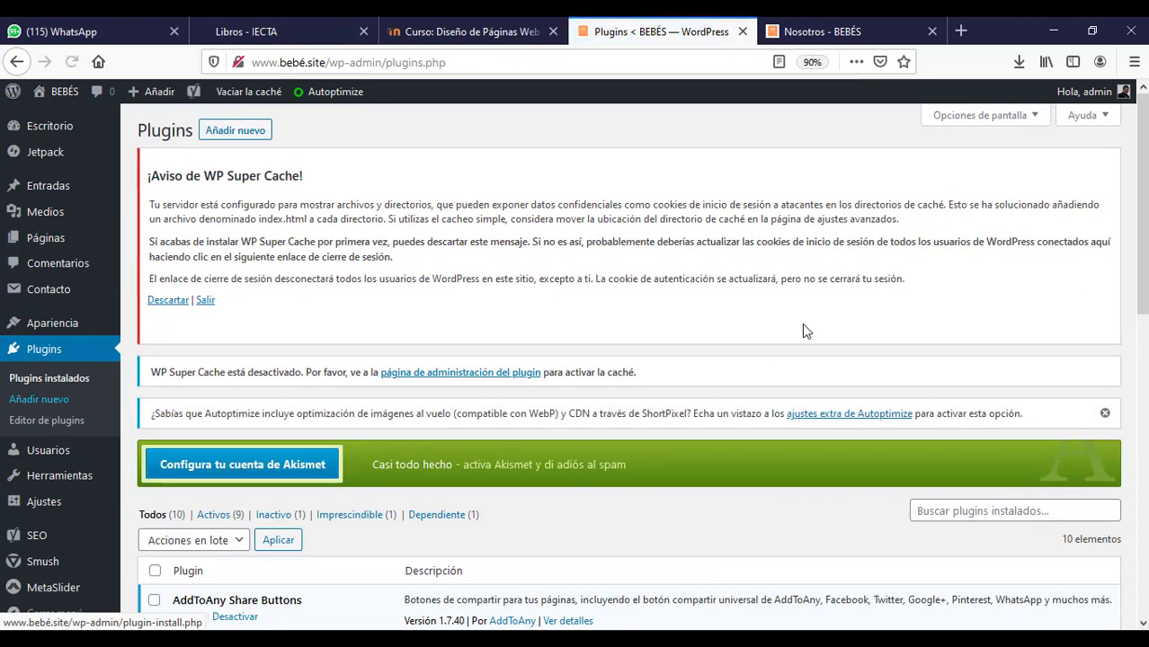
pyautogui.click(222, 133)
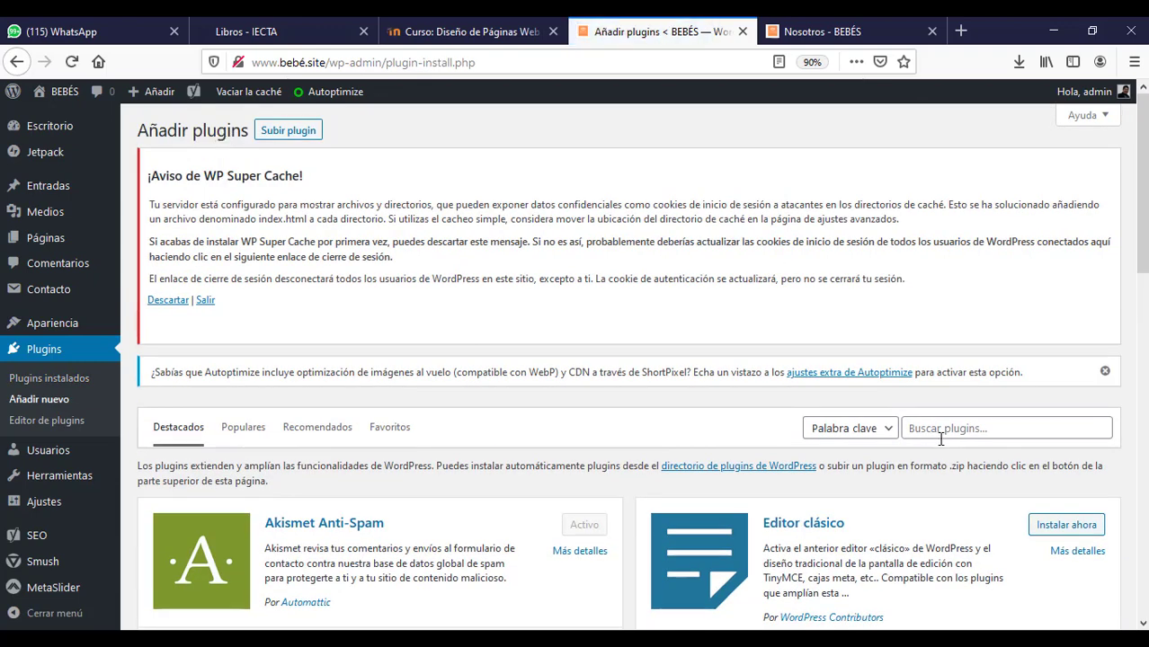
pyautogui.click(940, 438)
pyautogui.write('you')
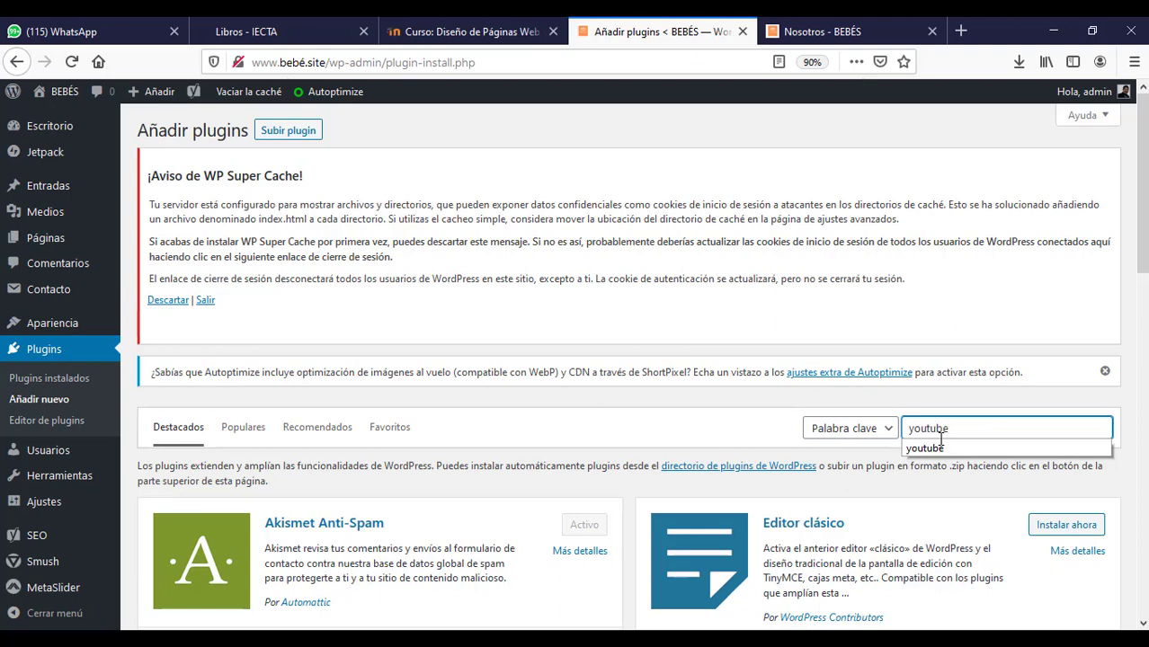
pyautogui.write('tube')
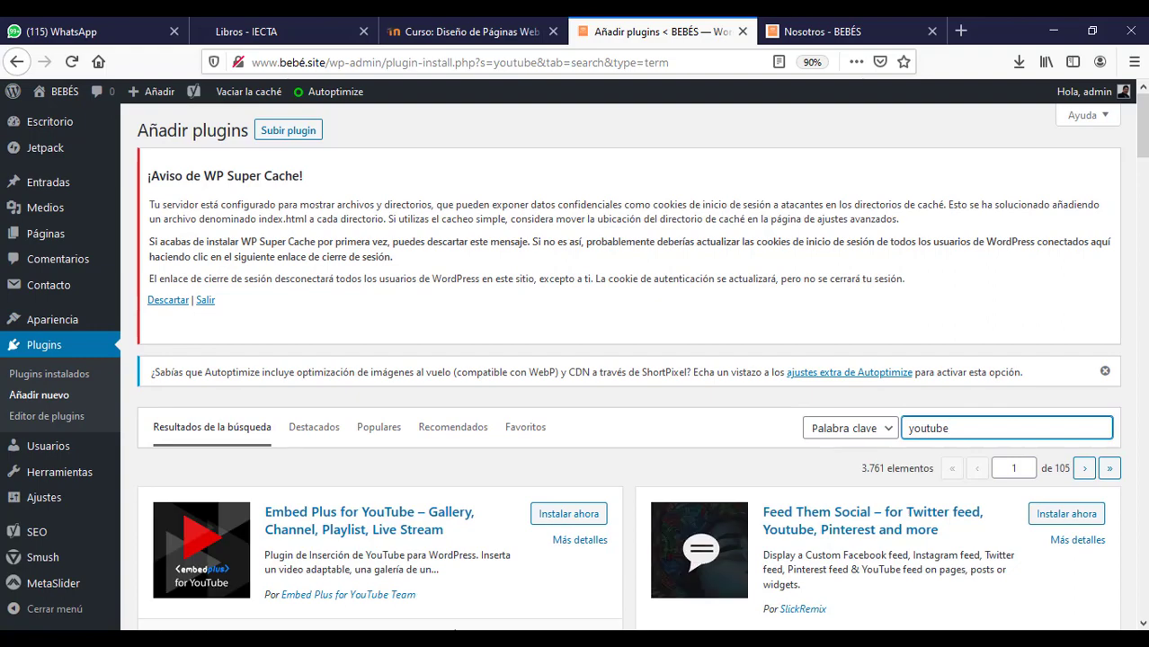
pyautogui.moveTo(1144, 134); pyautogui.dragTo(1144, 157)
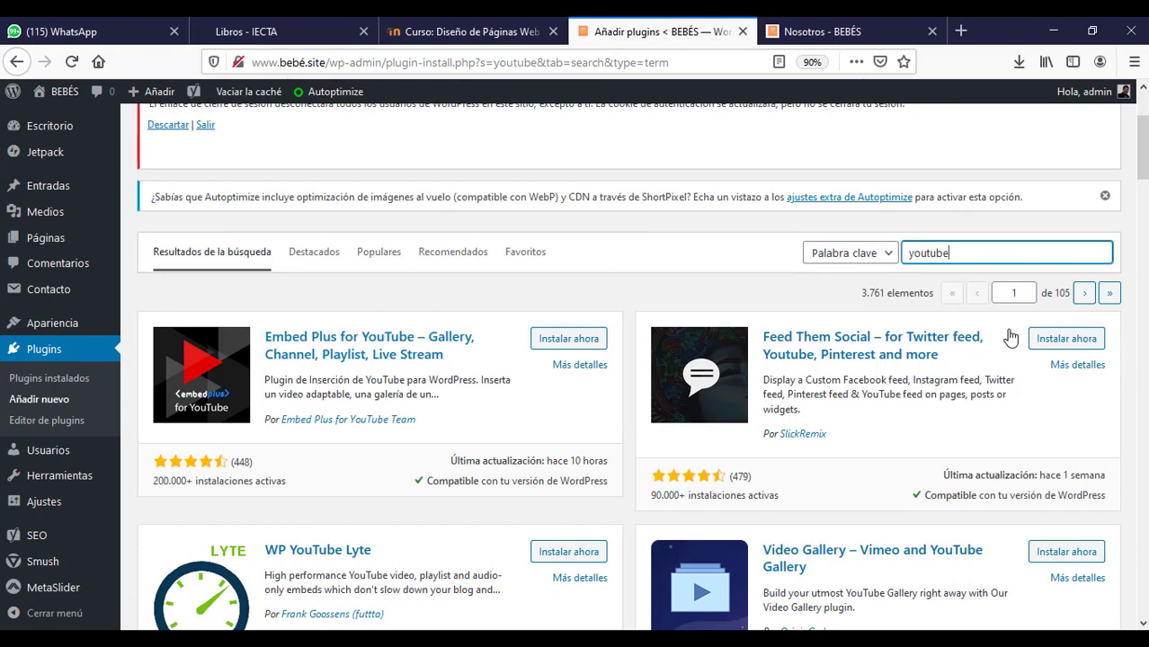
pyautogui.scroll(-5, 629, 360)
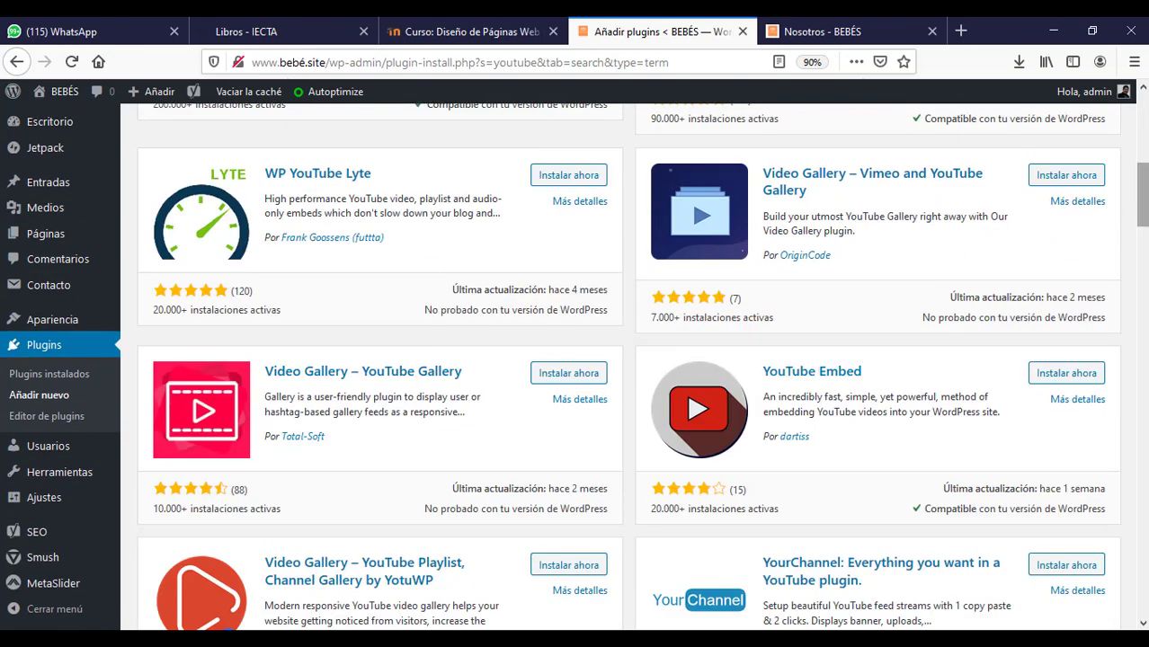
pyautogui.scroll(5, 1142, 194)
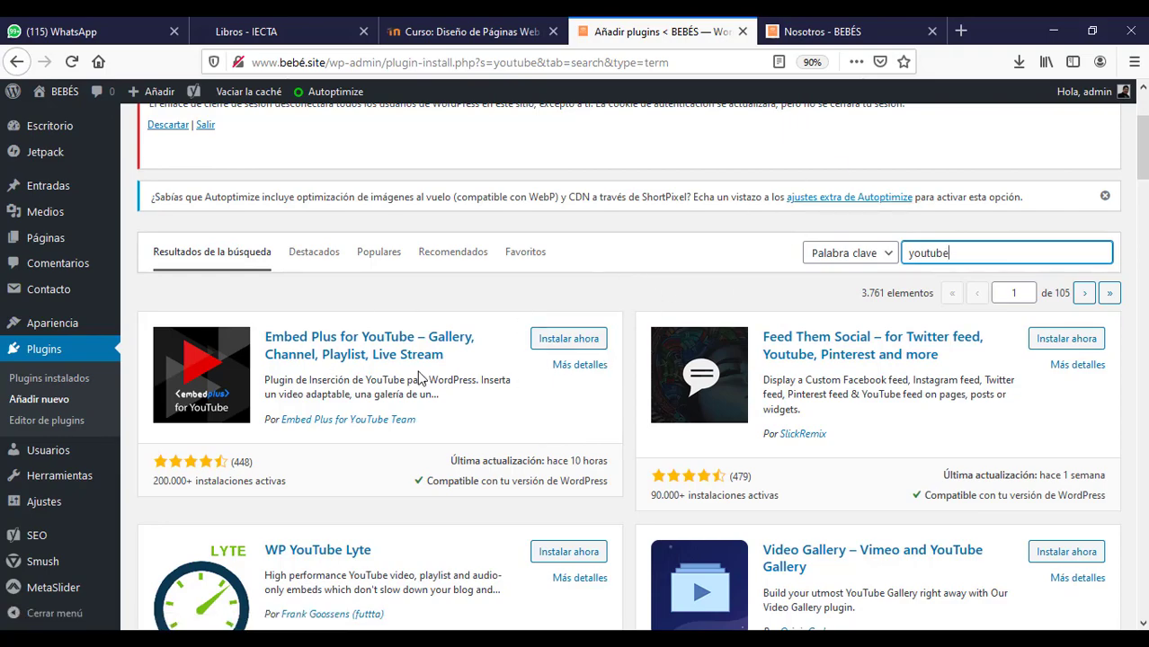
pyautogui.moveTo(1144, 148); pyautogui.dragTo(1142, 123)
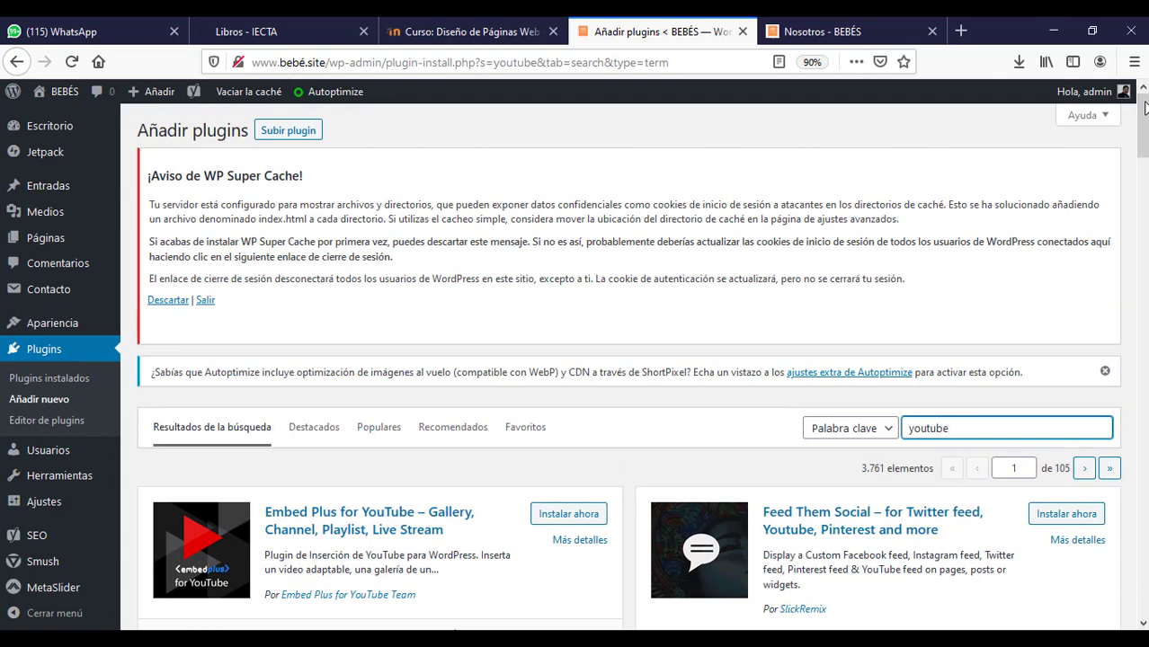
# - Open the Inicio page in the editor from the pages list and open a new browser tab
pyautogui.click(40, 240)
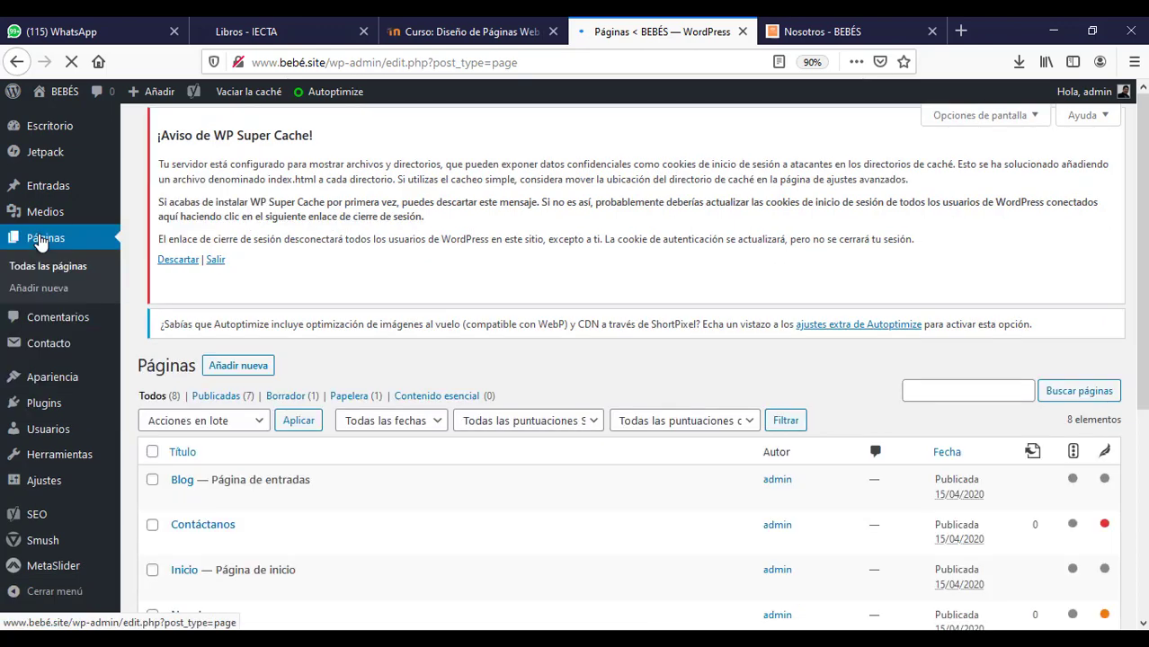
pyautogui.scroll(-8, 1145, 423)
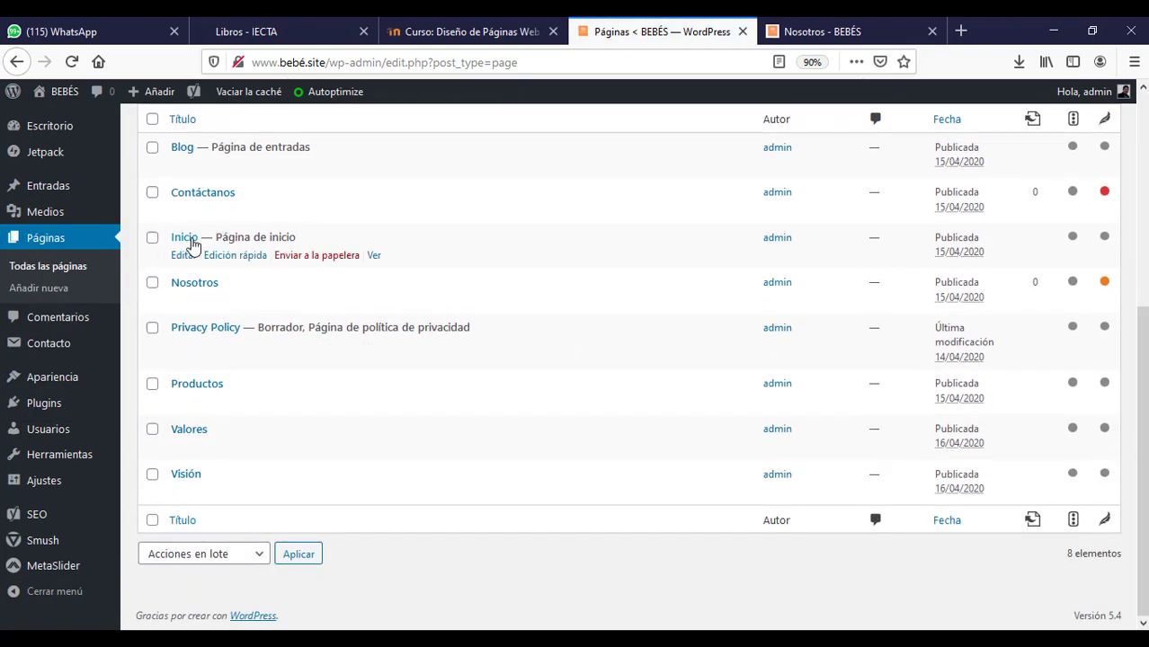
pyautogui.click(183, 258)
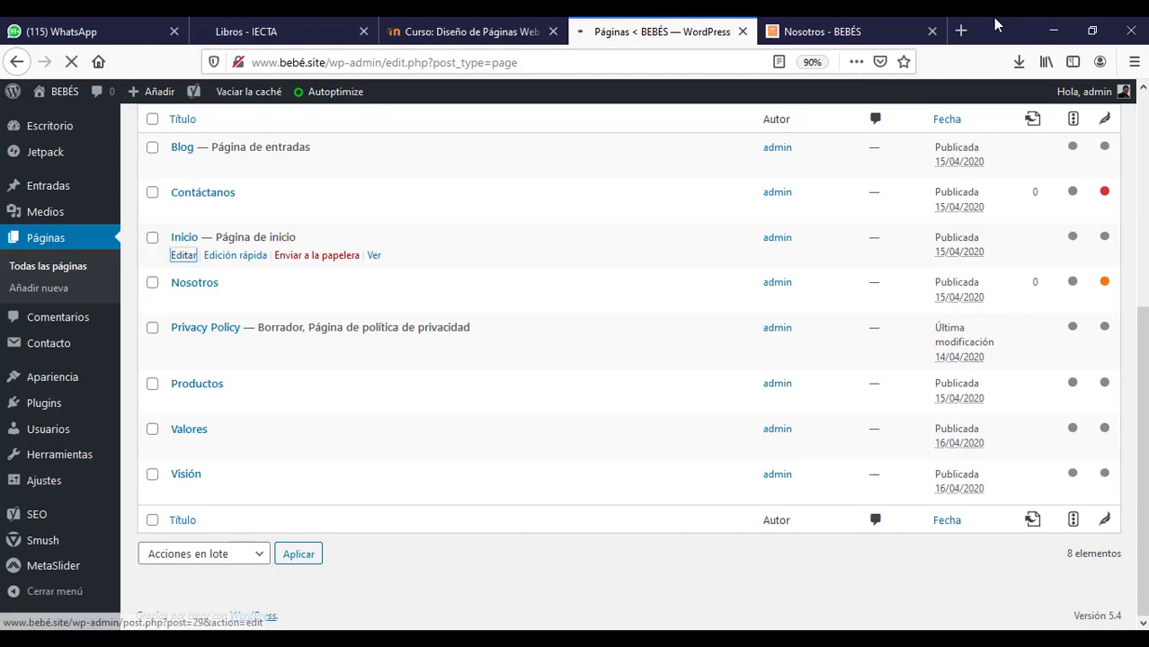
pyautogui.click(961, 31)
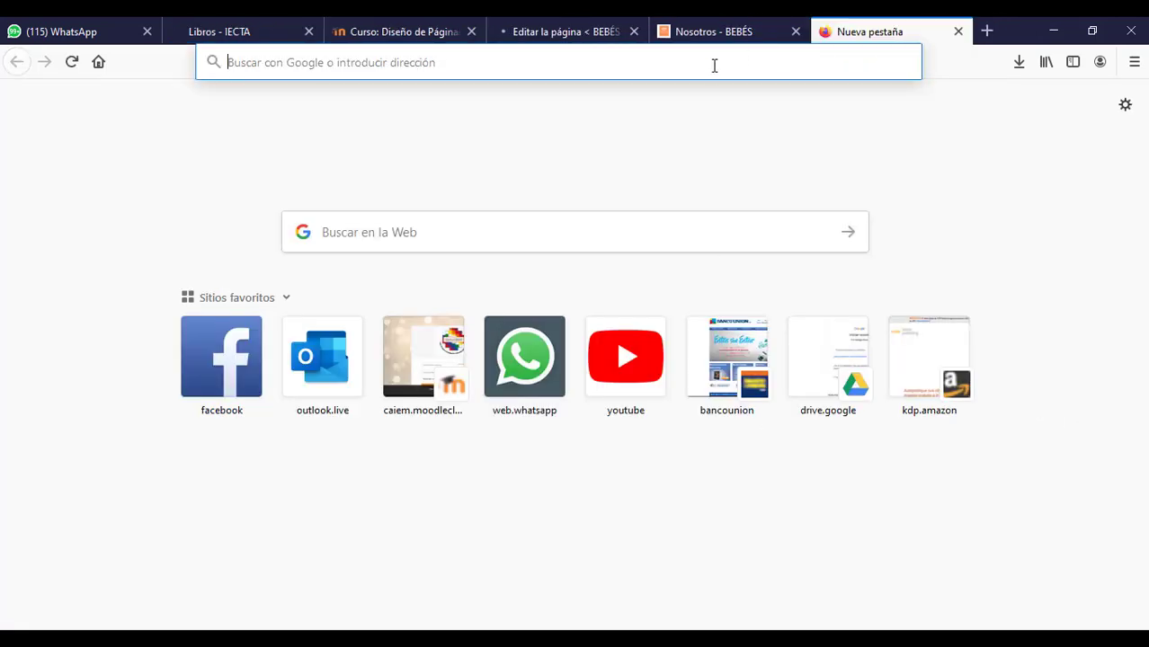
# - Copy the URL of the 'NO SEAS FLOJO SIN ACCIÓN' YouTube video and close YouTube
pyautogui.click(628, 381)
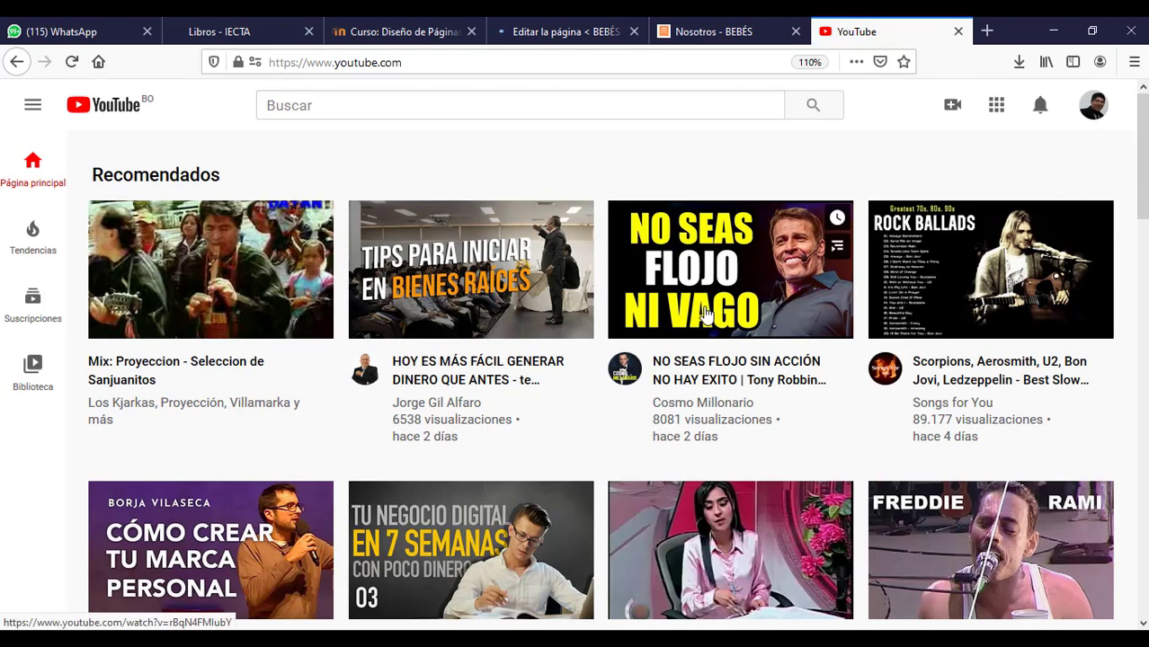
pyautogui.click(687, 280)
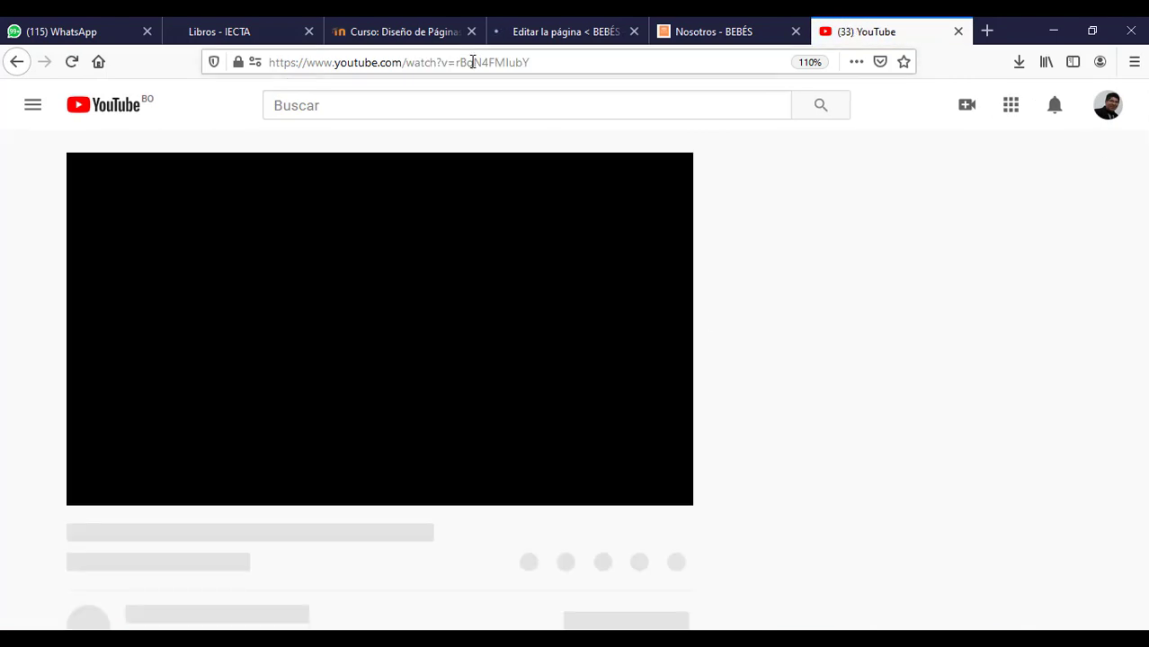
pyautogui.click(472, 62)
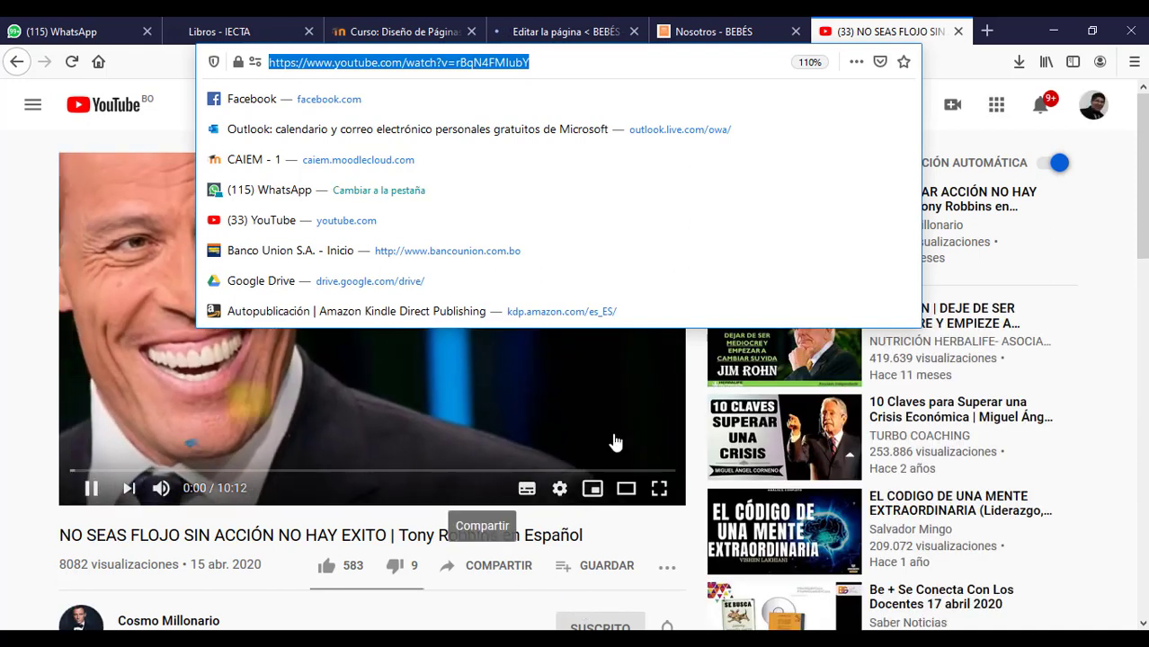
pyautogui.click(959, 31)
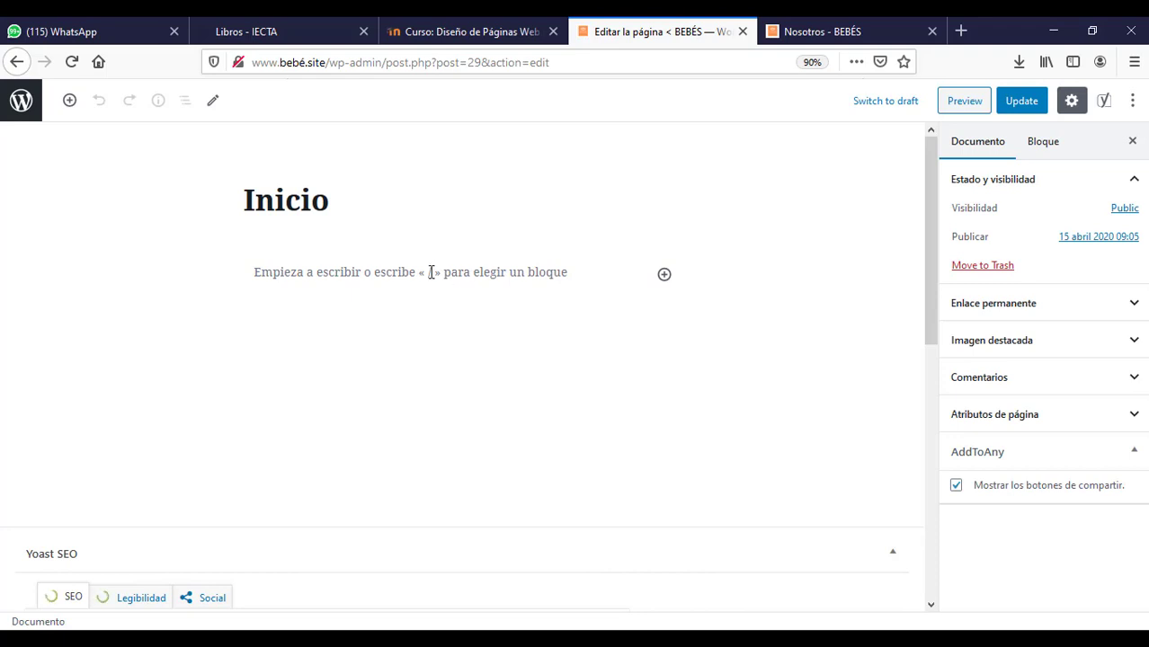
# - Embed the NO SEAS FLOJO video URL in the Inicio body, center it, and update the page
pyautogui.click(664, 275)
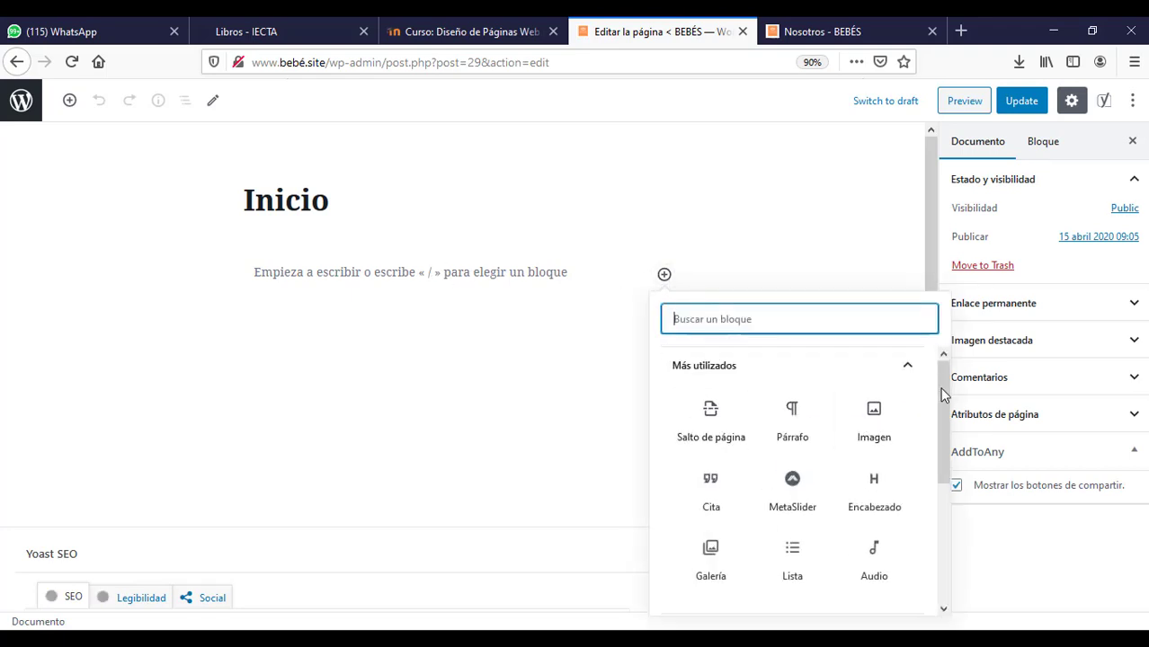
pyautogui.moveTo(943, 395)
pyautogui.mouseDown()
pyautogui.moveTo(939, 521)
pyautogui.moveTo(950, 393)
pyautogui.mouseUp()
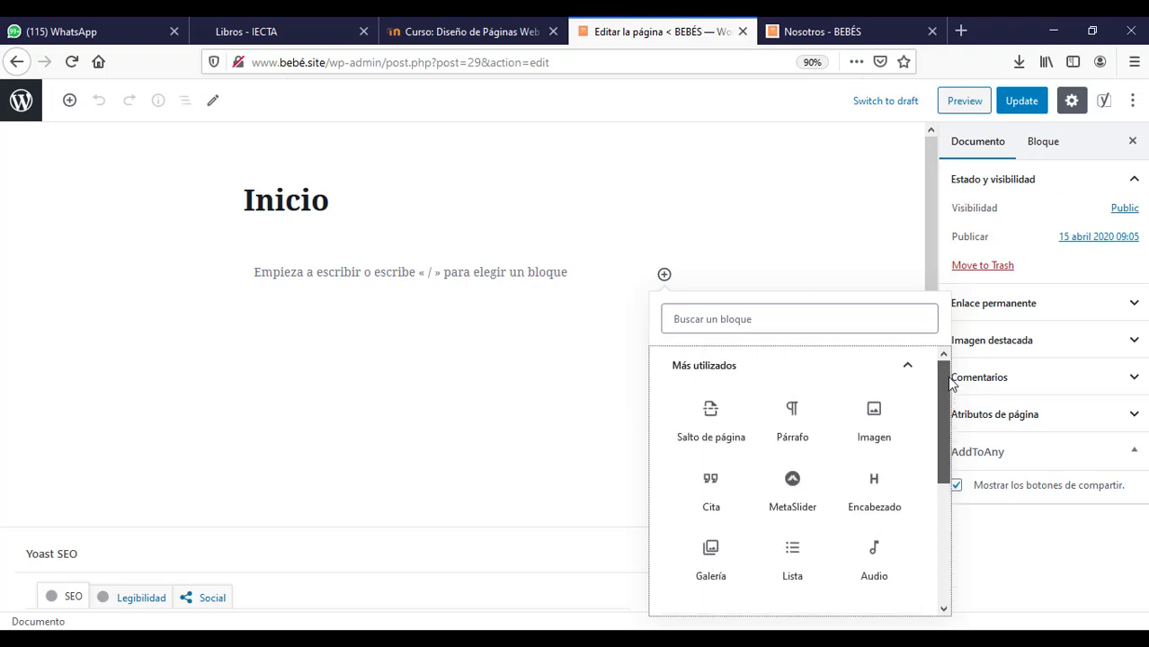
pyautogui.click(331, 274)
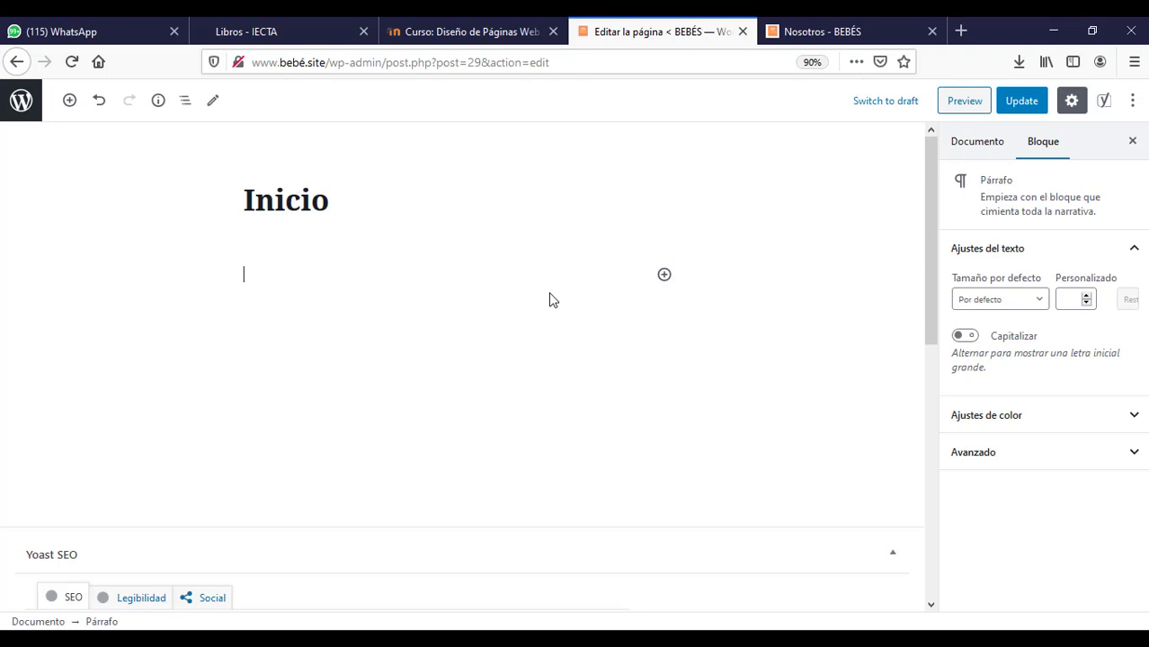
pyautogui.hotkey('ctrl', 'v')
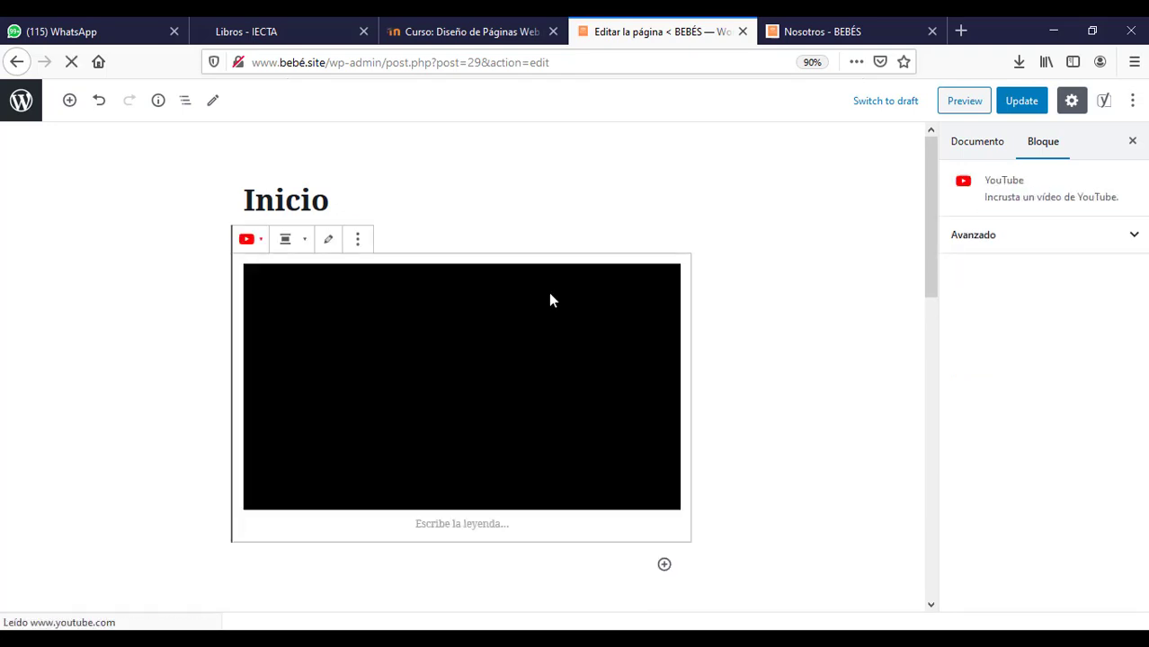
pyautogui.click(284, 240)
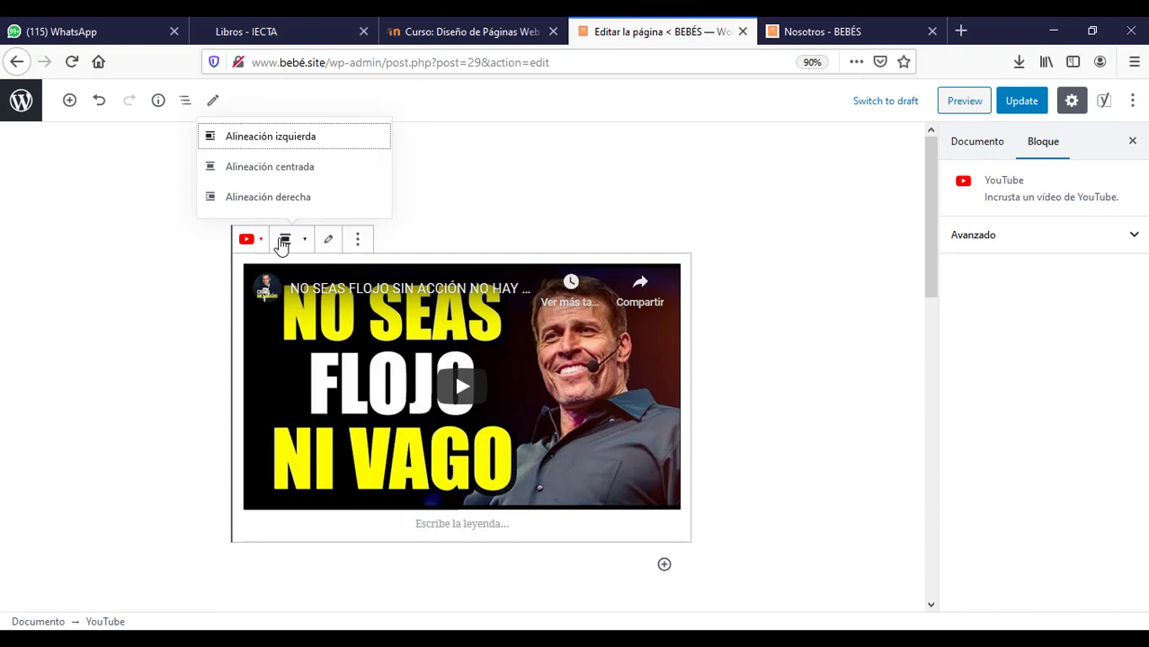
pyautogui.click(281, 170)
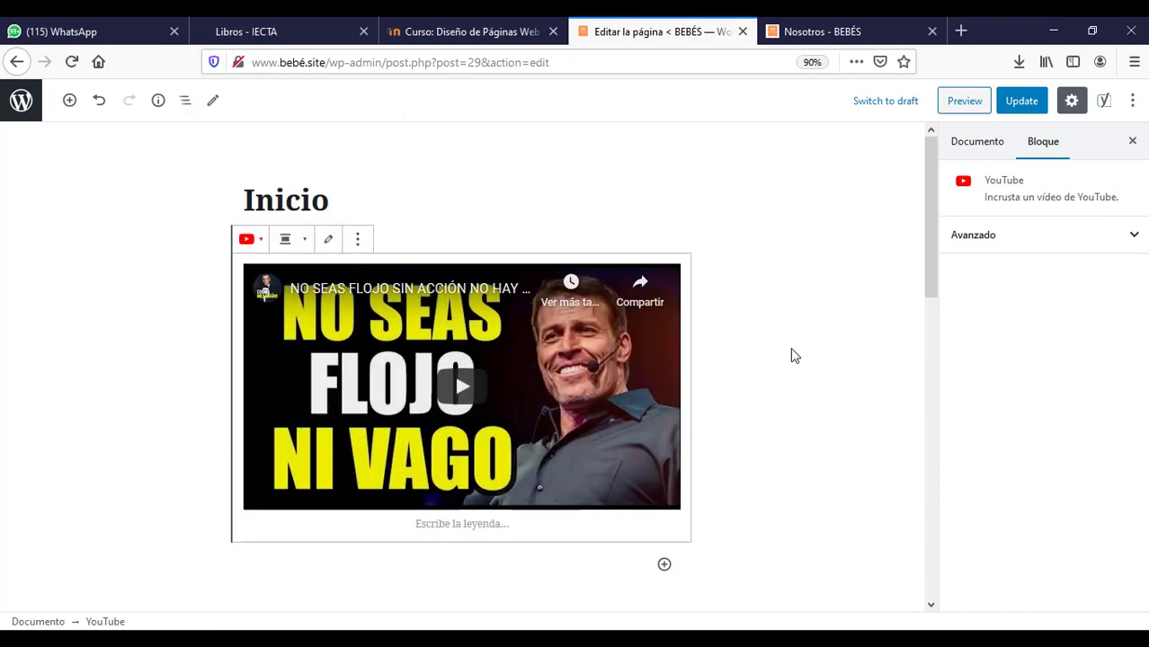
pyautogui.click(1024, 101)
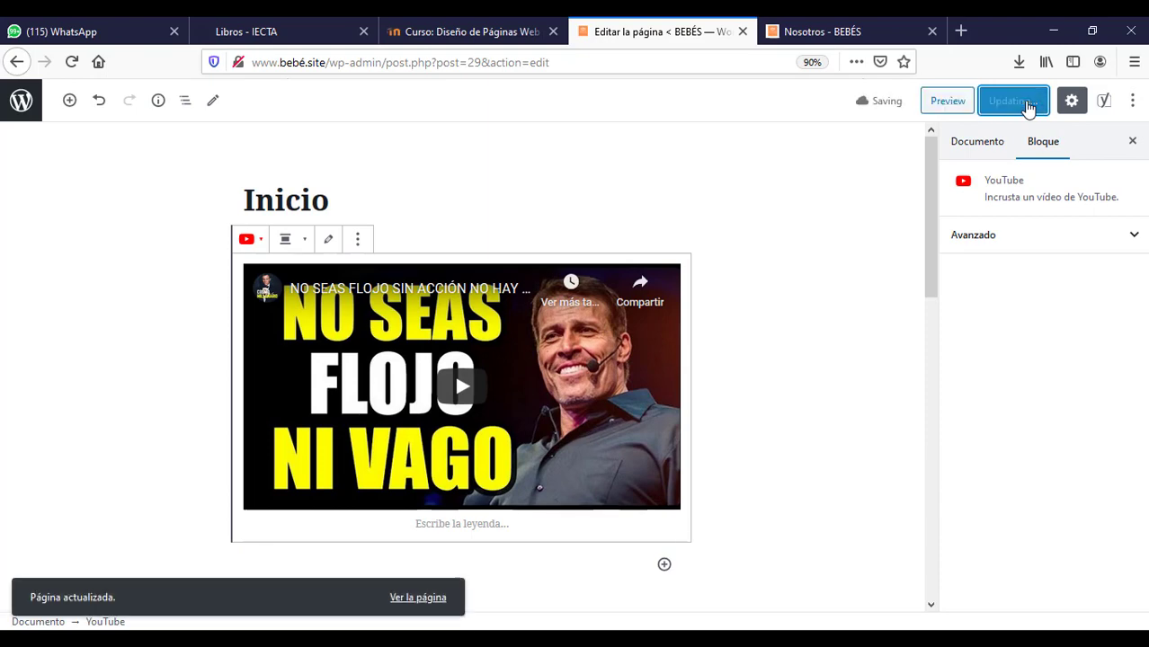
pyautogui.click(826, 34)
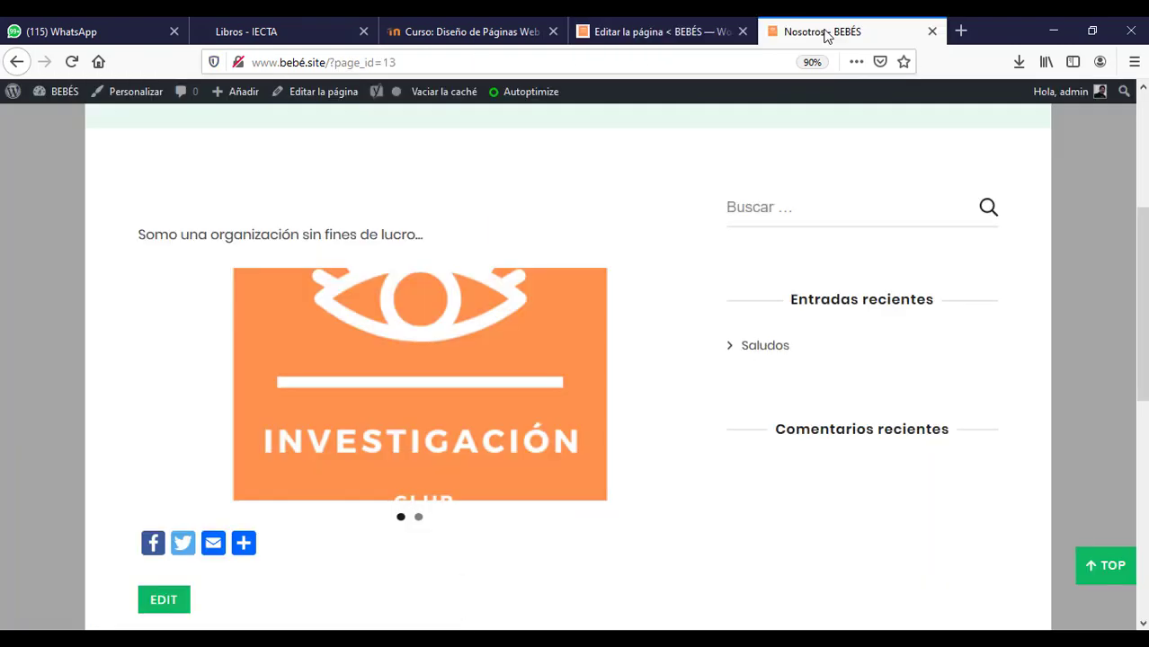
# - Play the embedded NO SEAS FLOJO video on the live Inicio page to confirm it works
pyautogui.scroll(4, 1140, 293)
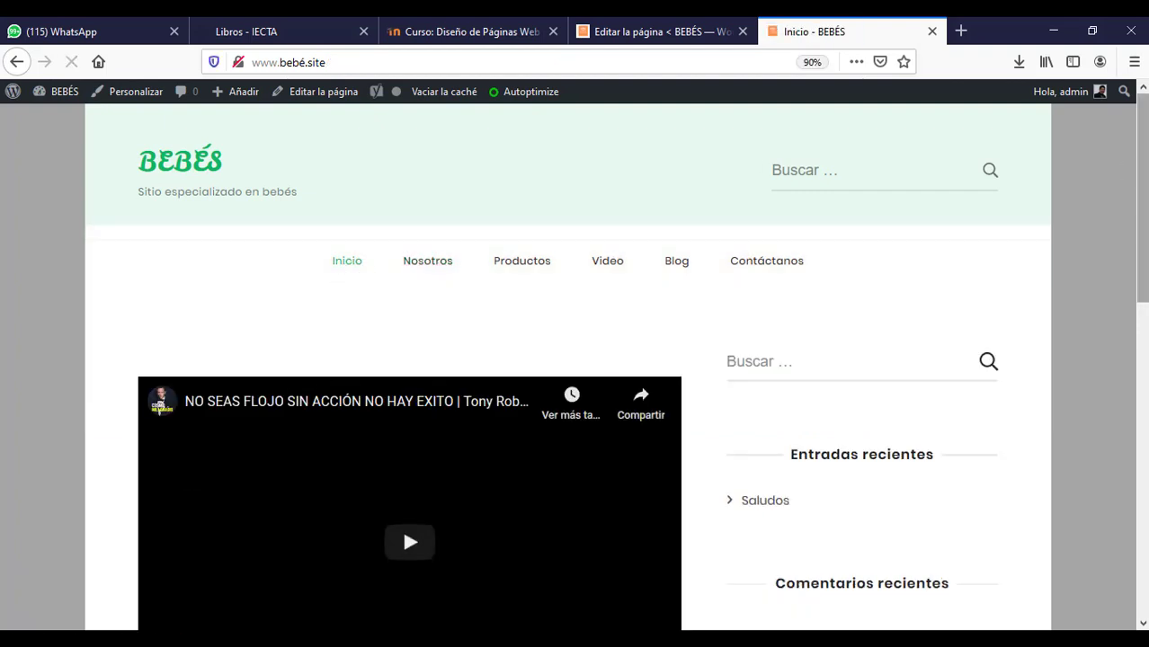
pyautogui.scroll(-3, 389, 393)
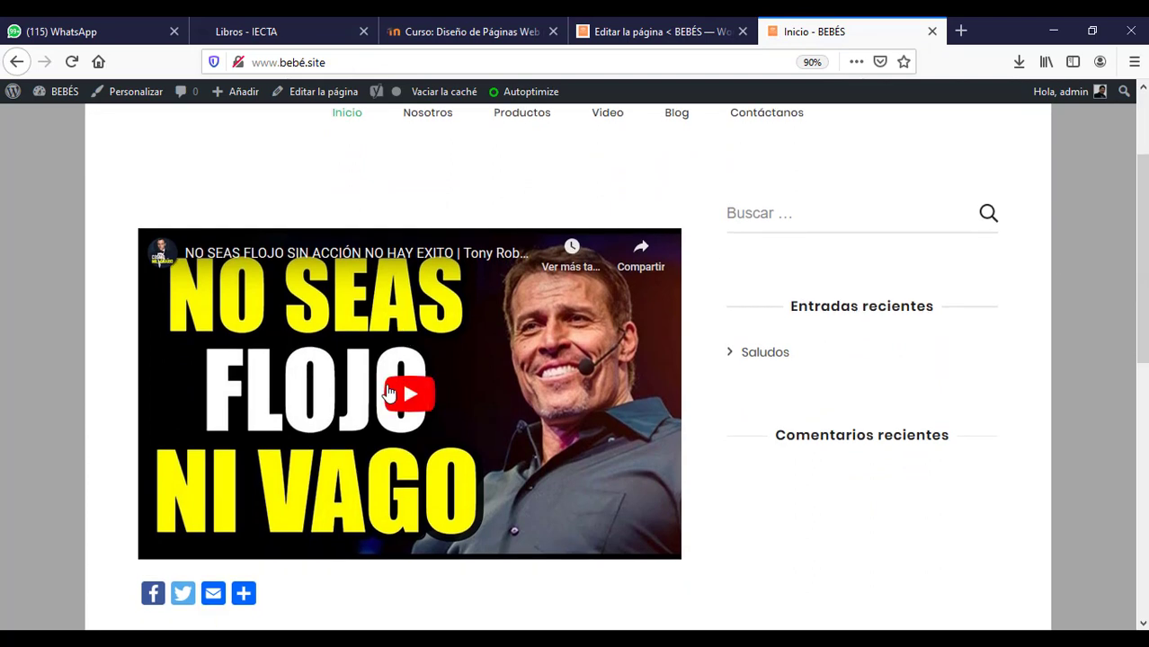
pyautogui.click(409, 397)
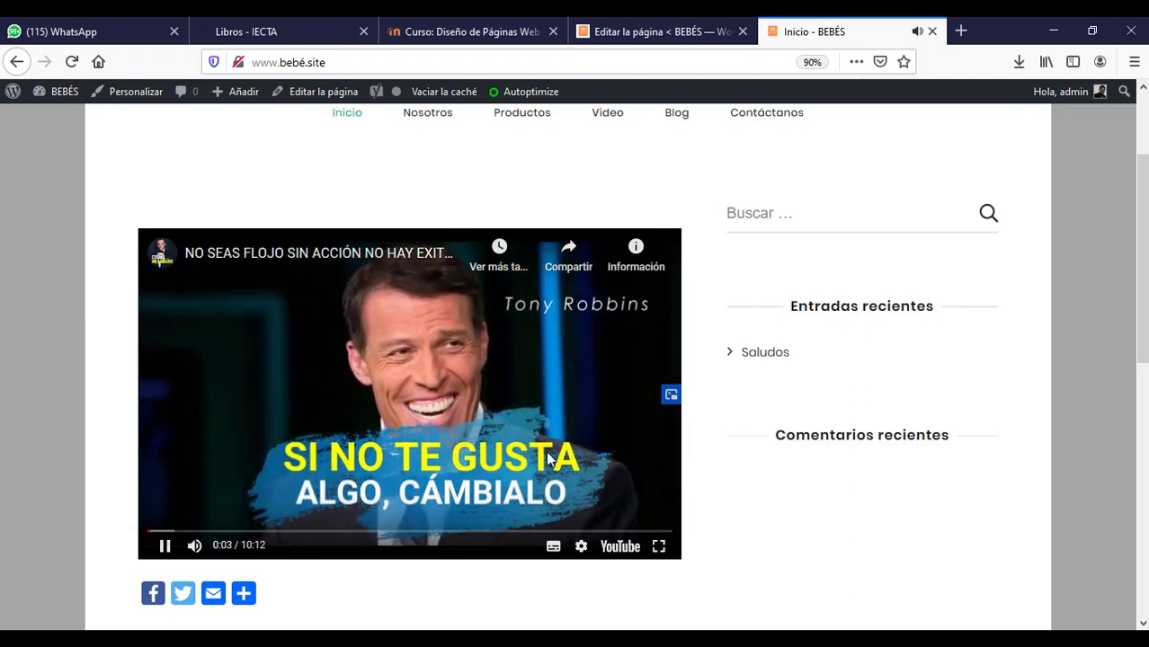
pyautogui.click(619, 550)
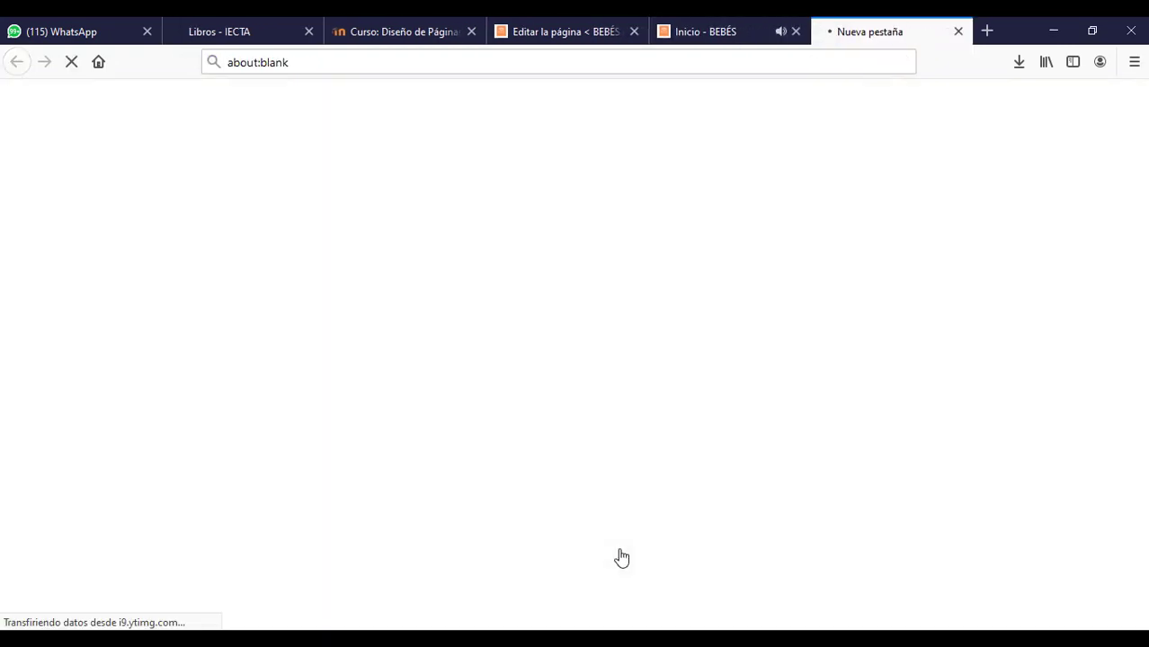
pyautogui.click(958, 32)
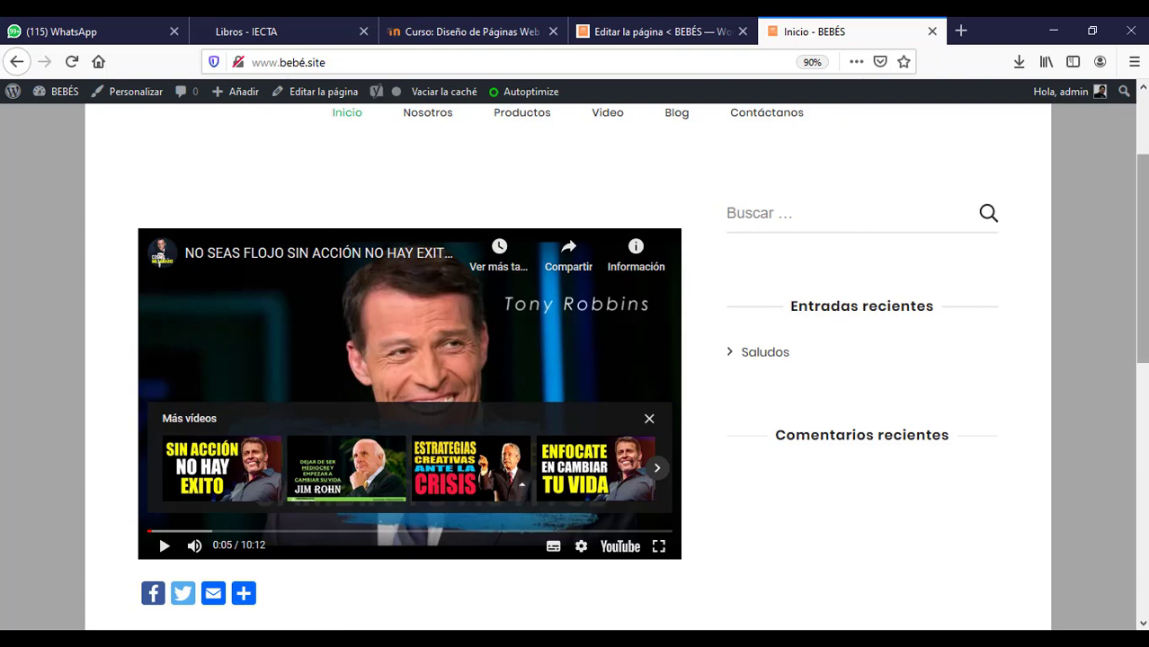
pyautogui.scroll(3, 751, 569)
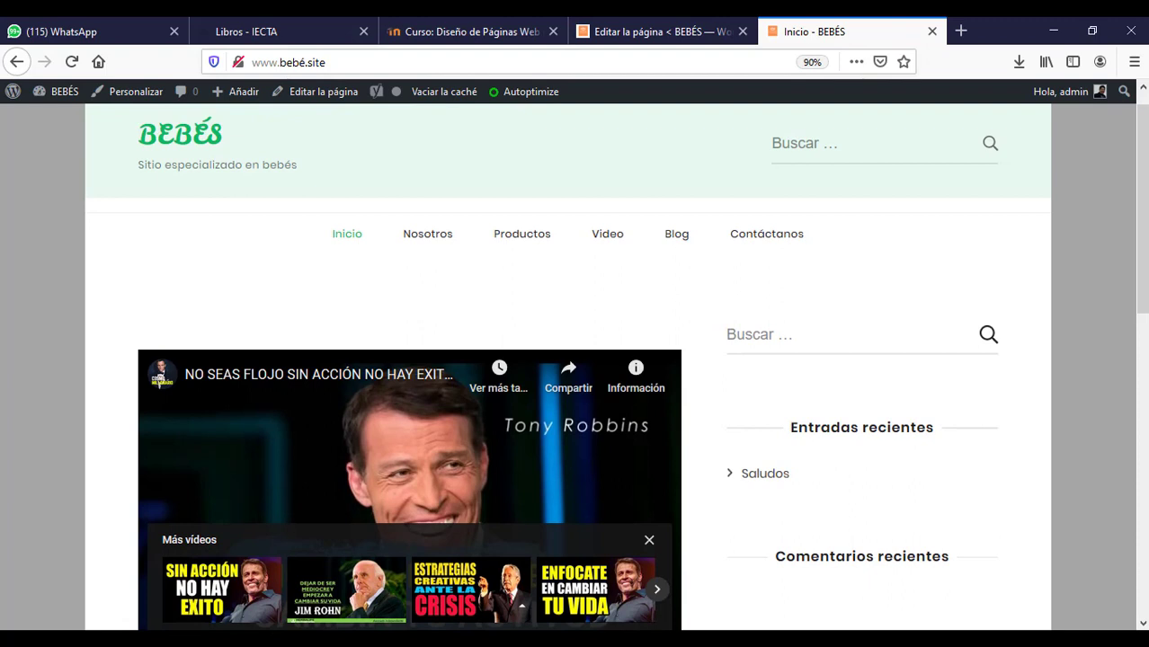
pyautogui.scroll(-3, 1145, 286)
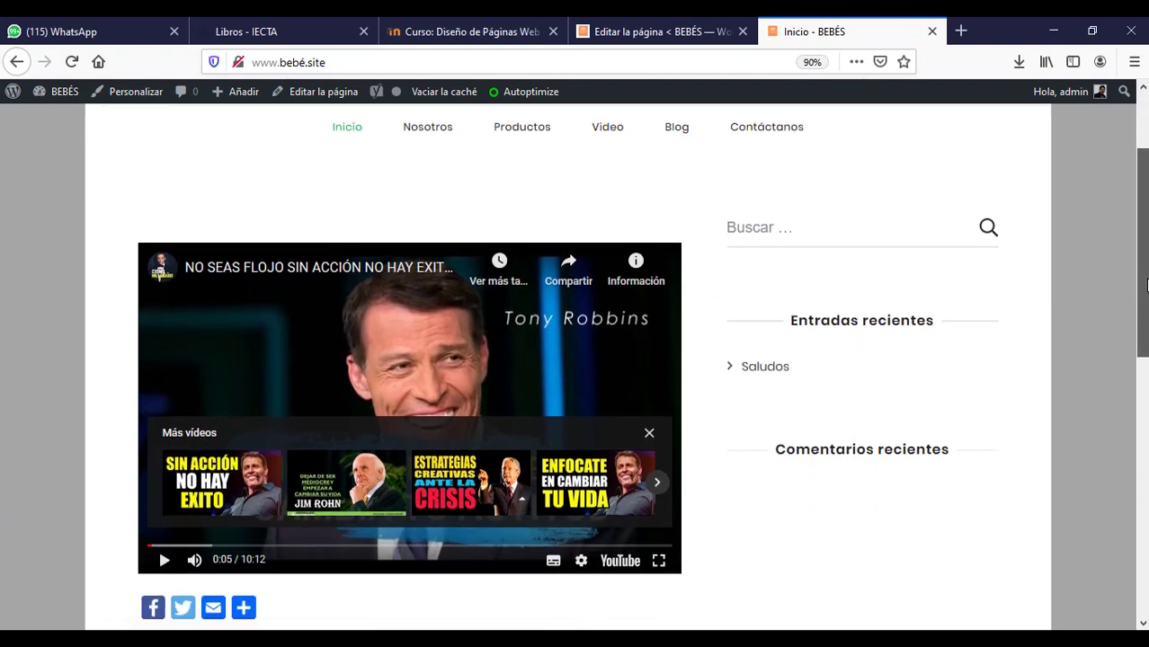
pyautogui.moveTo(1146, 286); pyautogui.dragTo(1146, 229)
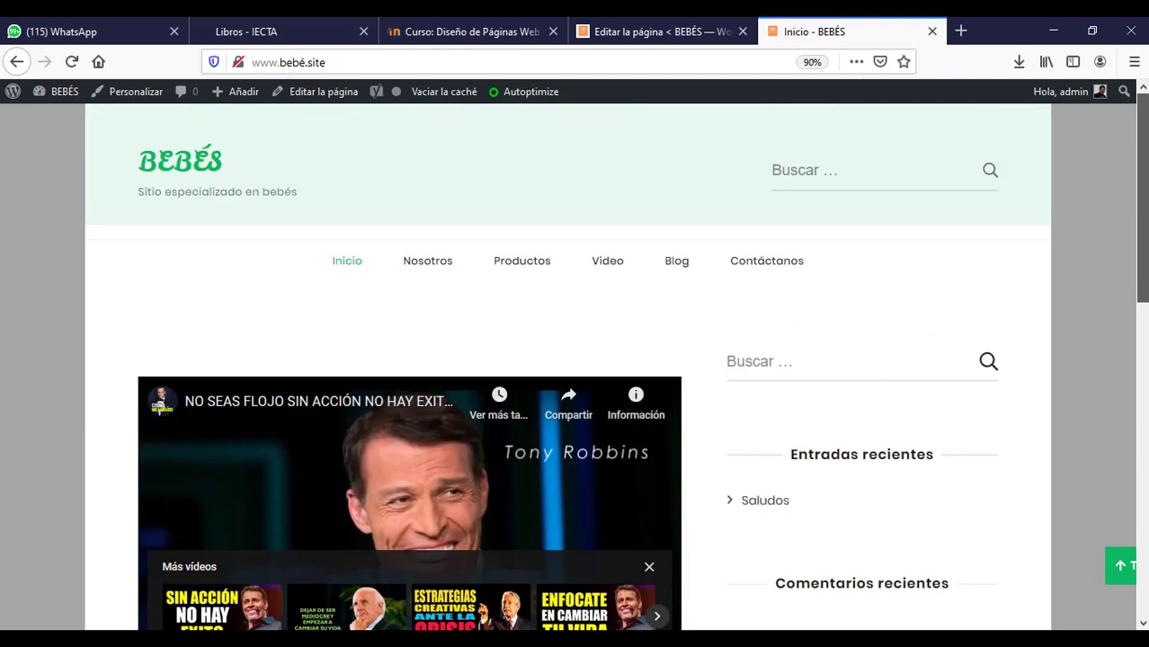